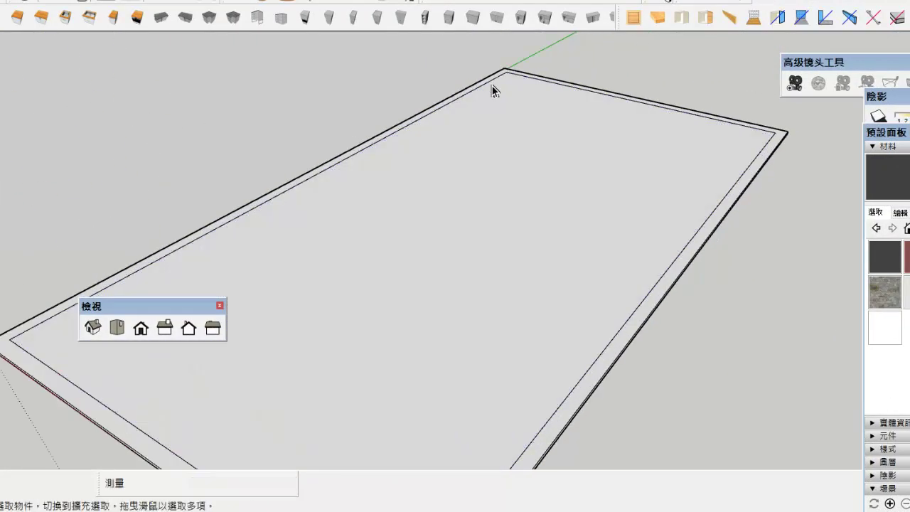
Step: Navigate Explorer from 3d Warehouse to KD01廚房系列 > KraftMaid 櫥櫃 > Onyx Dark 瑪瑙黑 > 底櫃
{"action": "left_click", "coordinate": [56, 462]}
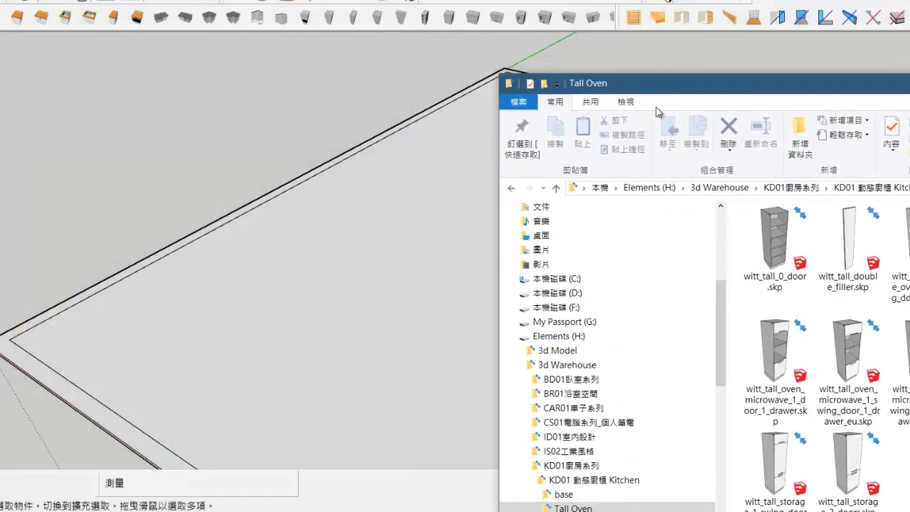
{"action": "key", "text": "alt+Up"}
{"action": "double_click", "coordinate": [773, 228]}
{"action": "key", "text": "alt+Up"}
{"action": "key", "text": "alt+Up"}
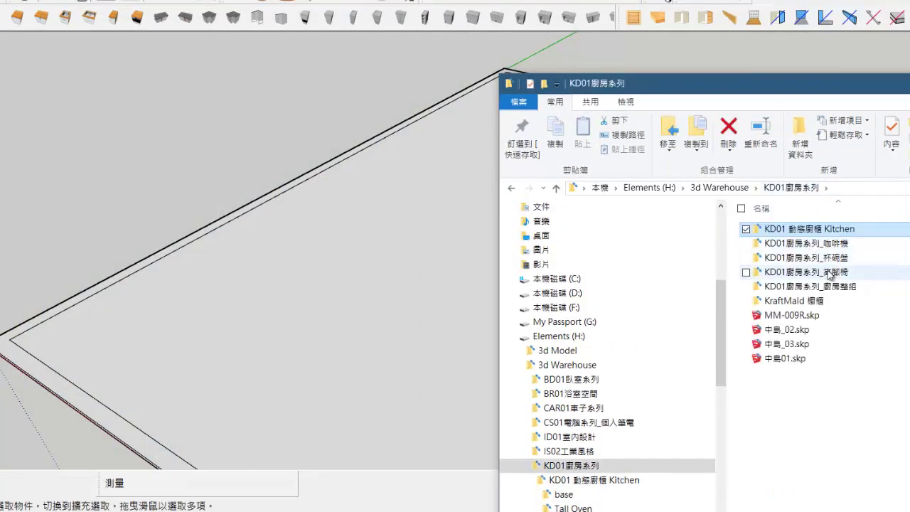
{"action": "key", "text": "alt+Up"}
{"action": "double_click", "coordinate": [793, 315]}
{"action": "double_click", "coordinate": [838, 272]}
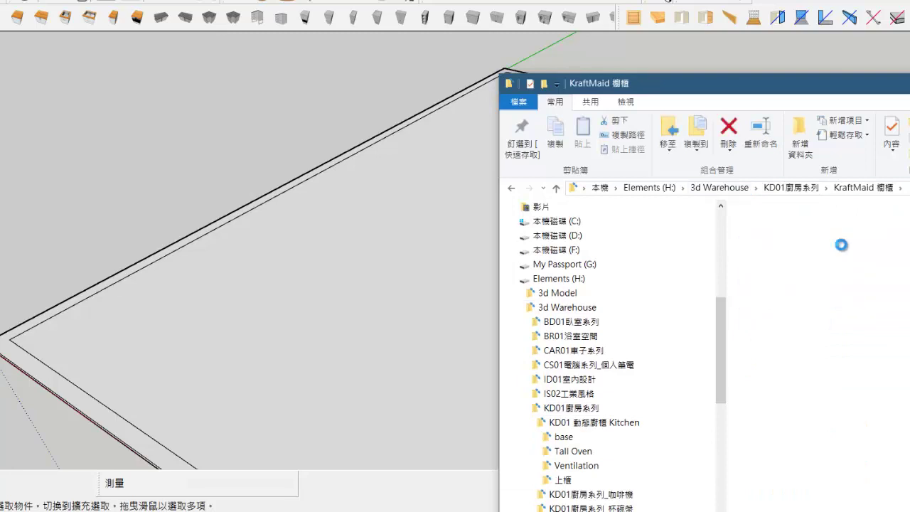
{"action": "double_click", "coordinate": [773, 243]}
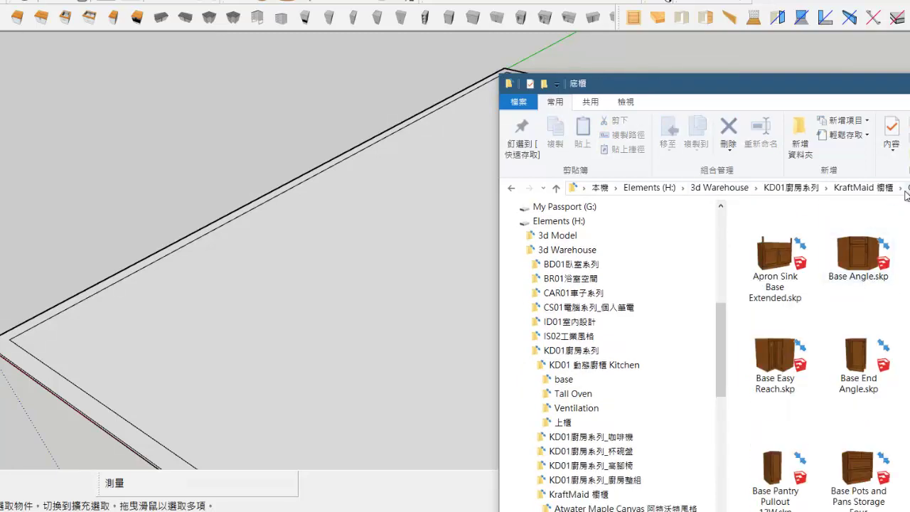
{"action": "double_click", "coordinate": [795, 243]}
{"action": "double_click", "coordinate": [774, 243]}
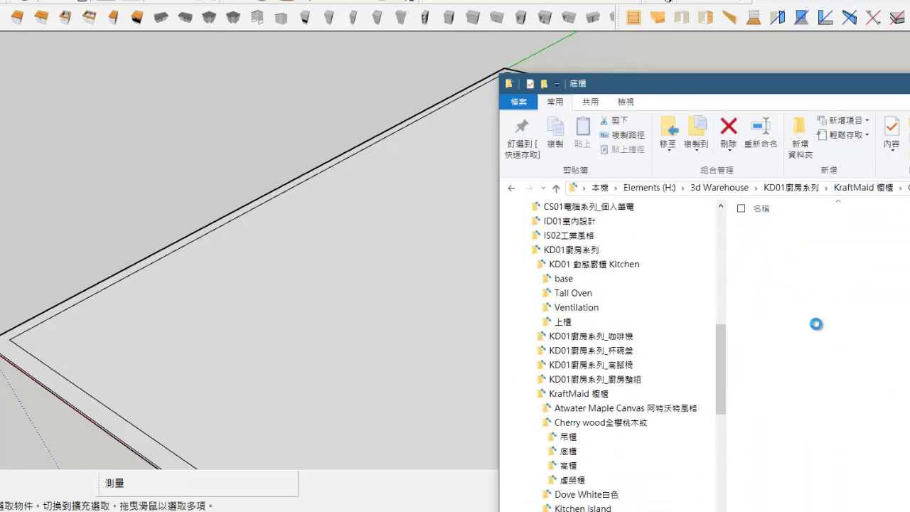
Step: Display the Onyx Dark base-cabinet files as large icons
{"action": "right_click", "coordinate": [751, 268]}
{"action": "left_click_drag", "start_coordinate": [640, 79], "coordinate": [343, 9]}
{"action": "right_click", "coordinate": [703, 216]}
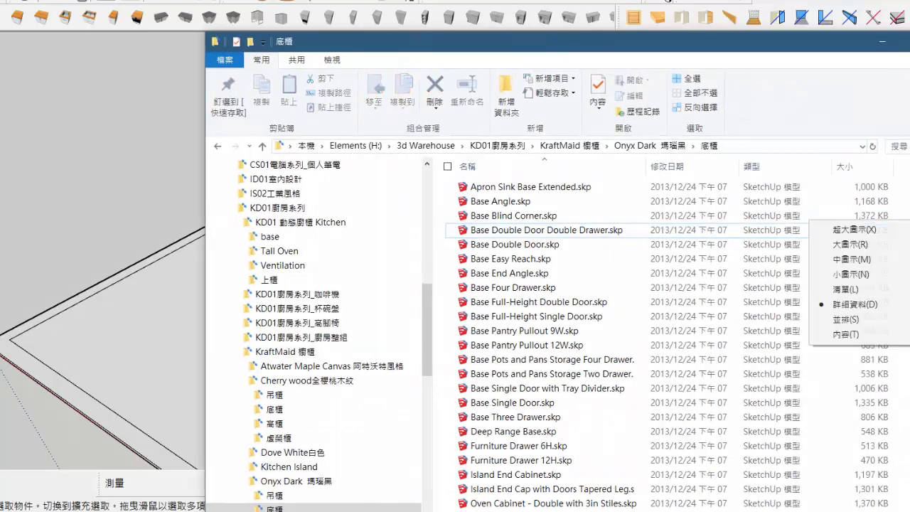
{"action": "left_click", "coordinate": [812, 240]}
{"action": "left_click_drag", "start_coordinate": [500, 17], "coordinate": [762, 30]}
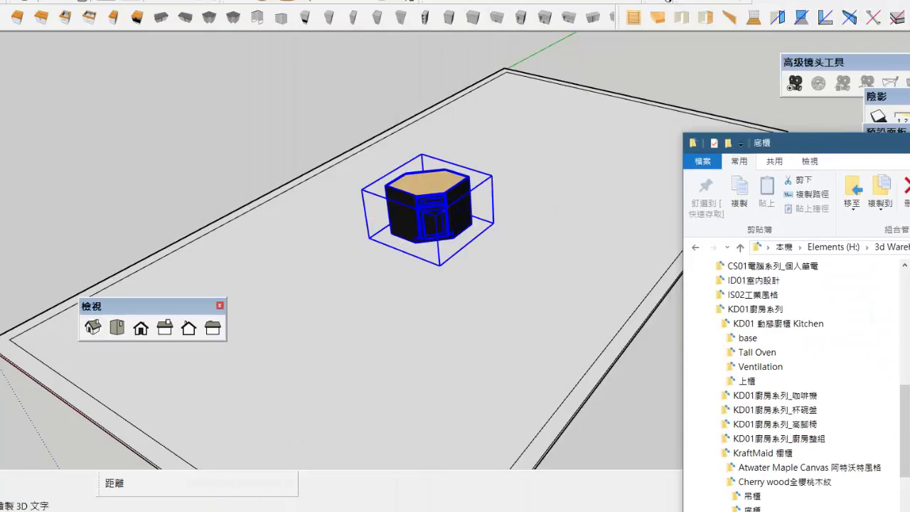
Step: Insert Base Angle.skp and snap the corner cabinet into the floor corner
{"action": "middle_click_drag", "start_coordinate": [426, 213], "coordinate": [99, 222]}
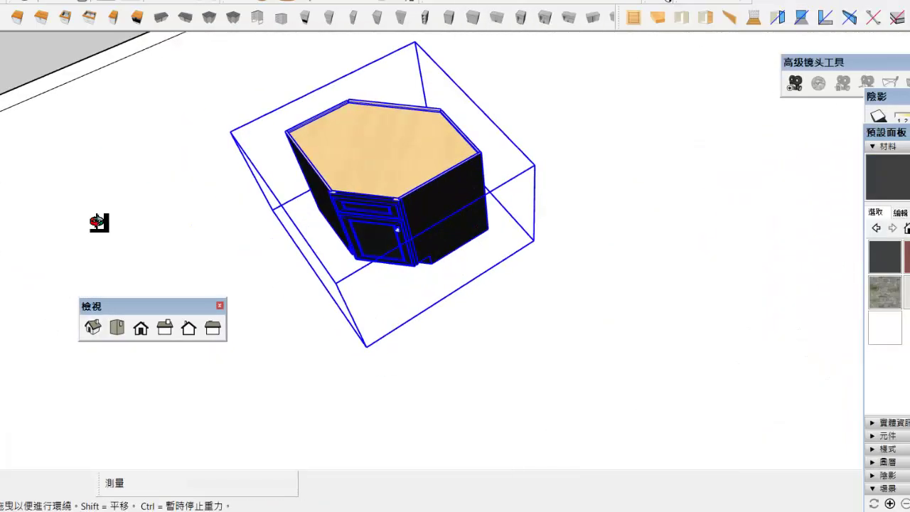
{"action": "left_click", "coordinate": [490, 236]}
{"action": "scroll", "coordinate": [490, 236], "scroll_direction": "down", "scroll_amount": 5}
{"action": "left_click", "coordinate": [95, 257]}
{"action": "middle_click_drag", "start_coordinate": [95, 257], "coordinate": [572, 128]}
{"action": "scroll", "coordinate": [573, 128], "scroll_direction": "up", "scroll_amount": 5}
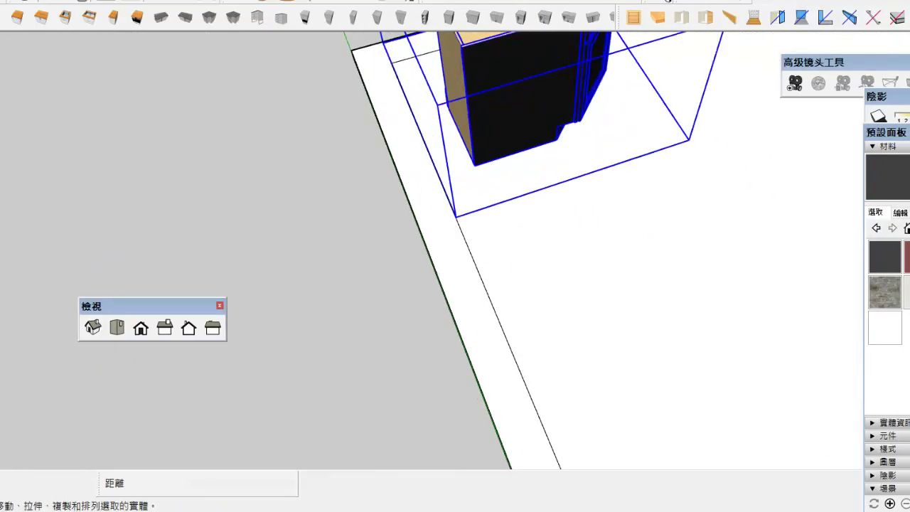
{"action": "left_click", "coordinate": [463, 184]}
{"action": "middle_click_drag", "start_coordinate": [201, 227], "coordinate": [793, 289]}
{"action": "scroll", "coordinate": [793, 289], "scroll_direction": "down", "scroll_amount": 5}
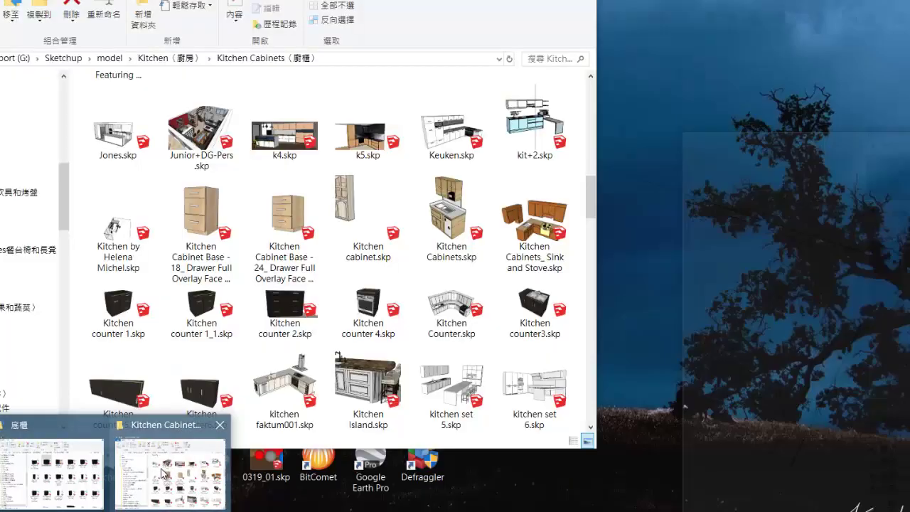
Step: Add the four-drawer base cabinet and move it beside the corner cabinet
{"action": "left_click", "coordinate": [57, 462]}
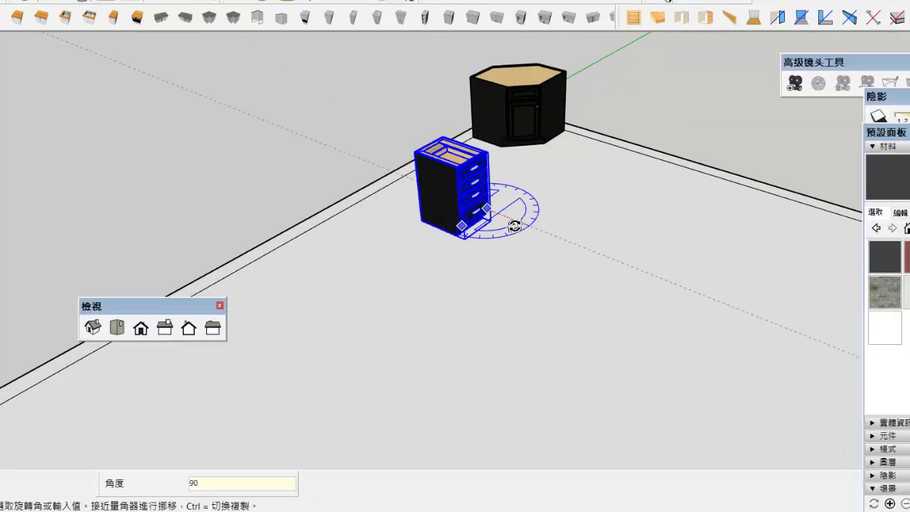
{"action": "scroll", "coordinate": [497, 242], "scroll_direction": "up", "scroll_amount": 4}
{"action": "key", "text": "m"}
{"action": "scroll", "coordinate": [526, 284], "scroll_direction": "up", "scroll_amount": 4}
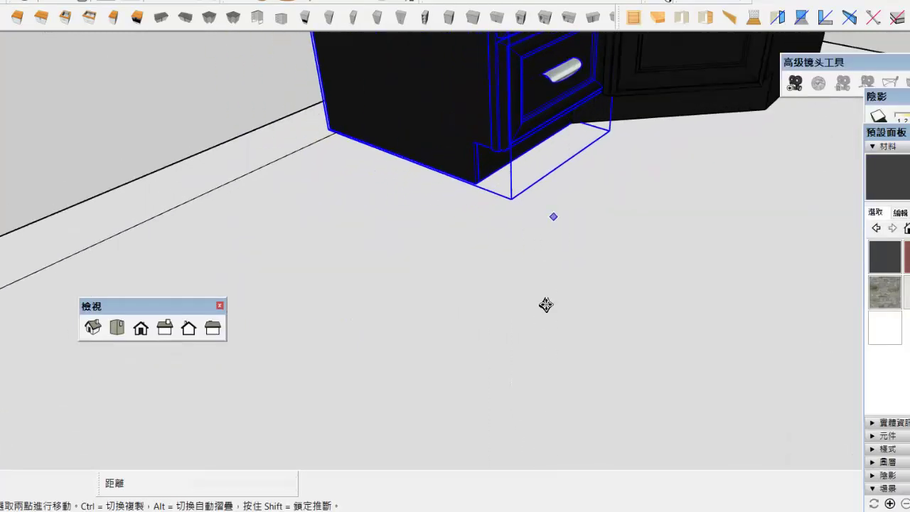
{"action": "scroll", "coordinate": [545, 304], "scroll_direction": "down", "scroll_amount": 5}
Step: Bring in the two-door base cabinet and position it next to the drawer cabinet
{"action": "left_click", "coordinate": [57, 462]}
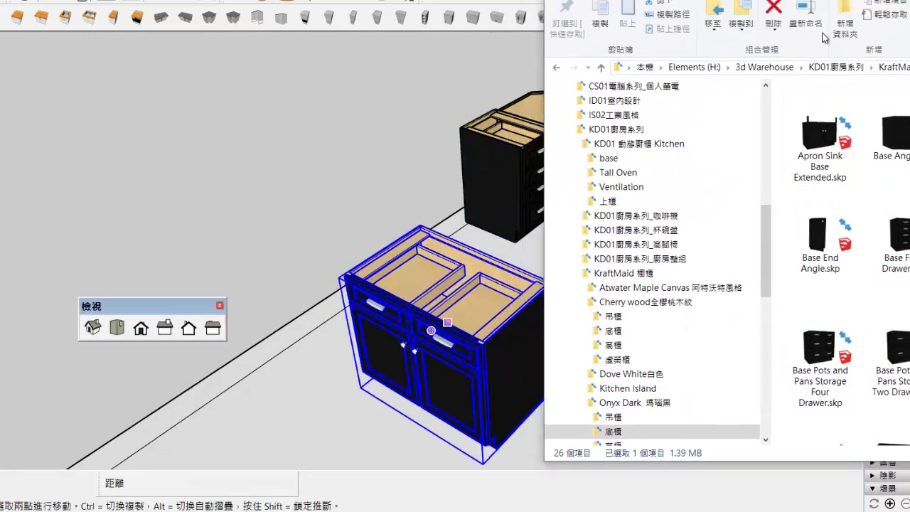
{"action": "scroll", "coordinate": [531, 377], "scroll_direction": "up", "scroll_amount": 3}
{"action": "key", "text": "m"}
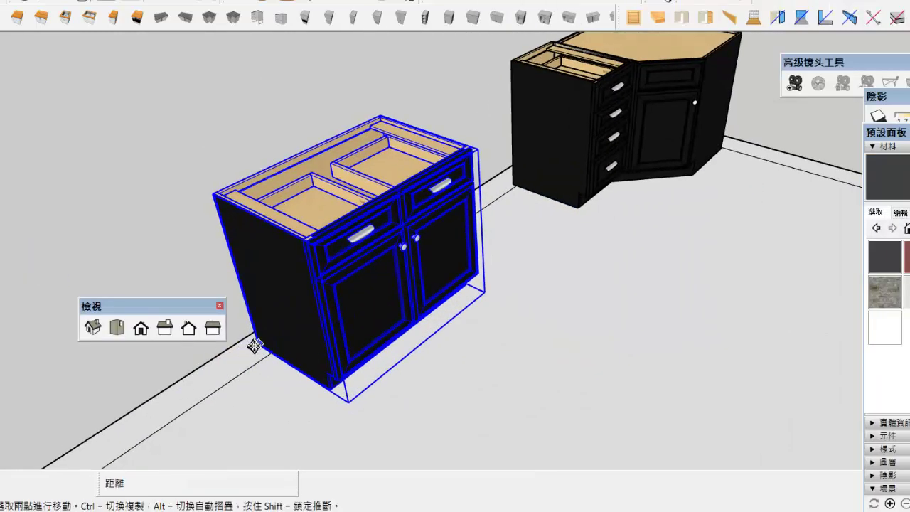
{"action": "scroll", "coordinate": [493, 290], "scroll_direction": "up", "scroll_amount": 1}
{"action": "scroll", "coordinate": [554, 234], "scroll_direction": "up", "scroll_amount": 4}
{"action": "scroll", "coordinate": [576, 207], "scroll_direction": "up", "scroll_amount": 2}
{"action": "scroll", "coordinate": [483, 276], "scroll_direction": "down", "scroll_amount": 6}
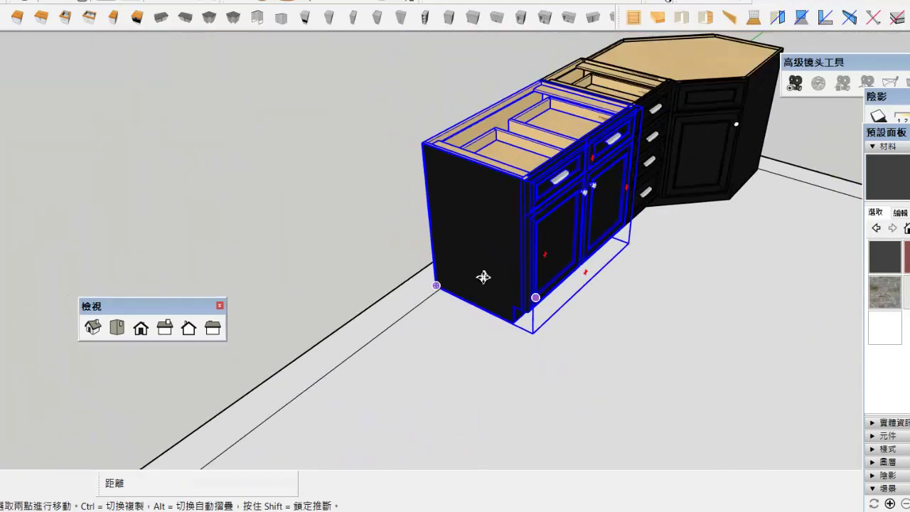
Step: Insert the white wood-topped dishwasher cabinet and rotate it to face forward
{"action": "left_click", "coordinate": [17, 17]}
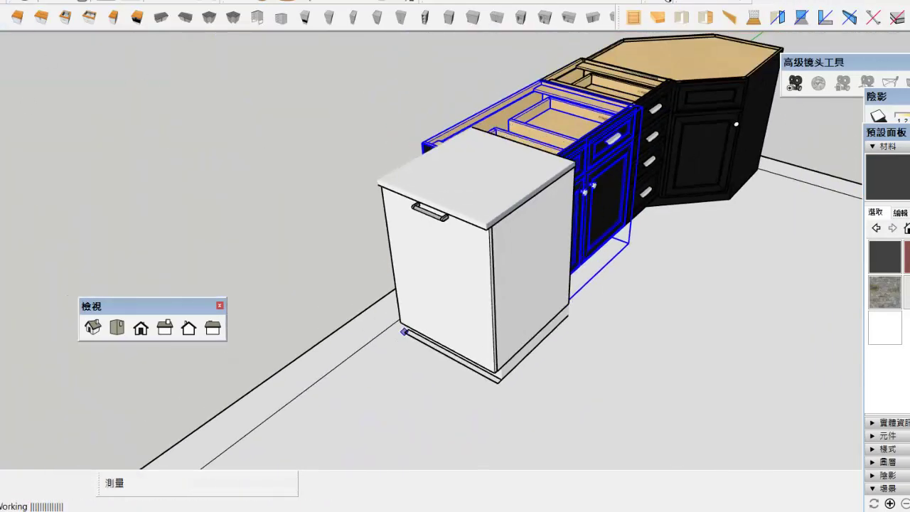
{"action": "left_click", "coordinate": [403, 331]}
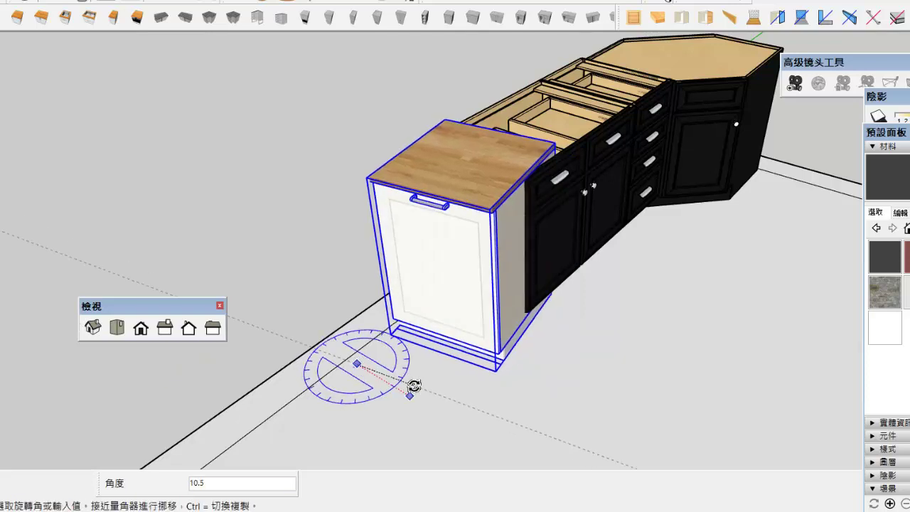
{"action": "left_click", "coordinate": [413, 257]}
{"action": "scroll", "coordinate": [414, 257], "scroll_direction": "up", "scroll_amount": 2}
{"action": "scroll", "coordinate": [382, 257], "scroll_direction": "up", "scroll_amount": 3}
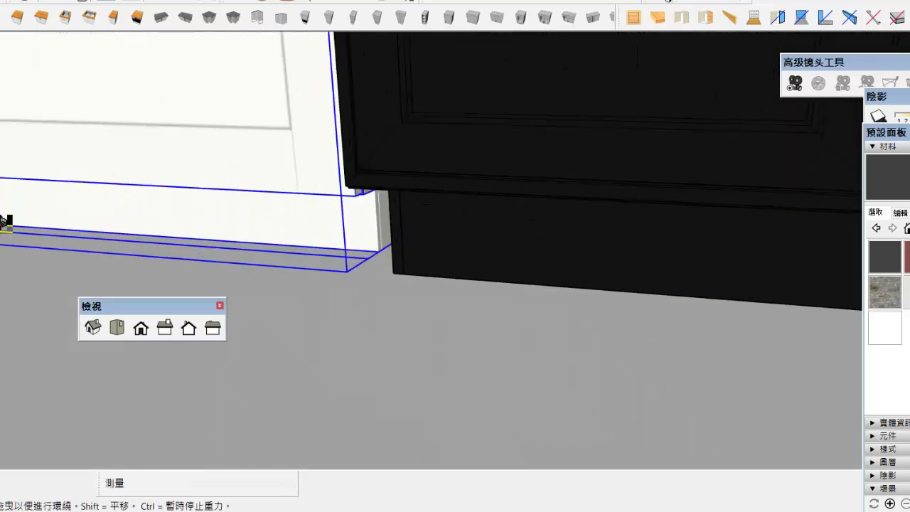
{"action": "scroll", "coordinate": [381, 257], "scroll_direction": "up", "scroll_amount": 2}
{"action": "scroll", "coordinate": [394, 284], "scroll_direction": "up", "scroll_amount": 2}
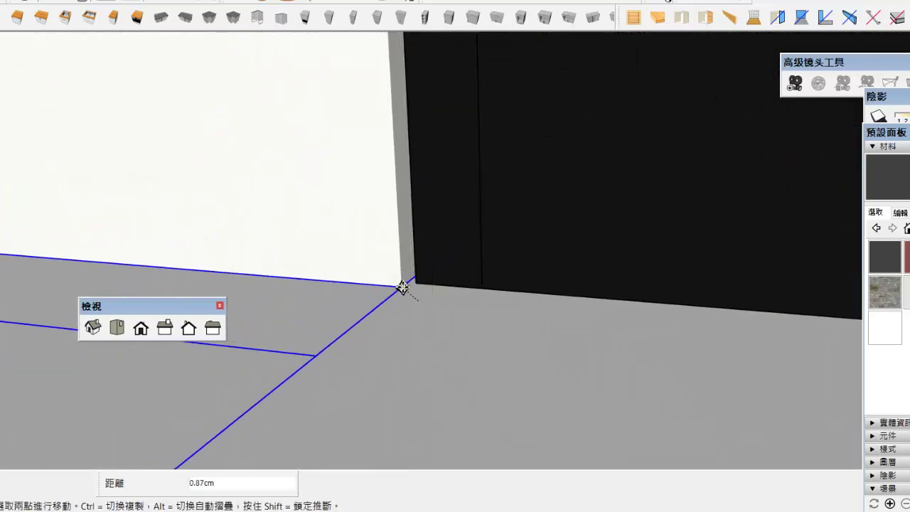
Step: Snap the dishwasher flush against the last black cabinet and select its wood top
{"action": "left_click", "coordinate": [413, 284]}
{"action": "scroll", "coordinate": [412, 284], "scroll_direction": "down", "scroll_amount": 3}
{"action": "scroll", "coordinate": [413, 284], "scroll_direction": "down", "scroll_amount": 3}
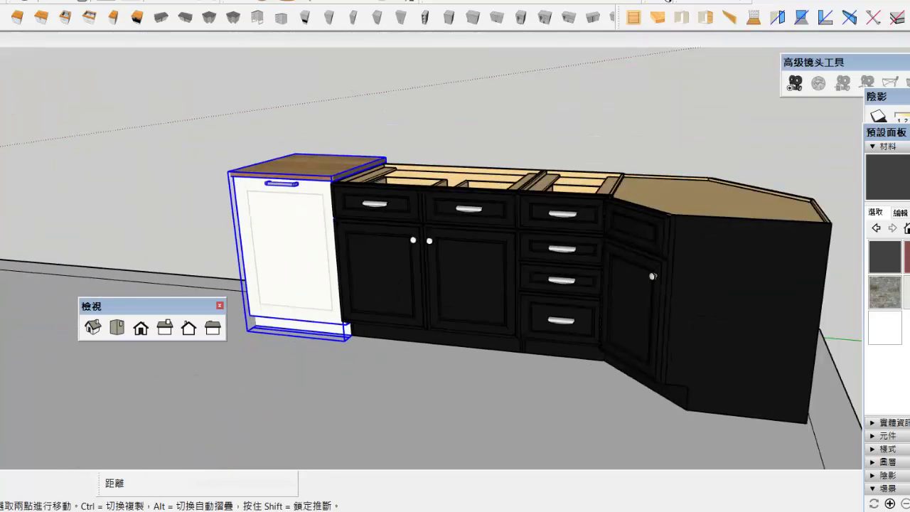
{"action": "middle_click_drag", "start_coordinate": [413, 285], "coordinate": [219, 126]}
{"action": "key", "text": "space"}
{"action": "scroll", "coordinate": [329, 142], "scroll_direction": "up", "scroll_amount": 1}
{"action": "left_click", "coordinate": [329, 142]}
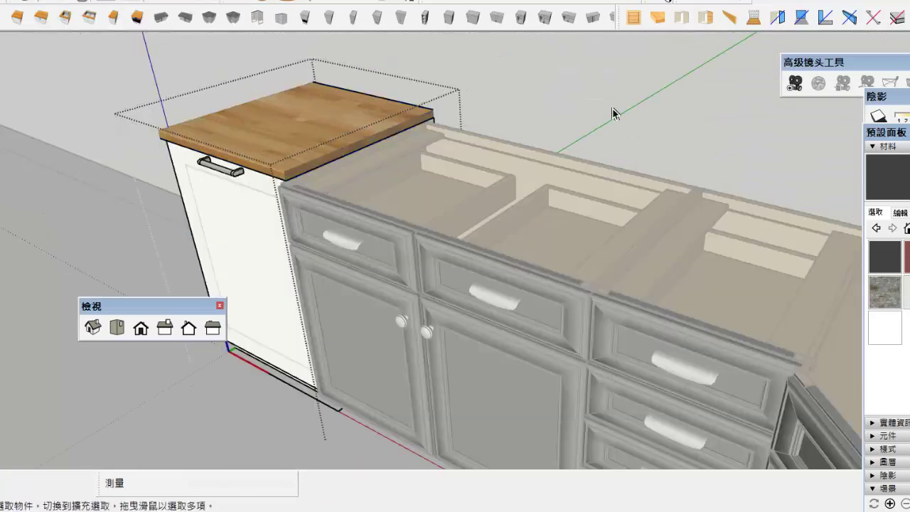
Step: Copy the dishwasher's wood countertop over the adjacent black cabinet
{"action": "key", "text": "Escape"}
{"action": "key", "text": "m"}
{"action": "key", "text": "ctrl"}
{"action": "left_click", "coordinate": [185, 129]}
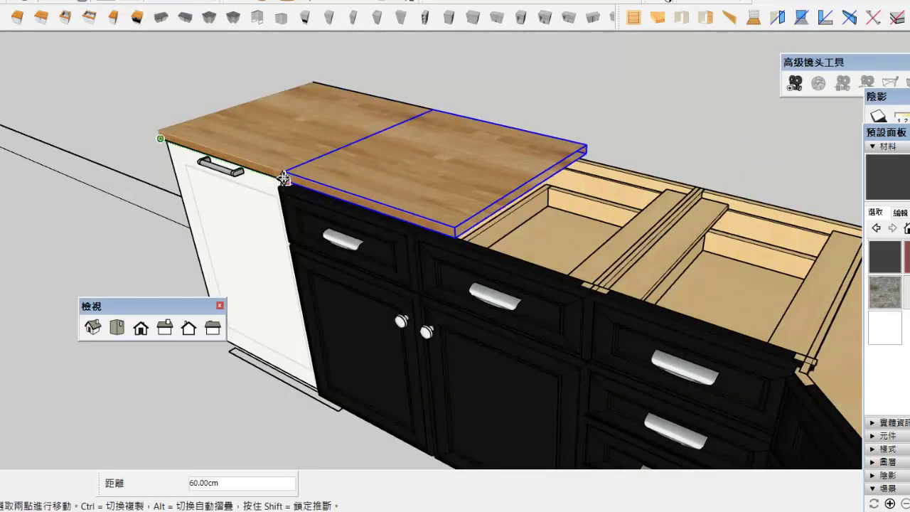
{"action": "key", "text": "Escape"}
{"action": "middle_click_drag", "start_coordinate": [283, 178], "coordinate": [195, 139]}
{"action": "scroll", "coordinate": [201, 109], "scroll_direction": "up", "scroll_amount": 6}
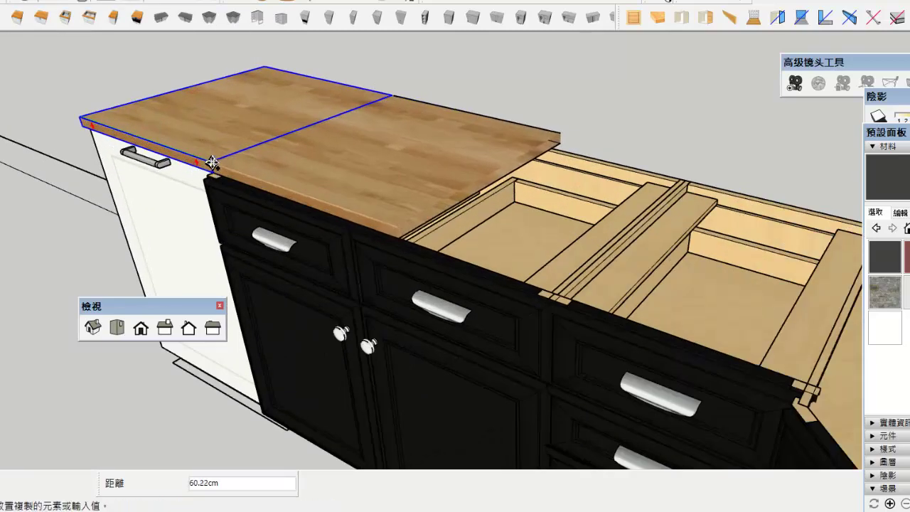
{"action": "key", "text": "space"}
{"action": "left_click", "coordinate": [192, 113]}
Step: Draw a rectangle across the cabinet top and push/pull it into a countertop slab
{"action": "key", "text": "t"}
{"action": "scroll", "coordinate": [178, 128], "scroll_direction": "up", "scroll_amount": 2}
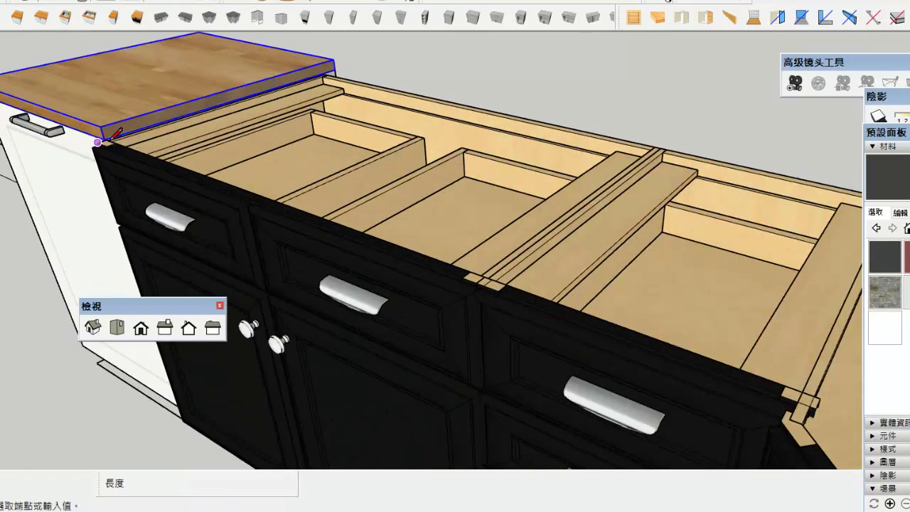
{"action": "scroll", "coordinate": [213, 106], "scroll_direction": "up", "scroll_amount": 3}
{"action": "scroll", "coordinate": [260, 155], "scroll_direction": "down", "scroll_amount": 2}
{"action": "key", "text": "r"}
{"action": "left_click", "coordinate": [356, 329]}
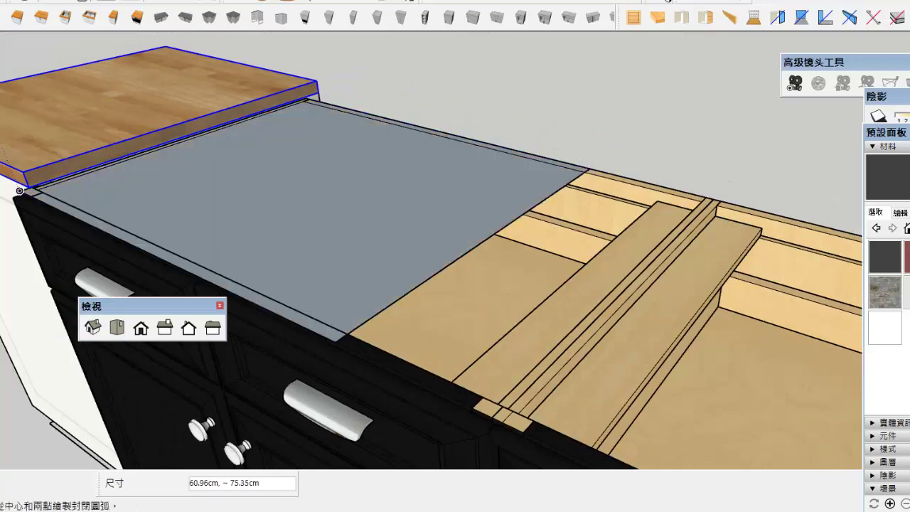
{"action": "type", "text": "p2"}
{"action": "key", "text": "Return"}
{"action": "scroll", "coordinate": [538, 178], "scroll_direction": "up", "scroll_amount": 3}
{"action": "mouse_move", "coordinate": [538, 179]}
{"action": "middle_mouse_down"}
{"action": "mouse_move", "coordinate": [656, 260]}
{"action": "mouse_move", "coordinate": [66, 117]}
{"action": "middle_mouse_up"}
{"action": "key", "text": "space"}
{"action": "scroll", "coordinate": [69, 240], "scroll_direction": "up", "scroll_amount": 2}
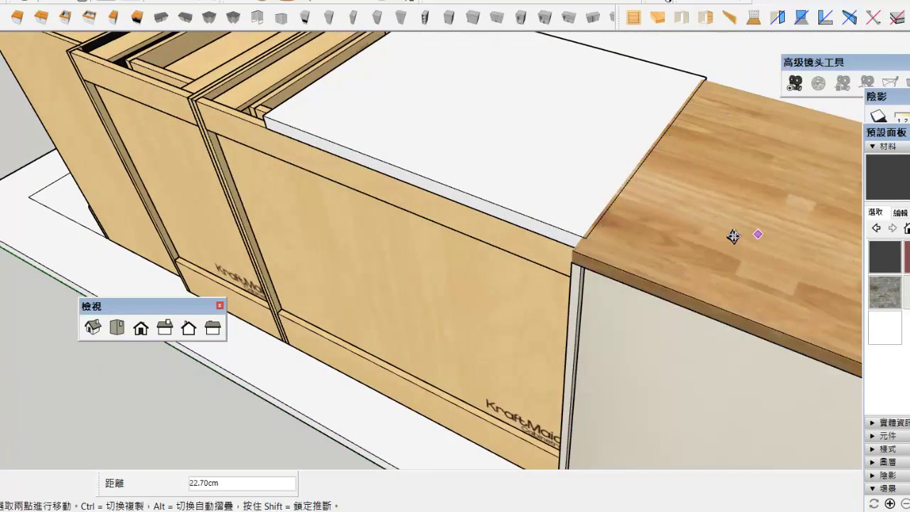
Step: Shift the cabinet aside and paint the new slab with the wood texture
{"action": "key", "text": "m"}
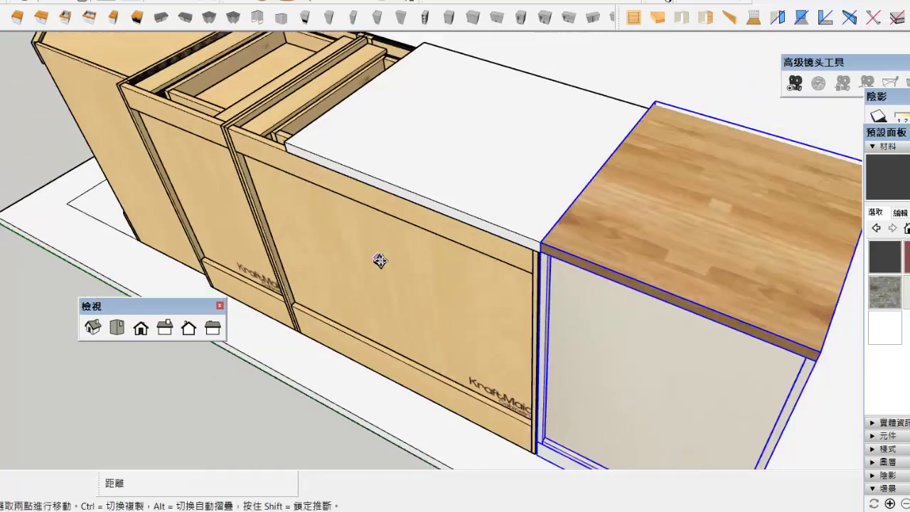
{"action": "left_click", "coordinate": [379, 258]}
{"action": "key", "text": "alt+e"}
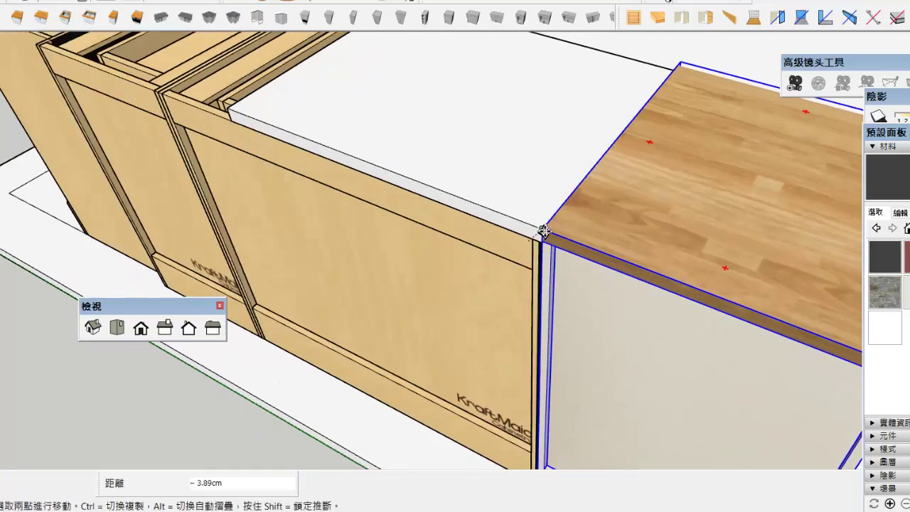
{"action": "mouse_move", "coordinate": [601, 252]}
{"action": "middle_mouse_down"}
{"action": "mouse_move", "coordinate": [45, 219]}
{"action": "mouse_move", "coordinate": [274, 239]}
{"action": "mouse_move", "coordinate": [337, 195]}
{"action": "middle_mouse_up"}
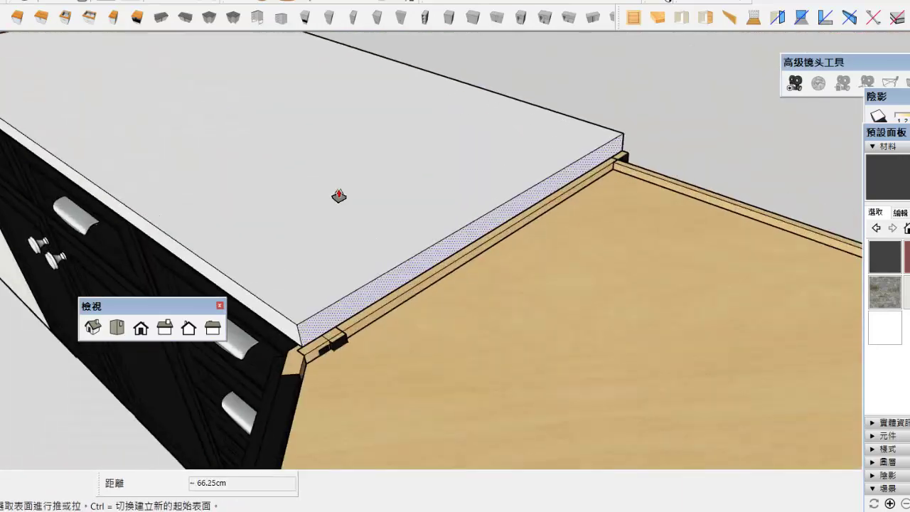
{"action": "key", "text": "b"}
{"action": "left_click", "coordinate": [142, 78], "text": "alt"}
Step: Extend the wood countertop along the run up to the corner unit
{"action": "left_click", "coordinate": [234, 124]}
{"action": "middle_click_drag", "start_coordinate": [234, 124], "coordinate": [284, 147]}
{"action": "key", "text": "p"}
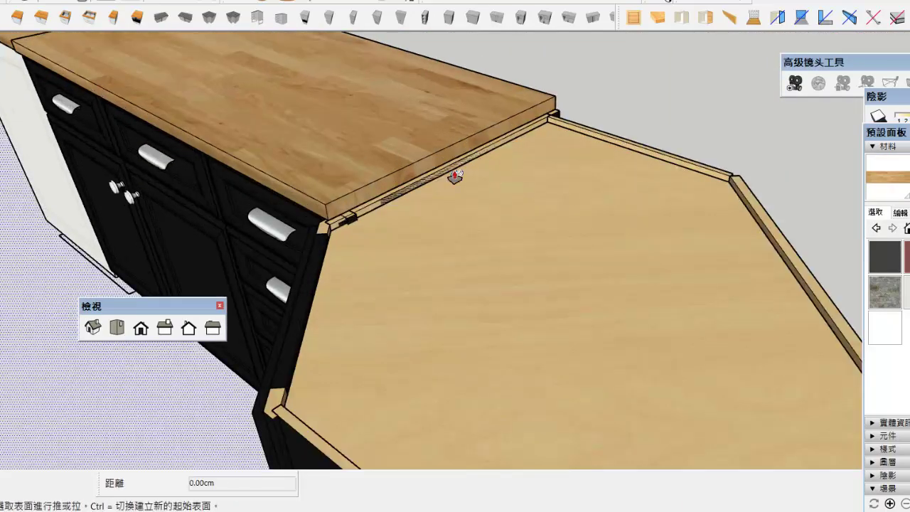
{"action": "mouse_move", "coordinate": [451, 170]}
{"action": "left_mouse_down"}
{"action": "mouse_move", "coordinate": [510, 155]}
{"action": "mouse_move", "coordinate": [380, 175]}
{"action": "left_mouse_up"}
{"action": "mouse_move", "coordinate": [379, 174]}
{"action": "middle_mouse_down"}
{"action": "mouse_move", "coordinate": [299, 101]}
{"action": "mouse_move", "coordinate": [360, 172]}
{"action": "mouse_move", "coordinate": [437, 167]}
{"action": "mouse_move", "coordinate": [264, 213]}
{"action": "mouse_move", "coordinate": [640, 320]}
{"action": "middle_mouse_up"}
Step: Close the corner into a triangle, raise it to countertop thickness, and paint it wood
{"action": "key", "text": "l"}
{"action": "key", "text": "Escape"}
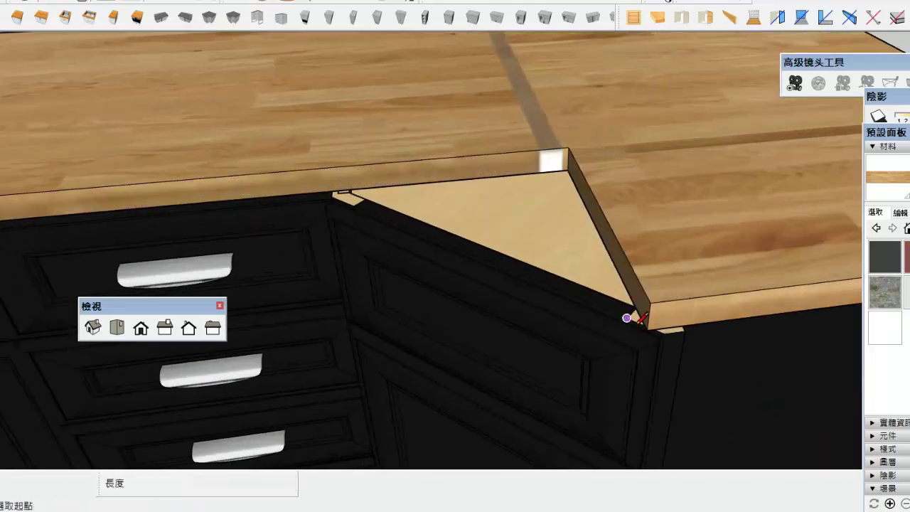
{"action": "left_click", "coordinate": [312, 190]}
{"action": "key", "text": "p"}
{"action": "left_click_drag", "start_coordinate": [540, 174], "coordinate": [564, 169]}
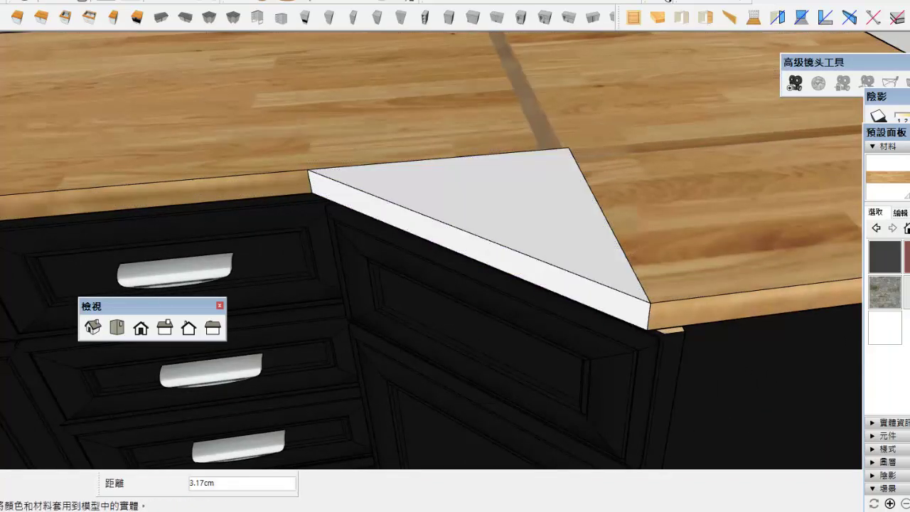
{"action": "left_click", "coordinate": [481, 169]}
{"action": "key", "text": "e"}
{"action": "left_click", "coordinate": [408, 217]}
Step: Paint the white end cabinet black and confirm the prompt that follows
{"action": "scroll", "coordinate": [571, 226], "scroll_direction": "down", "scroll_amount": 5}
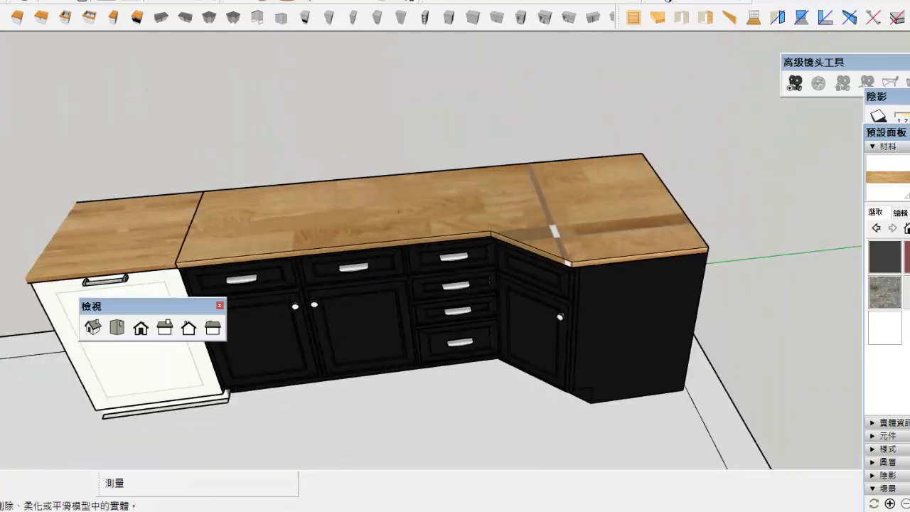
{"action": "key", "text": "space"}
{"action": "scroll", "coordinate": [252, 284], "scroll_direction": "up", "scroll_amount": 3}
{"action": "scroll", "coordinate": [256, 277], "scroll_direction": "up", "scroll_amount": 2}
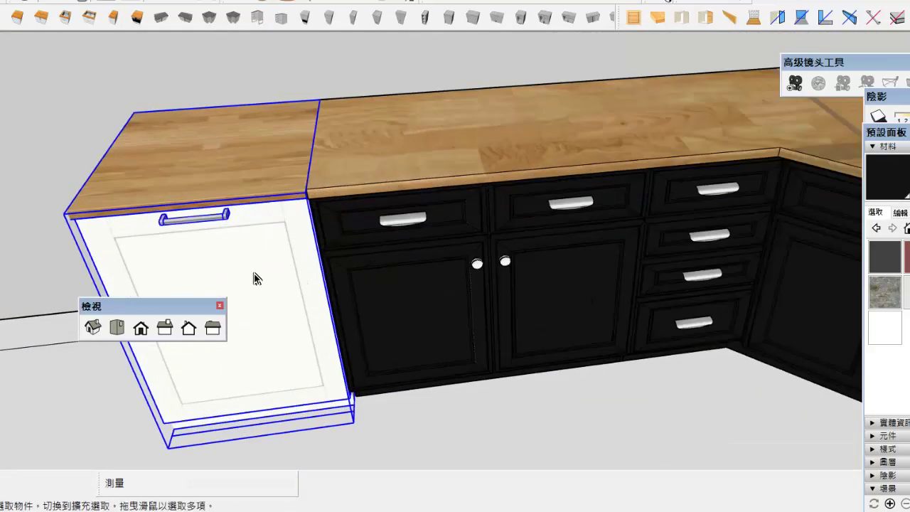
{"action": "scroll", "coordinate": [304, 294], "scroll_direction": "up", "scroll_amount": 3}
{"action": "scroll", "coordinate": [279, 269], "scroll_direction": "up", "scroll_amount": 3}
{"action": "scroll", "coordinate": [279, 269], "scroll_direction": "down", "scroll_amount": 3}
{"action": "key", "text": "b"}
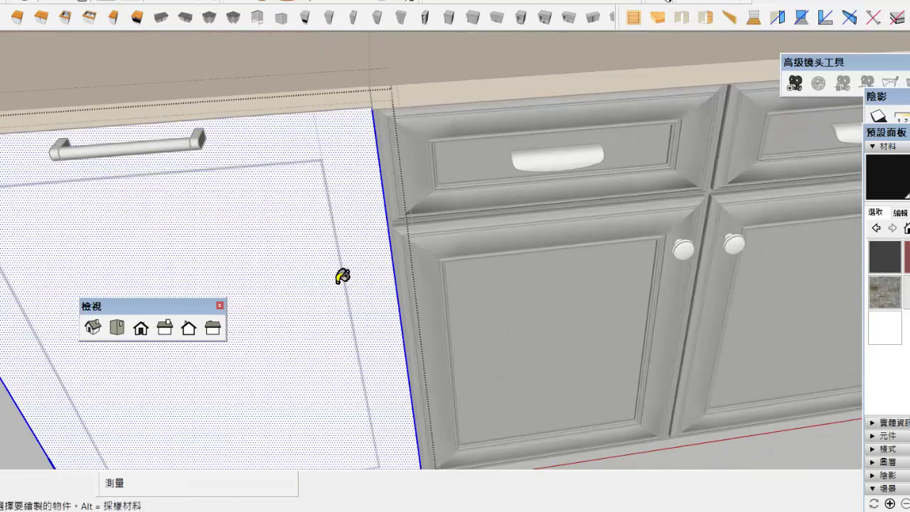
{"action": "left_click", "coordinate": [341, 275]}
{"action": "key", "text": "space"}
{"action": "scroll", "coordinate": [194, 100], "scroll_direction": "down", "scroll_amount": 3}
{"action": "mouse_move", "coordinate": [194, 99]}
{"action": "middle_mouse_down"}
{"action": "mouse_move", "coordinate": [443, 105]}
{"action": "mouse_move", "coordinate": [465, 229]}
{"action": "middle_mouse_up"}
{"action": "scroll", "coordinate": [442, 105], "scroll_direction": "down", "scroll_amount": 3}
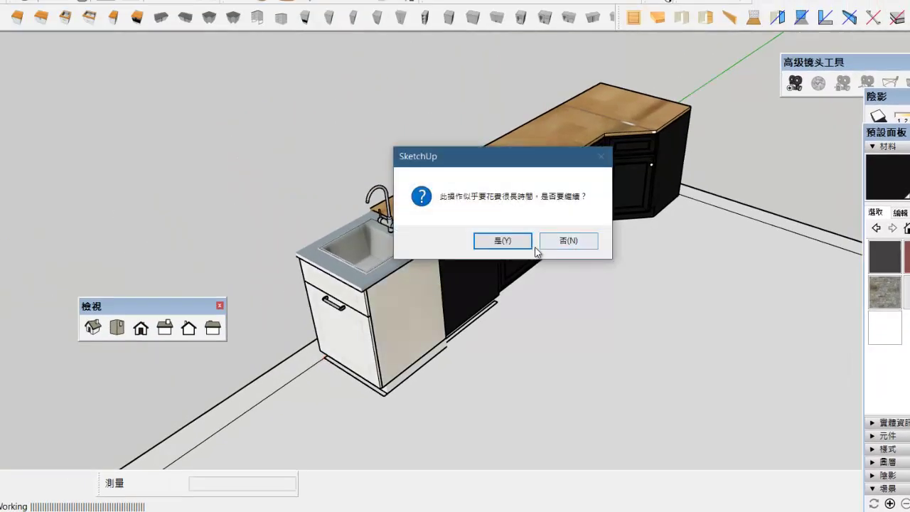
{"action": "left_click", "coordinate": [502, 241]}
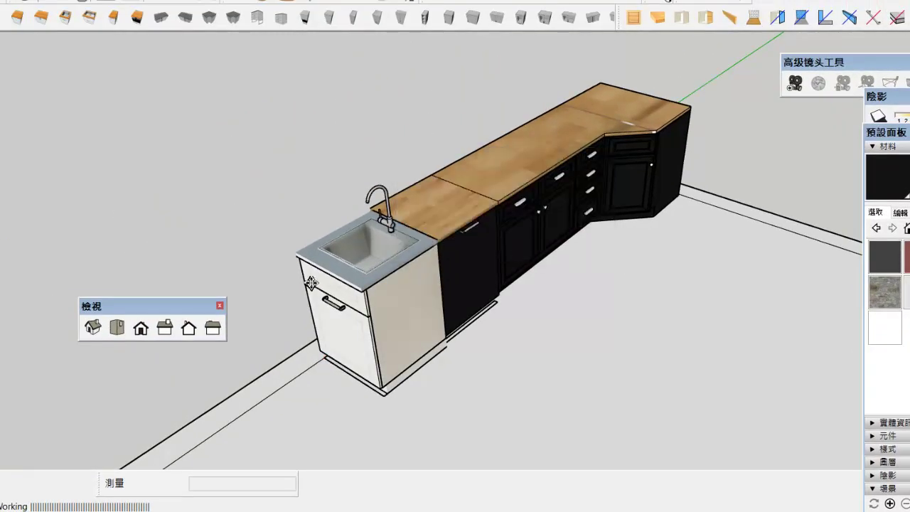
Step: Slide the wood-topped sink cabinet flush against the left end of the counter run
{"action": "scroll", "coordinate": [300, 381], "scroll_direction": "up", "scroll_amount": 2}
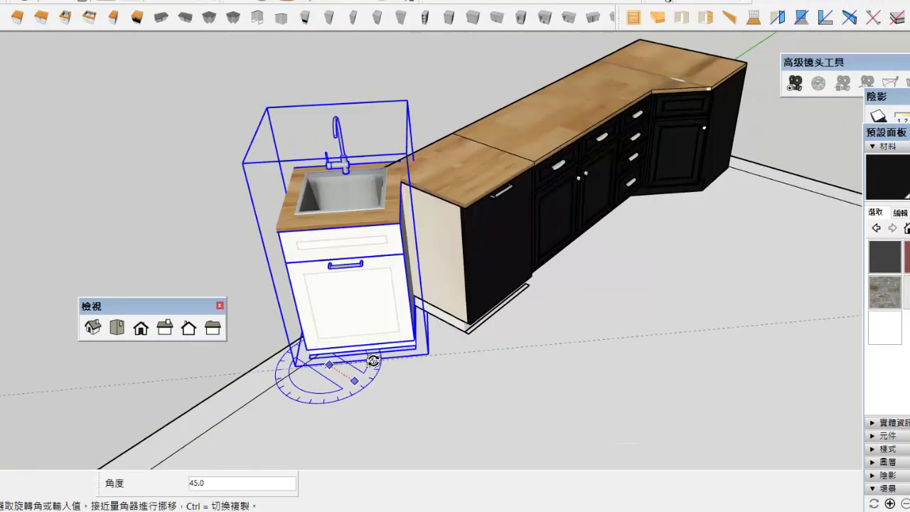
{"action": "scroll", "coordinate": [306, 355], "scroll_direction": "up", "scroll_amount": 3}
{"action": "key", "text": "m"}
{"action": "scroll", "coordinate": [415, 192], "scroll_direction": "up", "scroll_amount": 2}
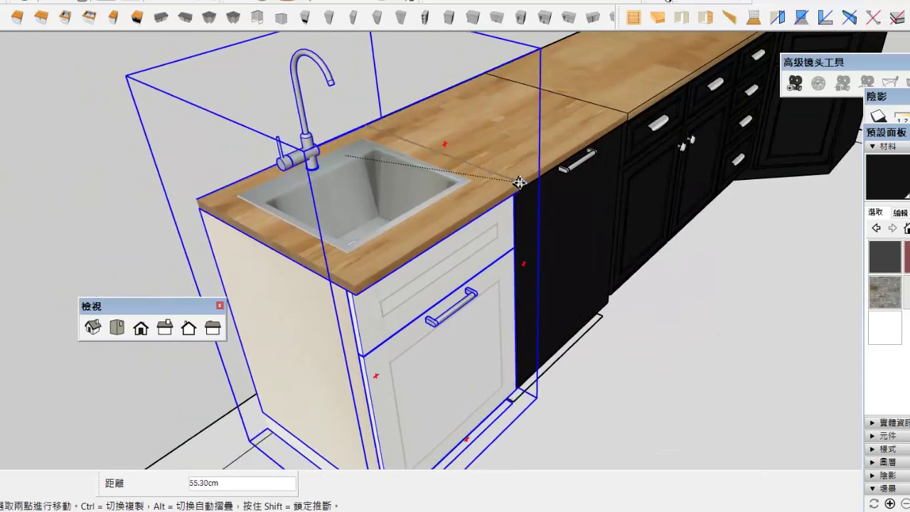
{"action": "middle_click_drag", "start_coordinate": [436, 266], "coordinate": [144, 176]}
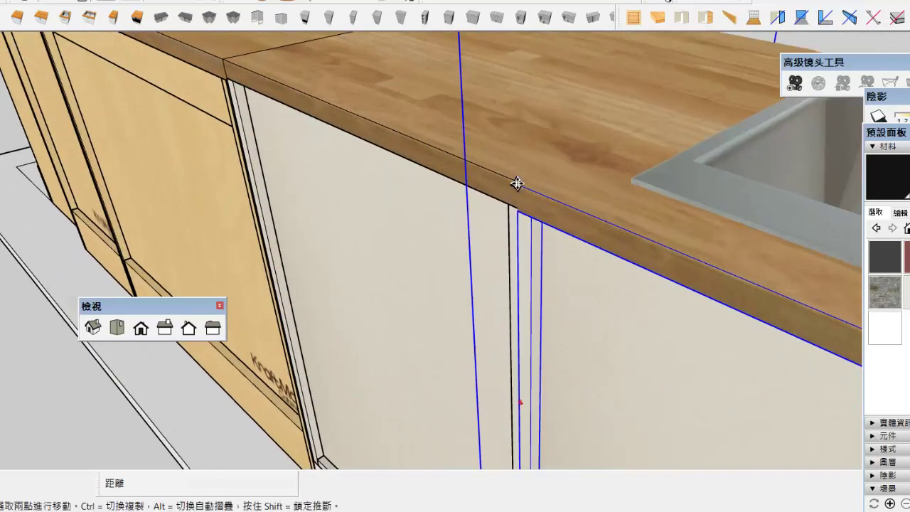
{"action": "scroll", "coordinate": [517, 183], "scroll_direction": "down", "scroll_amount": 4}
{"action": "scroll", "coordinate": [467, 178], "scroll_direction": "down", "scroll_amount": 3}
{"action": "middle_click_drag", "start_coordinate": [467, 178], "coordinate": [285, 324]}
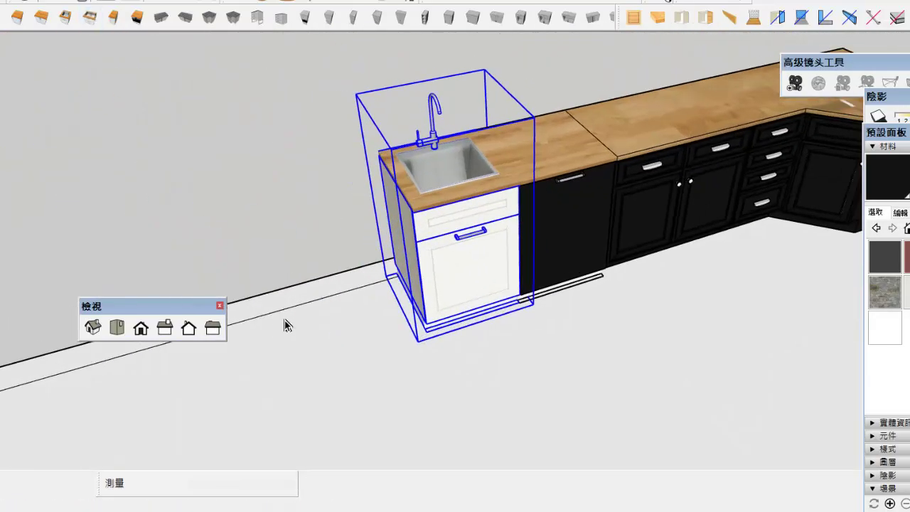
{"action": "key", "text": "ctrl+v"}
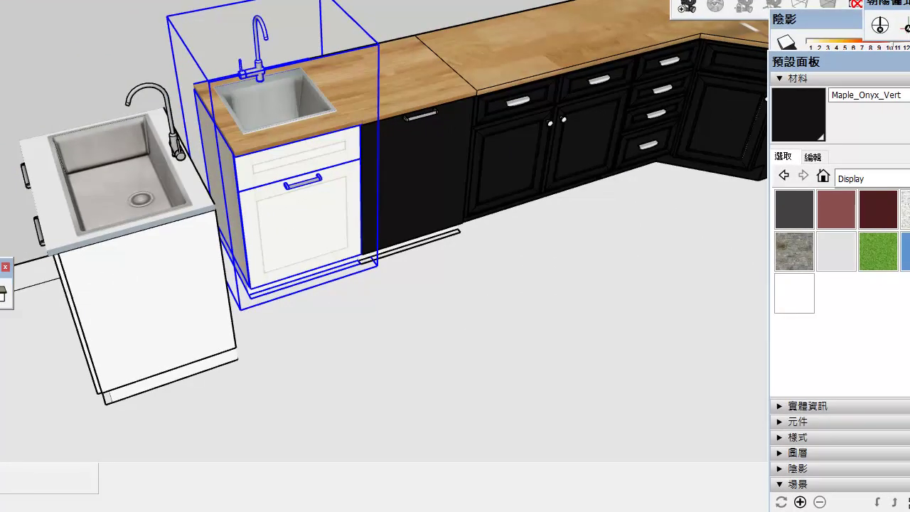
Step: Place the pasted, wider sink cabinet alongside the first one
{"action": "left_click", "coordinate": [83, 189]}
{"action": "key", "text": "Return"}
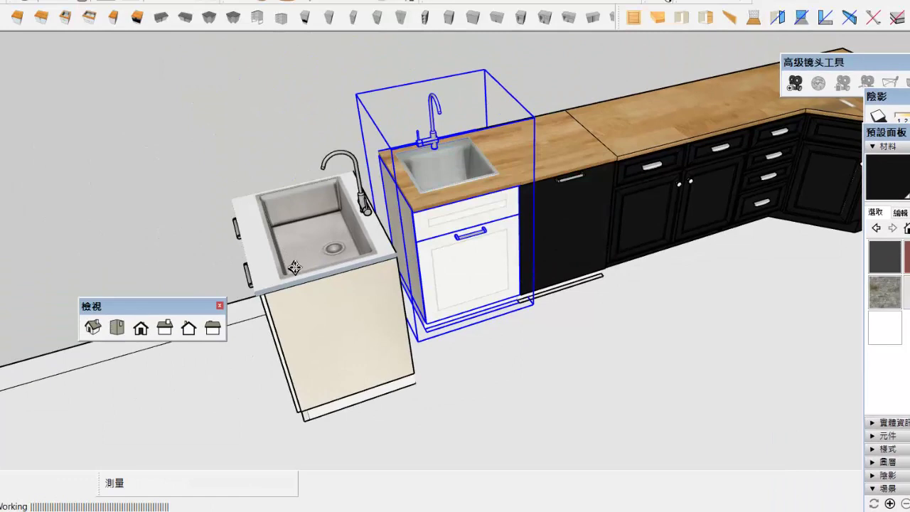
{"action": "left_click", "coordinate": [294, 267]}
{"action": "scroll", "coordinate": [294, 267], "scroll_direction": "up", "scroll_amount": 3}
{"action": "middle_click_drag", "start_coordinate": [294, 267], "coordinate": [357, 324]}
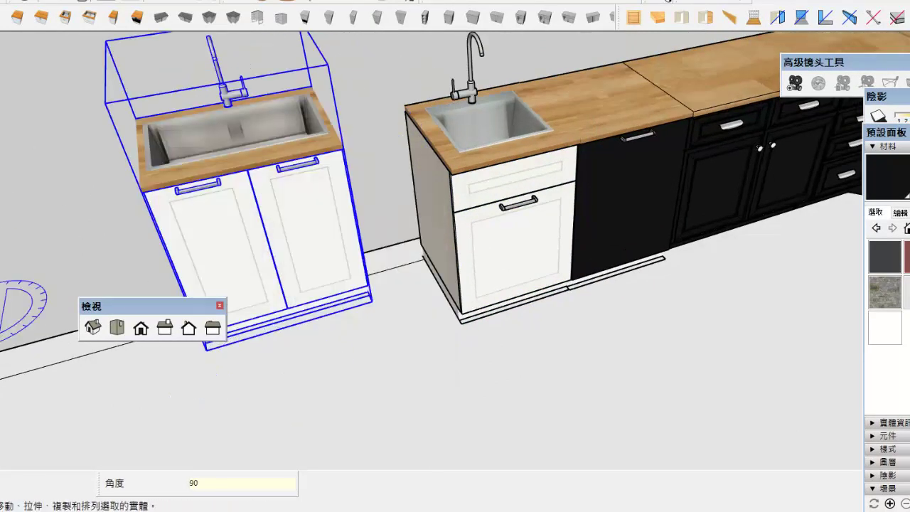
{"action": "scroll", "coordinate": [356, 324], "scroll_direction": "up", "scroll_amount": 5}
{"action": "left_click", "coordinate": [356, 324]}
{"action": "scroll", "coordinate": [640, 375], "scroll_direction": "down", "scroll_amount": 10}
Step: Paint all door fronts of the second sink cabinet black
{"action": "key", "text": "space"}
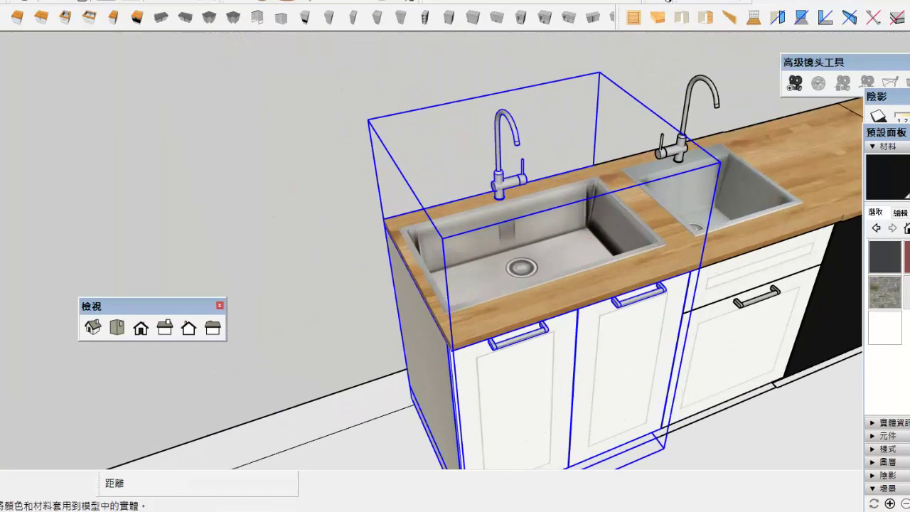
{"action": "double_click", "coordinate": [678, 362]}
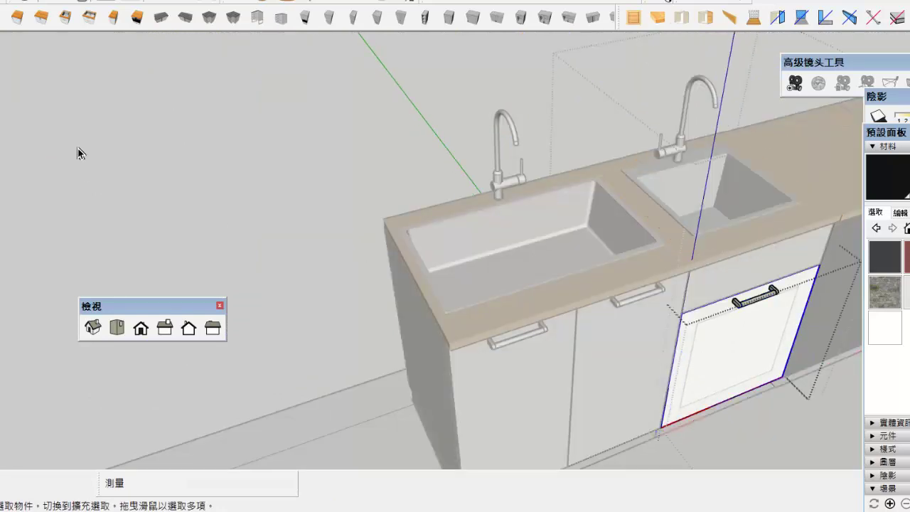
{"action": "scroll", "coordinate": [704, 342], "scroll_direction": "up", "scroll_amount": 3}
{"action": "left_click", "coordinate": [700, 365]}
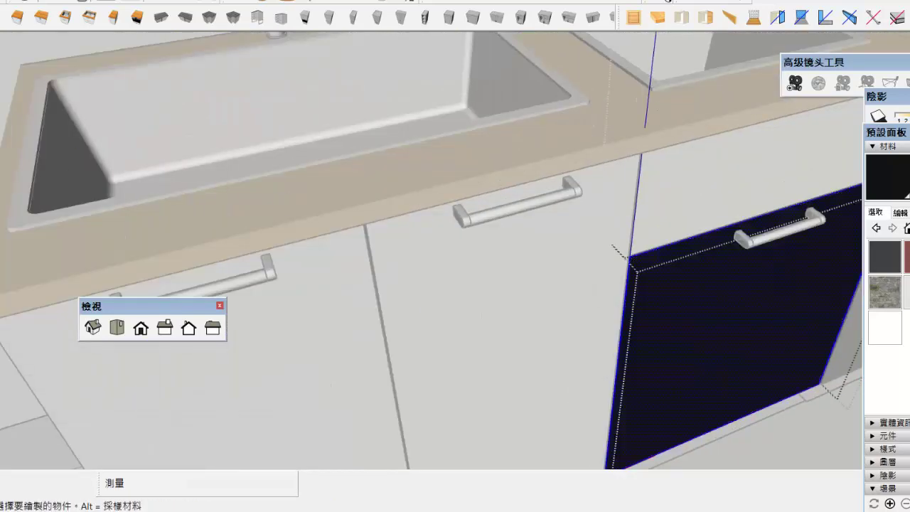
{"action": "scroll", "coordinate": [11, 64], "scroll_direction": "down", "scroll_amount": 2}
{"action": "double_click", "coordinate": [572, 157]}
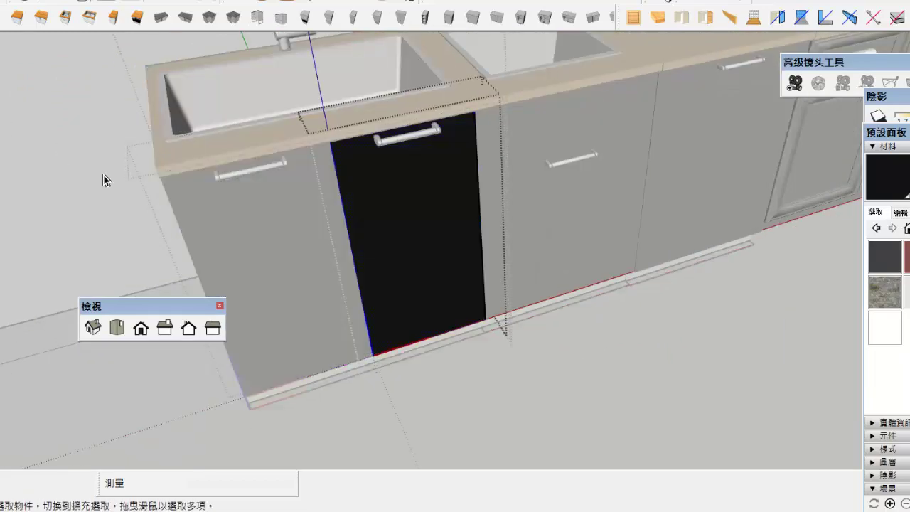
{"action": "left_click", "coordinate": [104, 180]}
{"action": "scroll", "coordinate": [437, 244], "scroll_direction": "down", "scroll_amount": 5}
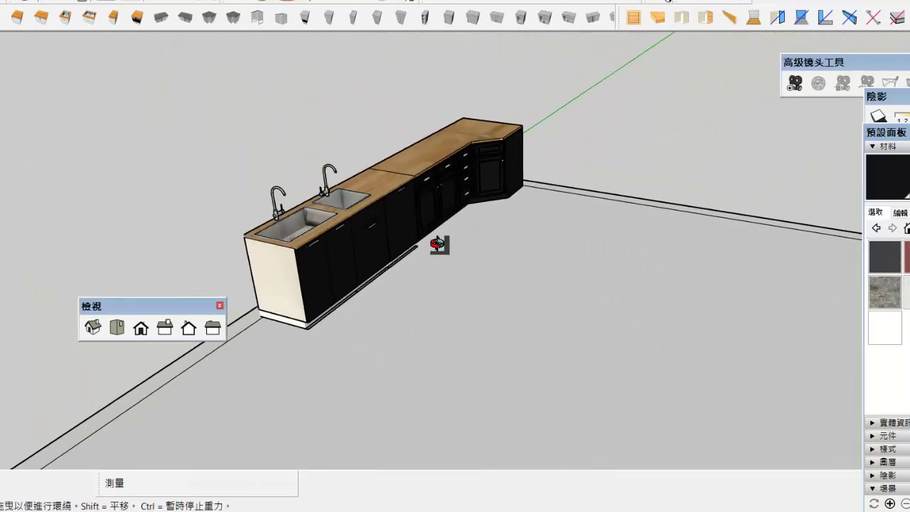
Step: From KD01 動態廚櫃 Kitchen > Tall Oven, drag witt_tall_oven_2_doors_2_drawers.skp into the model
{"action": "middle_click_drag", "start_coordinate": [437, 244], "coordinate": [455, 244]}
{"action": "left_click", "coordinate": [170, 462]}
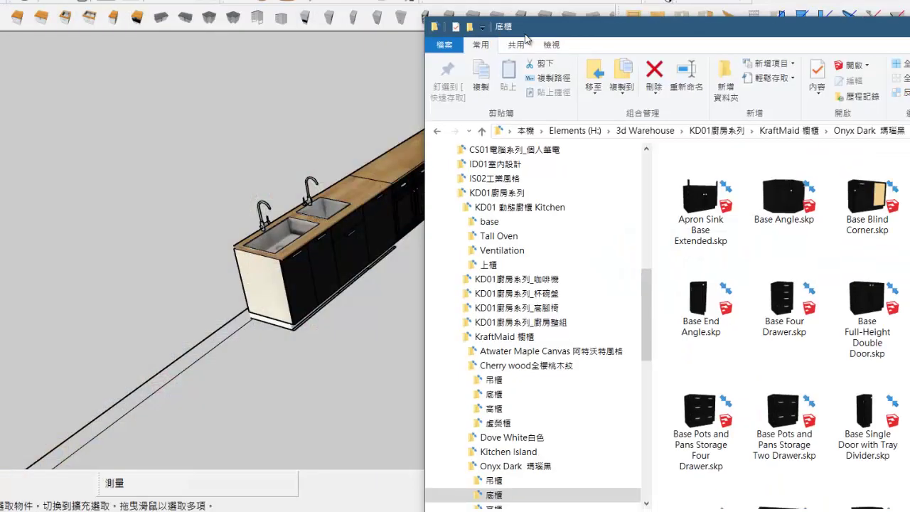
{"action": "key", "text": "alt+Up"}
{"action": "left_click", "coordinate": [717, 131]}
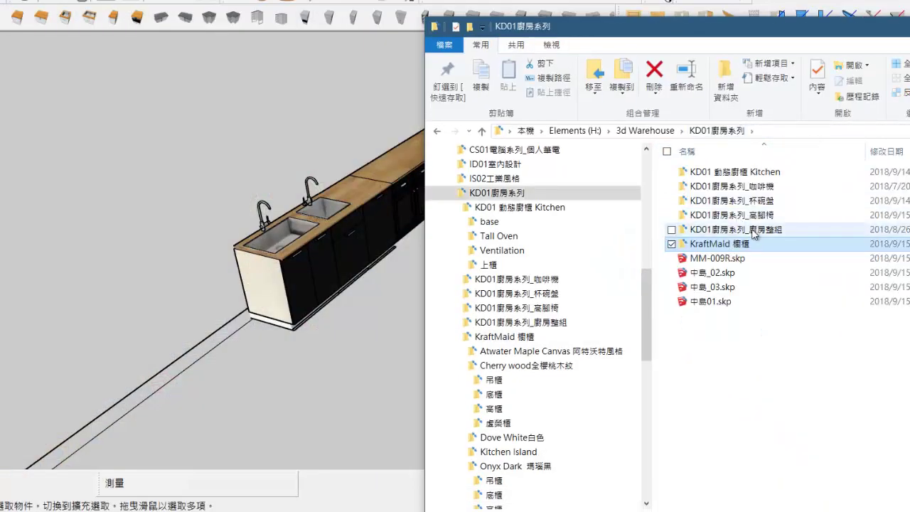
{"action": "double_click", "coordinate": [749, 172]}
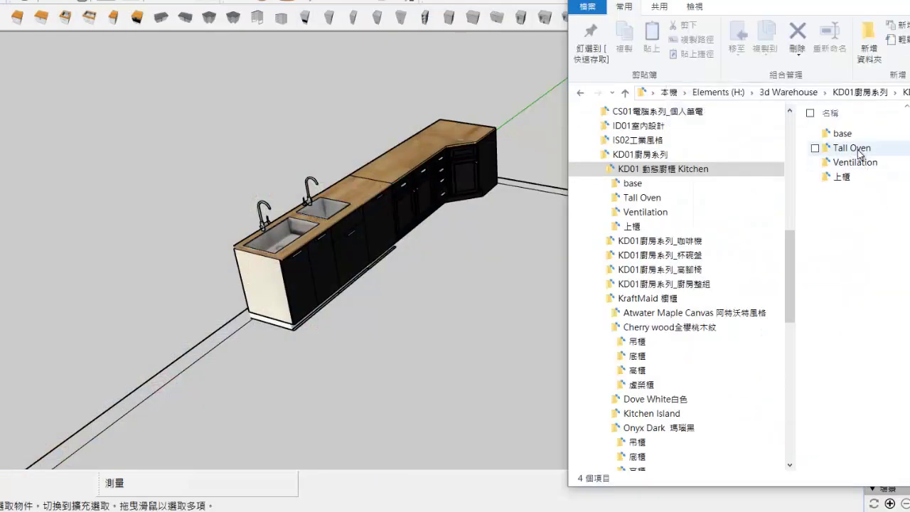
{"action": "double_click", "coordinate": [839, 146]}
{"action": "left_click_drag", "start_coordinate": [822, 24], "coordinate": [467, 17]}
{"action": "left_click_drag", "start_coordinate": [501, 222], "coordinate": [646, 284]}
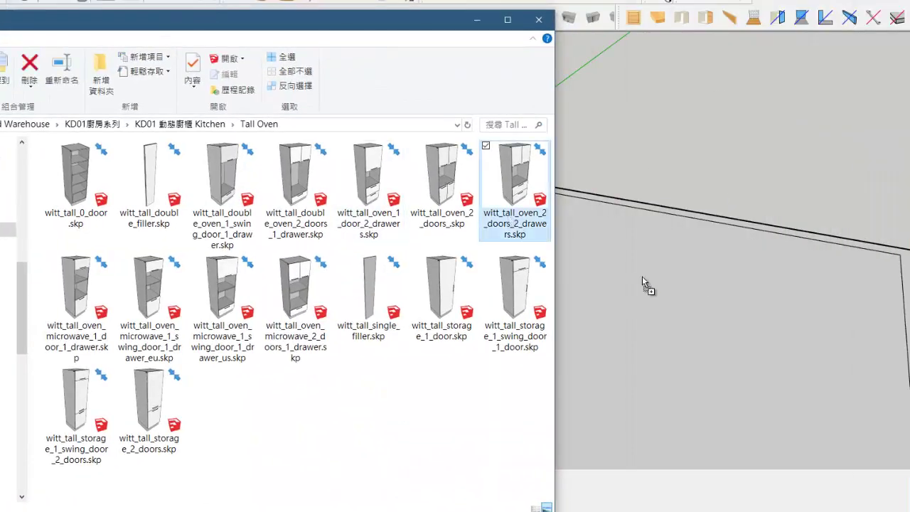
{"action": "left_click_drag", "start_coordinate": [411, 29], "coordinate": [270, 420]}
{"action": "scroll", "coordinate": [325, 254], "scroll_direction": "up", "scroll_amount": 5}
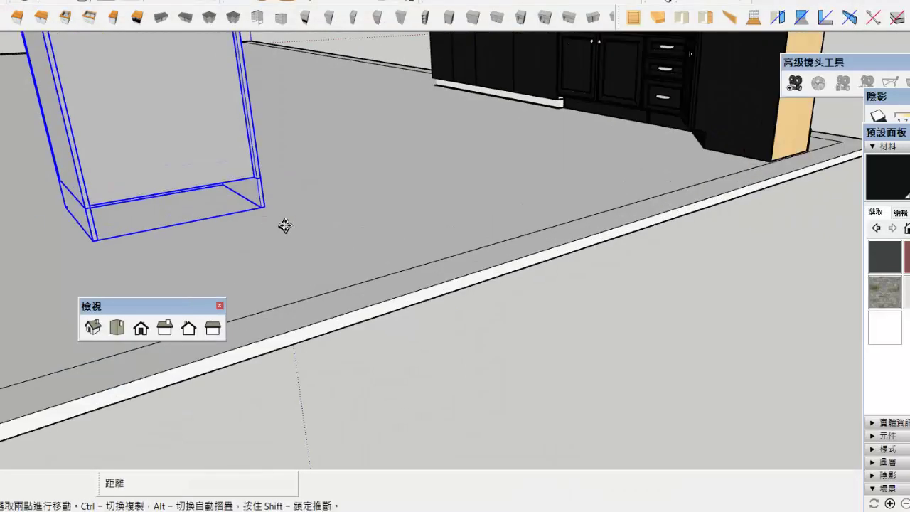
Step: Set the tall oven cabinet down on the floor beside the counter run
{"action": "left_click", "coordinate": [265, 206]}
{"action": "scroll", "coordinate": [672, 265], "scroll_direction": "down", "scroll_amount": 5}
{"action": "middle_click_drag", "start_coordinate": [672, 264], "coordinate": [672, 265]}
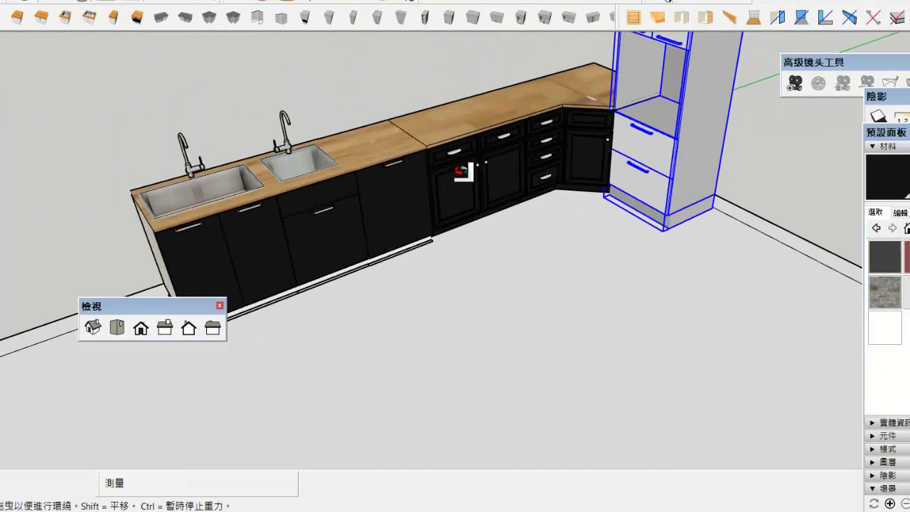
{"action": "scroll", "coordinate": [672, 264], "scroll_direction": "up", "scroll_amount": 2}
{"action": "scroll", "coordinate": [672, 264], "scroll_direction": "down", "scroll_amount": 2}
Step: Pull the dishwasher cabinet out of the counter run and rotate it
{"action": "key", "text": "space"}
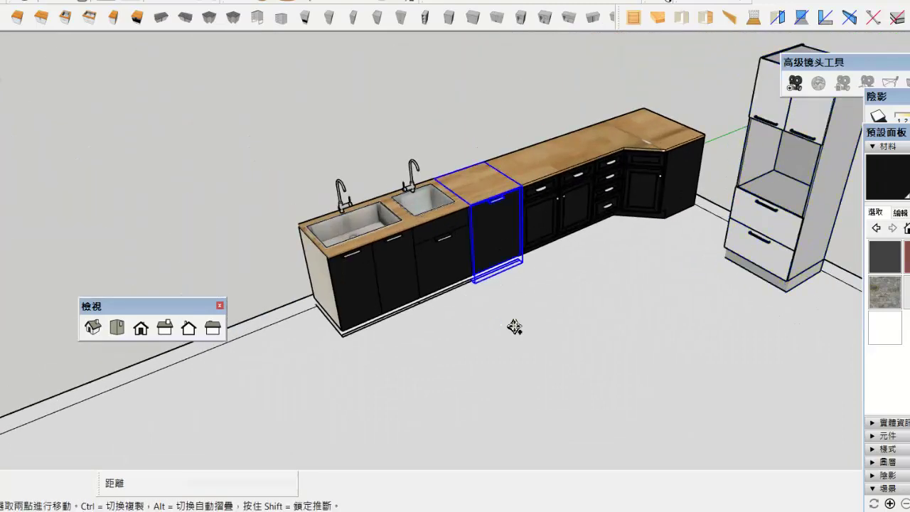
{"action": "left_click", "coordinate": [513, 326]}
{"action": "left_click", "coordinate": [540, 370]}
{"action": "scroll", "coordinate": [540, 370], "scroll_direction": "up", "scroll_amount": 2}
{"action": "key", "text": "q"}
{"action": "left_click", "coordinate": [603, 291]}
{"action": "left_click", "coordinate": [549, 319]}
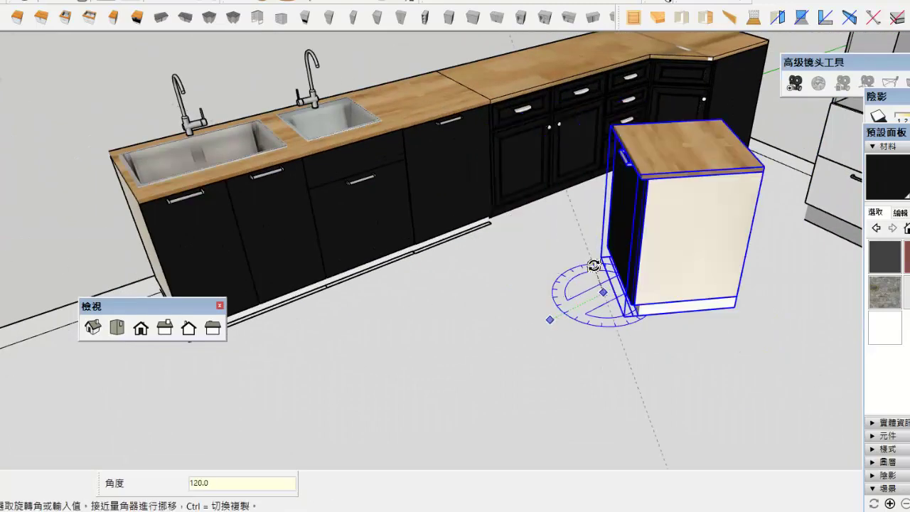
{"action": "left_click", "coordinate": [593, 265]}
Step: Move the dishwasher cabinet into the corner of the L
{"action": "key", "text": "m"}
{"action": "scroll", "coordinate": [552, 309], "scroll_direction": "up", "scroll_amount": 3}
{"action": "left_click", "coordinate": [639, 319]}
{"action": "scroll", "coordinate": [640, 319], "scroll_direction": "down", "scroll_amount": 2}
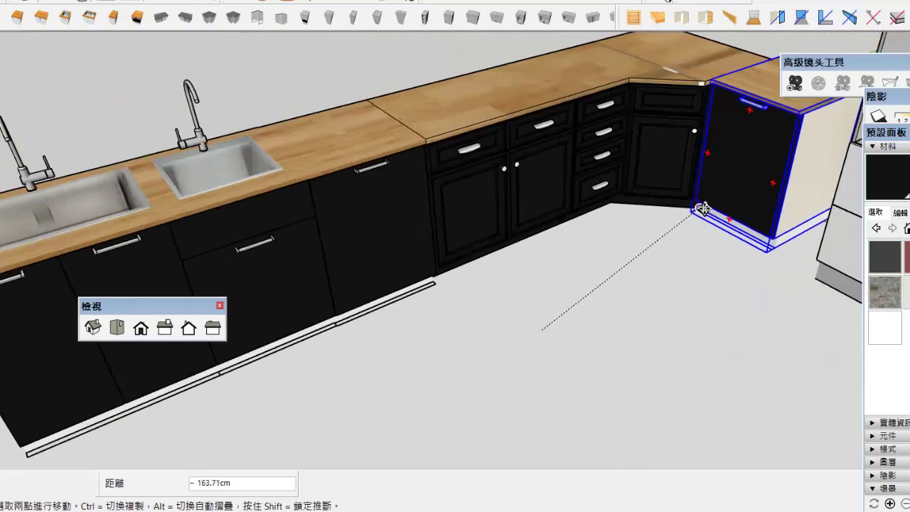
{"action": "left_click", "coordinate": [702, 208]}
{"action": "scroll", "coordinate": [545, 245], "scroll_direction": "down", "scroll_amount": 2}
{"action": "scroll", "coordinate": [544, 246], "scroll_direction": "up", "scroll_amount": 1}
Step: Place the tall drawer cabinet against the end of the counter
{"action": "left_click", "coordinate": [711, 269]}
{"action": "scroll", "coordinate": [710, 269], "scroll_direction": "up", "scroll_amount": 3}
{"action": "key", "text": "m"}
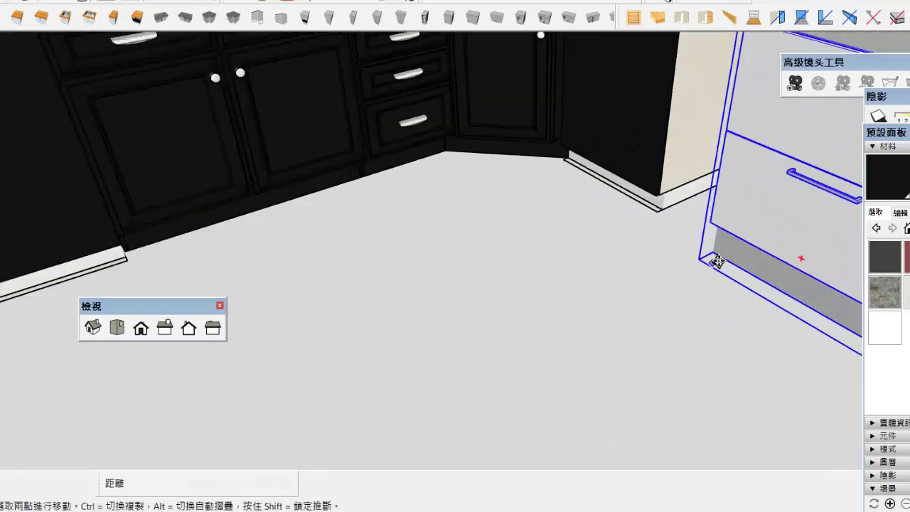
{"action": "left_click", "coordinate": [718, 262]}
{"action": "left_click", "coordinate": [652, 201]}
{"action": "scroll", "coordinate": [652, 202], "scroll_direction": "down", "scroll_amount": 3}
Step: Switch to the Tall Oven folder window, then back to the kitchen model
{"action": "left_click", "coordinate": [54, 462]}
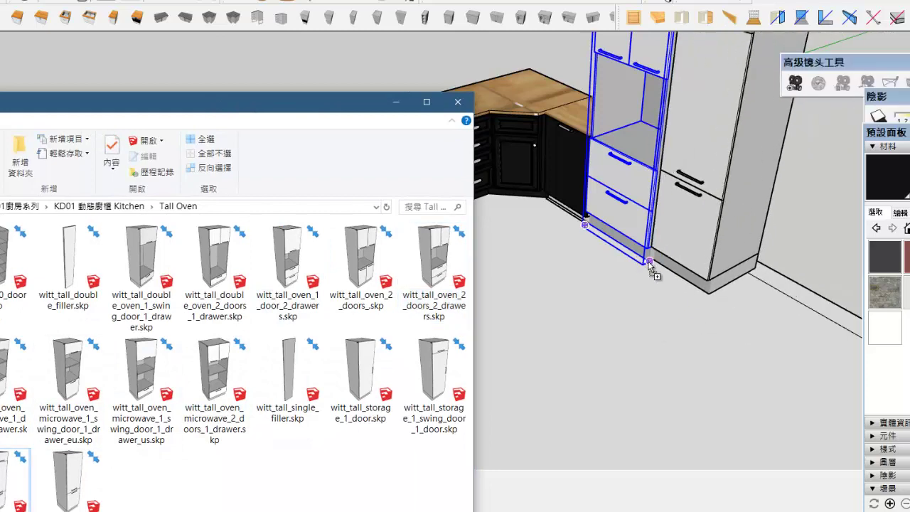
{"action": "scroll", "coordinate": [651, 263], "scroll_direction": "up", "scroll_amount": 2}
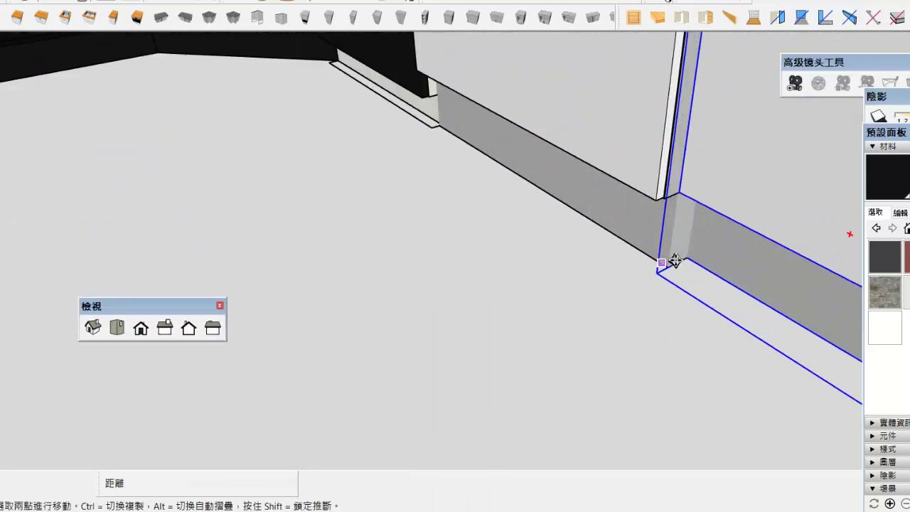
{"action": "scroll", "coordinate": [673, 258], "scroll_direction": "up", "scroll_amount": 2}
{"action": "scroll", "coordinate": [628, 264], "scroll_direction": "down", "scroll_amount": 4}
{"action": "key", "text": "alt+Tab"}
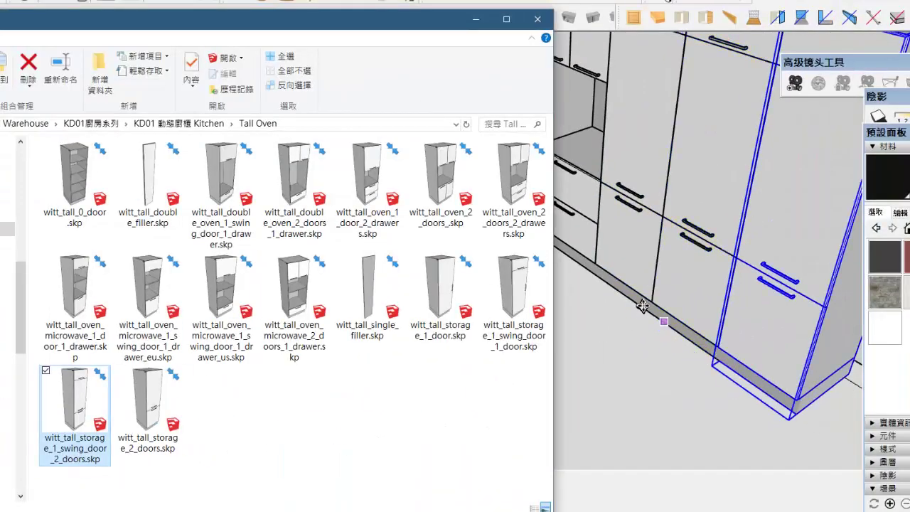
{"action": "key", "text": "alt+Tab"}
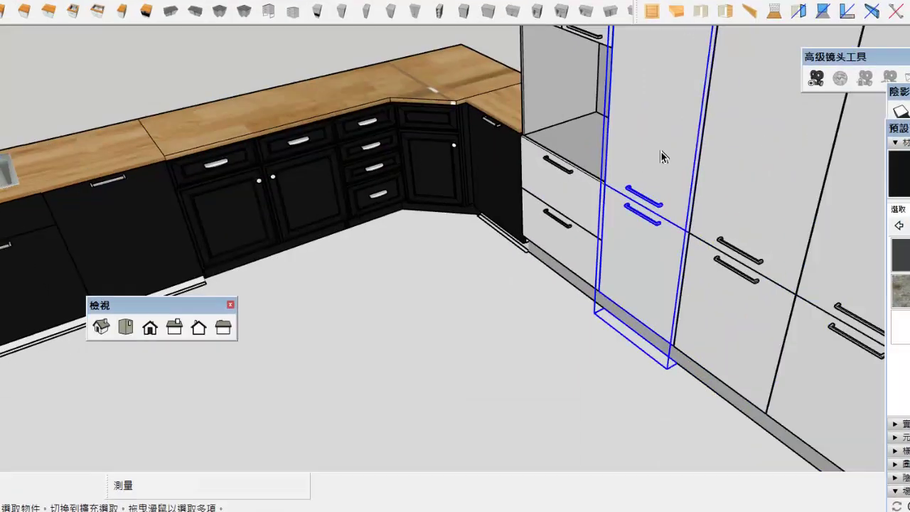
Step: Paint the tall storage cabinet's white door face and side panels black
{"action": "double_click", "coordinate": [660, 150]}
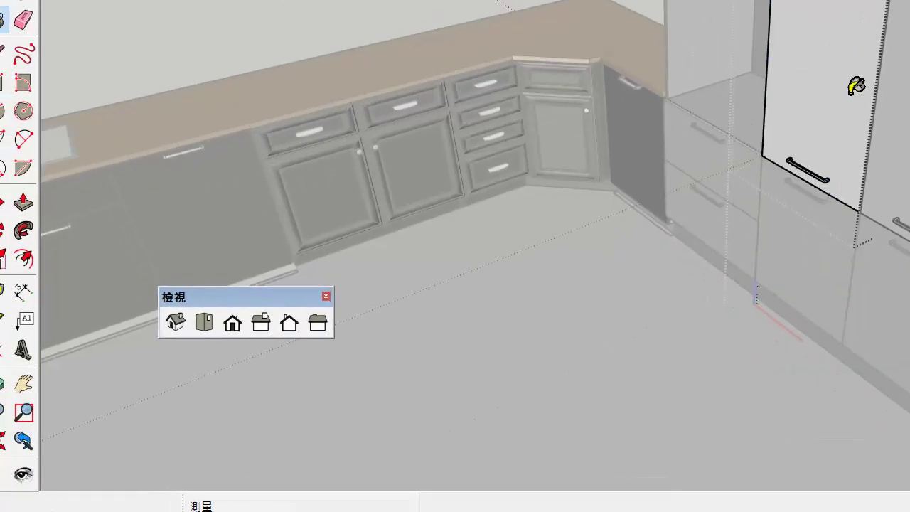
{"action": "left_click", "coordinate": [605, 328]}
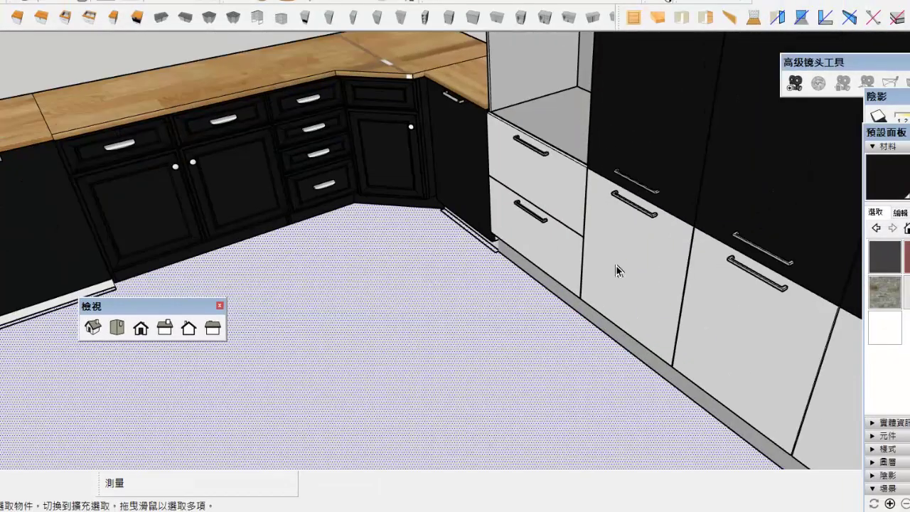
{"action": "double_click", "coordinate": [616, 269]}
{"action": "left_click", "coordinate": [603, 263]}
{"action": "key", "text": "b"}
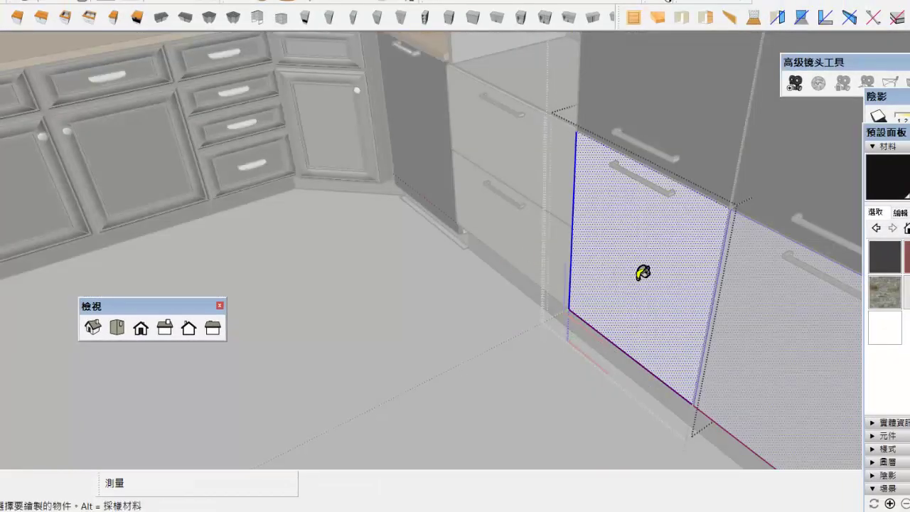
{"action": "left_click", "coordinate": [636, 270]}
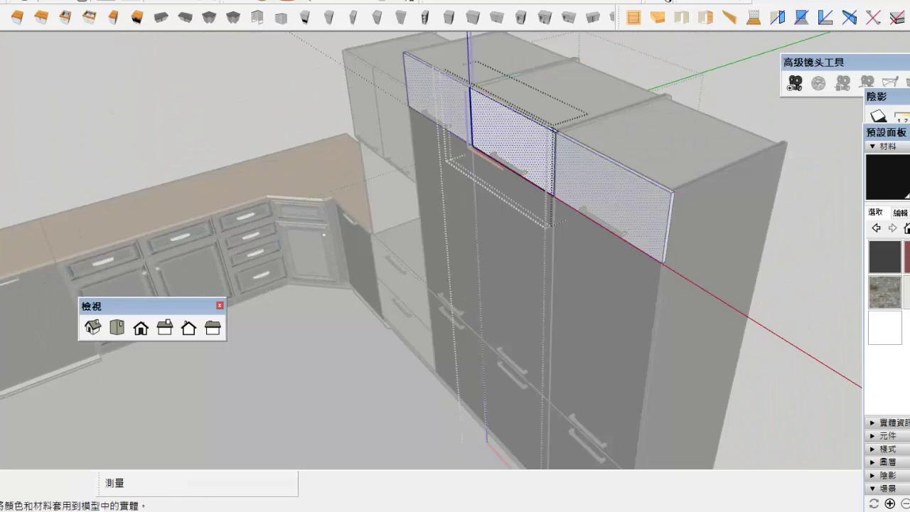
{"action": "left_click", "coordinate": [517, 133]}
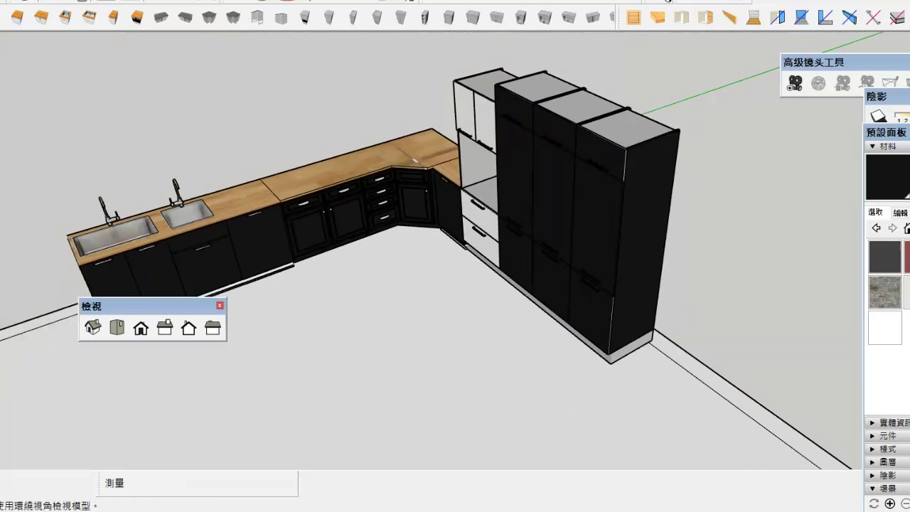
{"action": "middle_click_drag", "start_coordinate": [398, 149], "coordinate": [490, 145]}
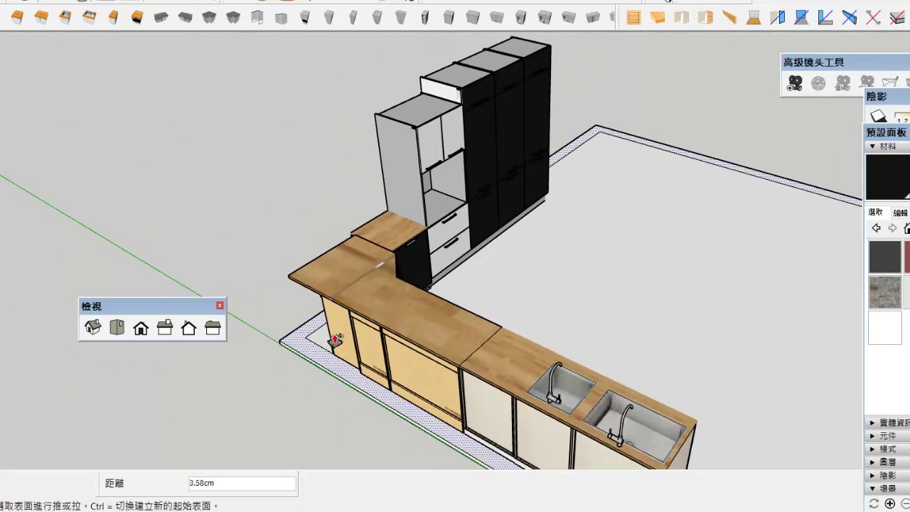
Step: Push/pull the floor outline up 320 cm to form the walls
{"action": "left_click", "coordinate": [298, 334]}
{"action": "type", "text": "320"}
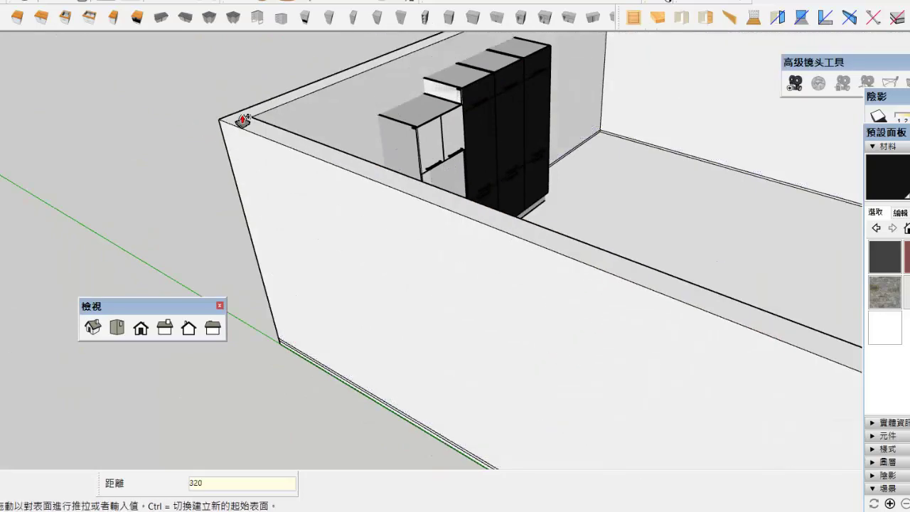
{"action": "key", "text": "Return"}
{"action": "middle_click_drag", "start_coordinate": [242, 119], "coordinate": [459, 81]}
{"action": "scroll", "coordinate": [540, 116], "scroll_direction": "up", "scroll_amount": 3}
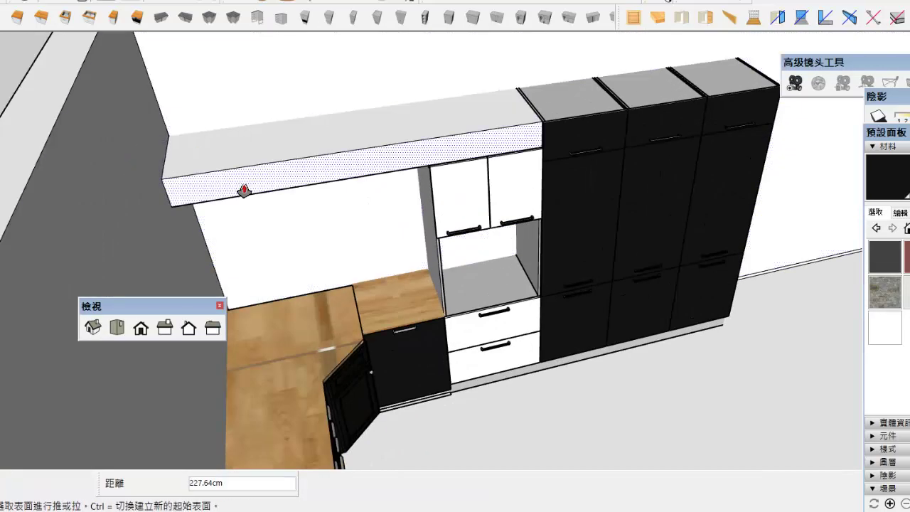
{"action": "scroll", "coordinate": [207, 126], "scroll_direction": "down", "scroll_amount": 3}
{"action": "scroll", "coordinate": [248, 118], "scroll_direction": "down", "scroll_amount": 3}
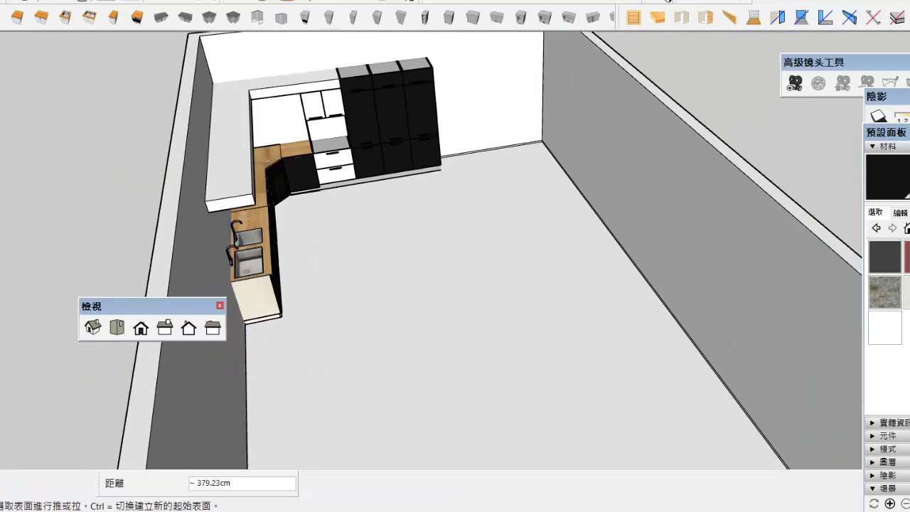
Step: Orbit and walk the camera around the room to inspect the new walls
{"action": "middle_click_drag", "start_coordinate": [248, 118], "coordinate": [319, 171]}
{"action": "key", "text": "r"}
{"action": "middle_click_drag", "start_coordinate": [267, 293], "coordinate": [332, 260]}
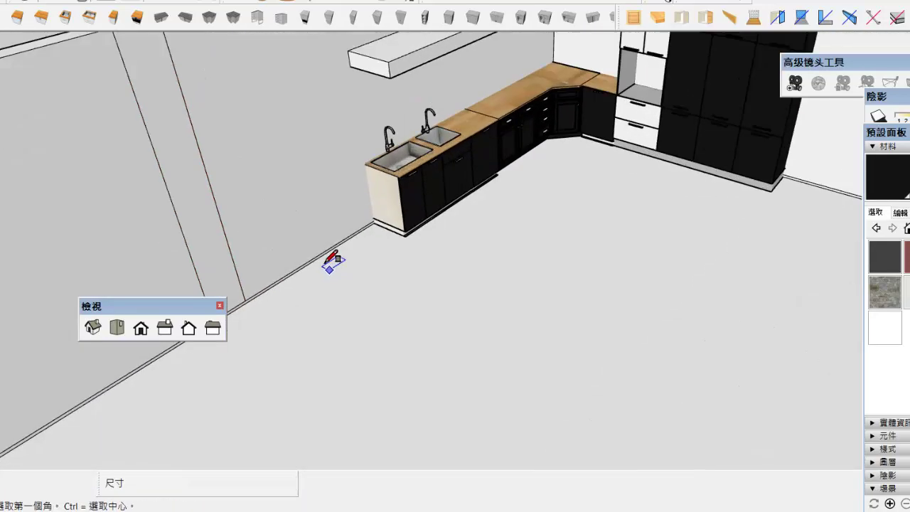
{"action": "key", "text": "m"}
{"action": "scroll", "coordinate": [2, 257], "scroll_direction": "down", "scroll_amount": 3}
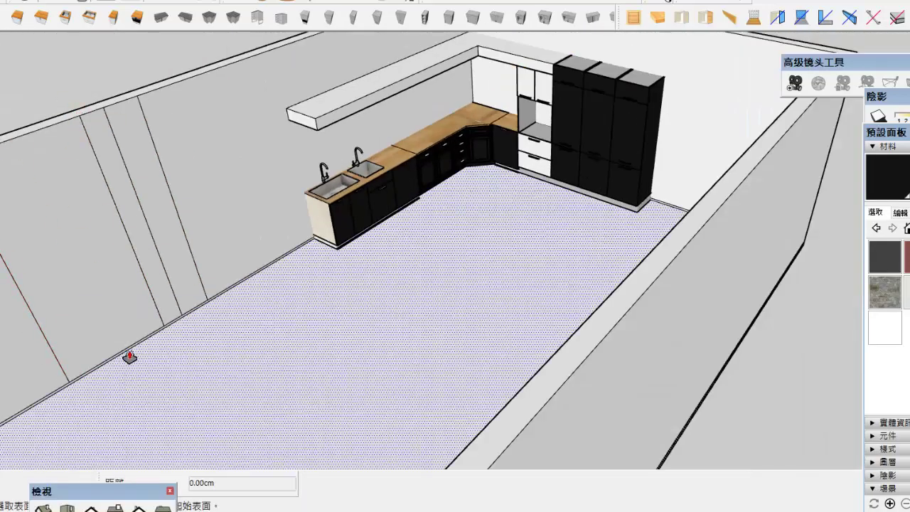
{"action": "mouse_move", "coordinate": [24, 363]}
{"action": "left_mouse_down"}
{"action": "mouse_move", "coordinate": [87, 411]}
{"action": "mouse_move", "coordinate": [193, 250]}
{"action": "mouse_move", "coordinate": [219, 242]}
{"action": "mouse_move", "coordinate": [203, 361]}
{"action": "mouse_move", "coordinate": [85, 243]}
{"action": "left_mouse_up"}
{"action": "mouse_move", "coordinate": [291, 283]}
{"action": "left_mouse_down"}
{"action": "mouse_move", "coordinate": [266, 365]}
{"action": "mouse_move", "coordinate": [381, 377]}
{"action": "left_mouse_up"}
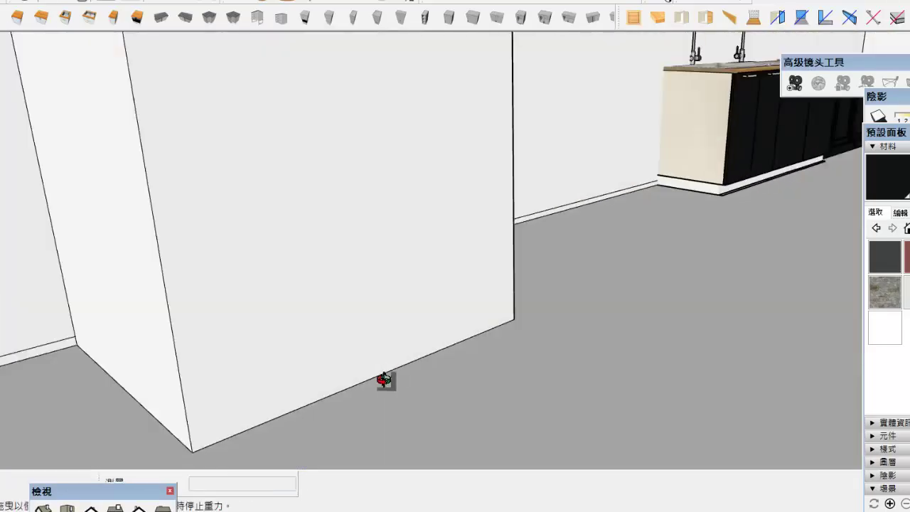
{"action": "middle_click_drag", "start_coordinate": [382, 377], "coordinate": [606, 165]}
{"action": "middle_click_drag", "start_coordinate": [338, 73], "coordinate": [603, 53]}
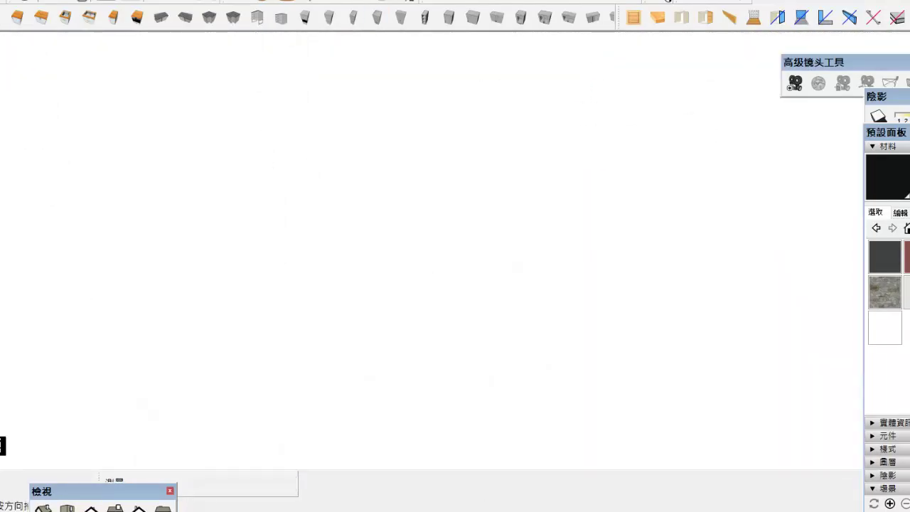
{"action": "mouse_move", "coordinate": [543, 285]}
{"action": "middle_mouse_down"}
{"action": "mouse_move", "coordinate": [518, 394]}
{"action": "mouse_move", "coordinate": [497, 180]}
{"action": "mouse_move", "coordinate": [260, 149]}
{"action": "mouse_move", "coordinate": [792, 221]}
{"action": "middle_mouse_up"}
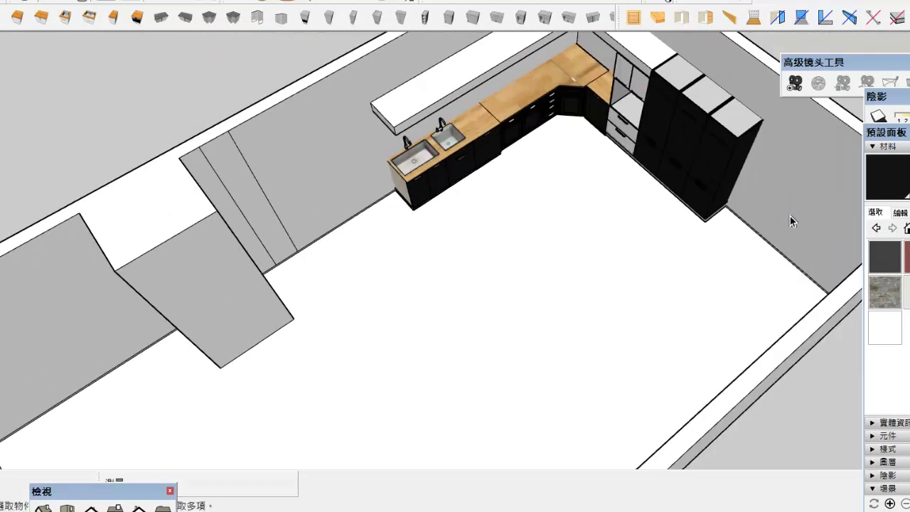
Step: Move and rotate the tall double cabinet into place beside the sink counter
{"action": "left_click_drag", "start_coordinate": [704, 164], "coordinate": [441, 263]}
{"action": "key", "text": "q"}
{"action": "scroll", "coordinate": [440, 263], "scroll_direction": "up", "scroll_amount": 3}
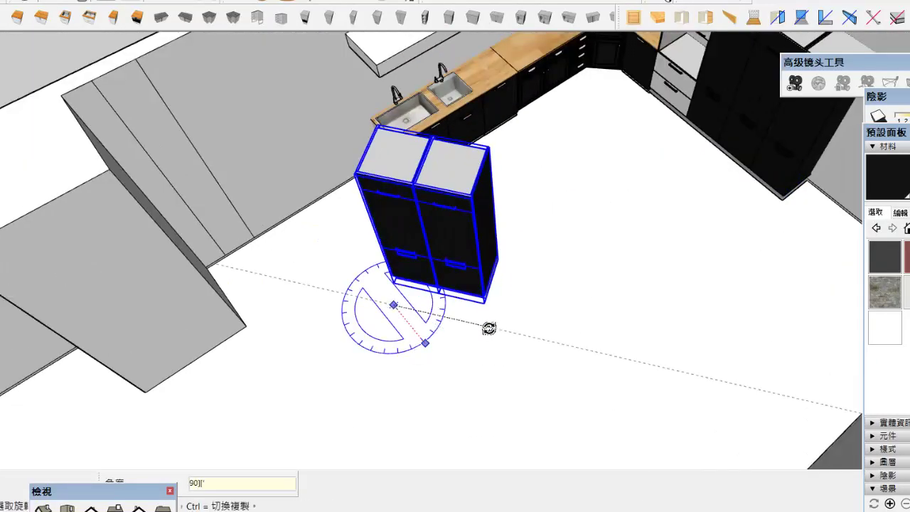
{"action": "scroll", "coordinate": [441, 263], "scroll_direction": "up", "scroll_amount": 4}
{"action": "key", "text": "m"}
{"action": "left_click", "coordinate": [477, 239]}
{"action": "scroll", "coordinate": [341, 306], "scroll_direction": "down", "scroll_amount": 3}
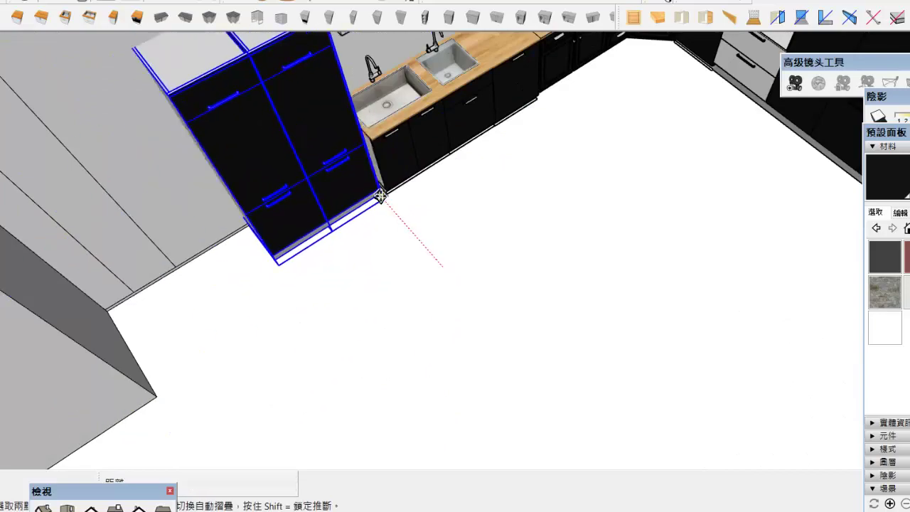
{"action": "scroll", "coordinate": [369, 199], "scroll_direction": "up", "scroll_amount": 4}
{"action": "left_click", "coordinate": [497, 230]}
{"action": "scroll", "coordinate": [152, 254], "scroll_direction": "down", "scroll_amount": 5}
{"action": "mouse_move", "coordinate": [152, 254]}
{"action": "middle_mouse_down"}
{"action": "mouse_move", "coordinate": [450, 260]}
{"action": "mouse_move", "coordinate": [357, 461]}
{"action": "middle_mouse_up"}
Step: Bring the Tall Oven cabinet in from its folder and position it beside the tall units
{"action": "left_click", "coordinate": [54, 462]}
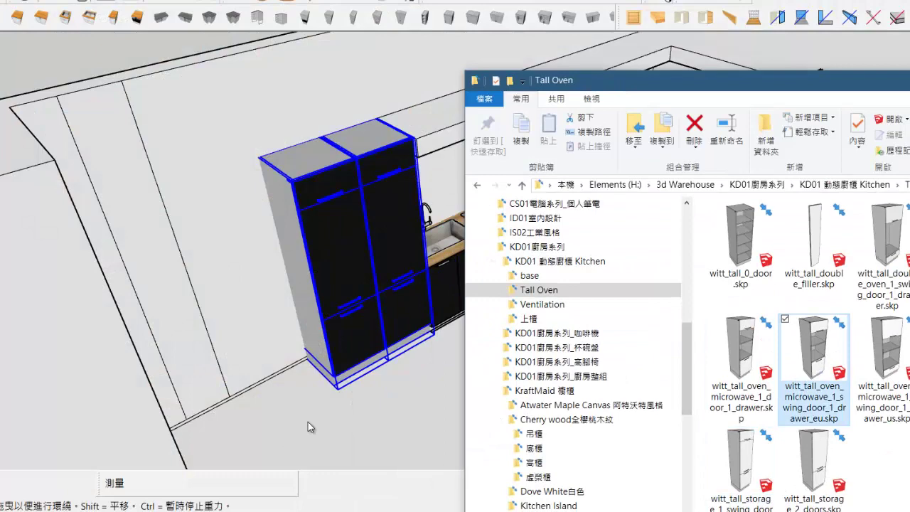
{"action": "left_click_drag", "start_coordinate": [308, 426], "coordinate": [313, 432]}
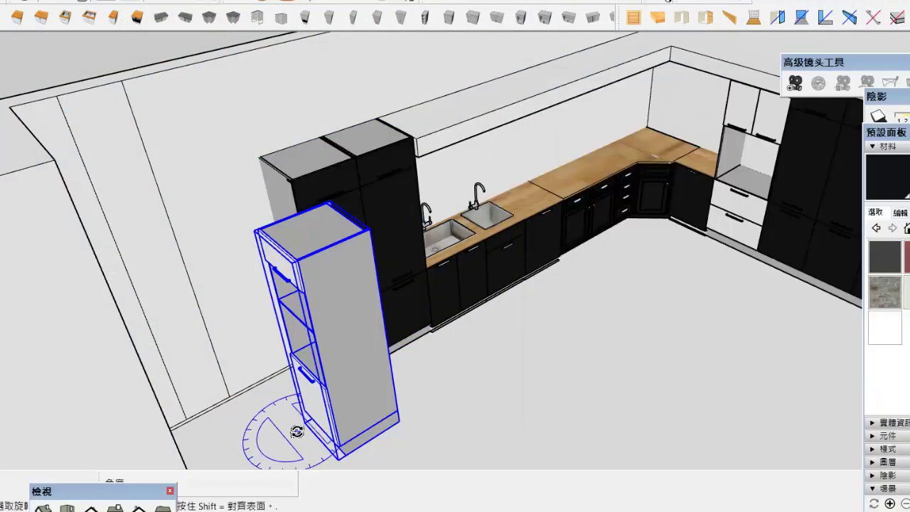
{"action": "scroll", "coordinate": [357, 396], "scroll_direction": "up", "scroll_amount": 2}
{"action": "scroll", "coordinate": [356, 396], "scroll_direction": "up", "scroll_amount": 3}
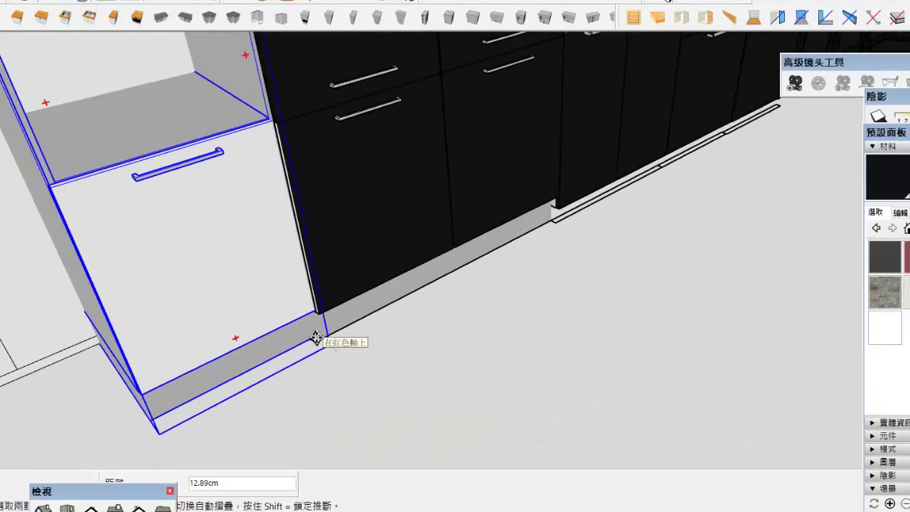
{"action": "left_click", "coordinate": [314, 337]}
{"action": "scroll", "coordinate": [315, 337], "scroll_direction": "down", "scroll_amount": 3}
{"action": "scroll", "coordinate": [306, 282], "scroll_direction": "up", "scroll_amount": 2}
{"action": "scroll", "coordinate": [304, 282], "scroll_direction": "up", "scroll_amount": 2}
{"action": "key", "text": "m"}
{"action": "left_click", "coordinate": [346, 334]}
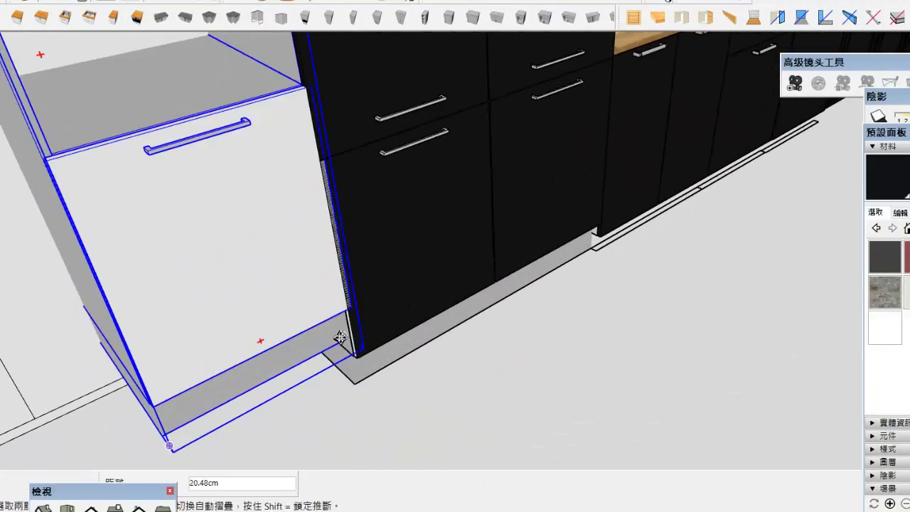
{"action": "scroll", "coordinate": [346, 335], "scroll_direction": "up", "scroll_amount": 2}
{"action": "scroll", "coordinate": [361, 409], "scroll_direction": "up", "scroll_amount": 2}
{"action": "scroll", "coordinate": [362, 409], "scroll_direction": "down", "scroll_amount": 3}
Step: Paint the oven cabinet's top drawer front black
{"action": "key", "text": "space"}
{"action": "double_click", "coordinate": [355, 228]}
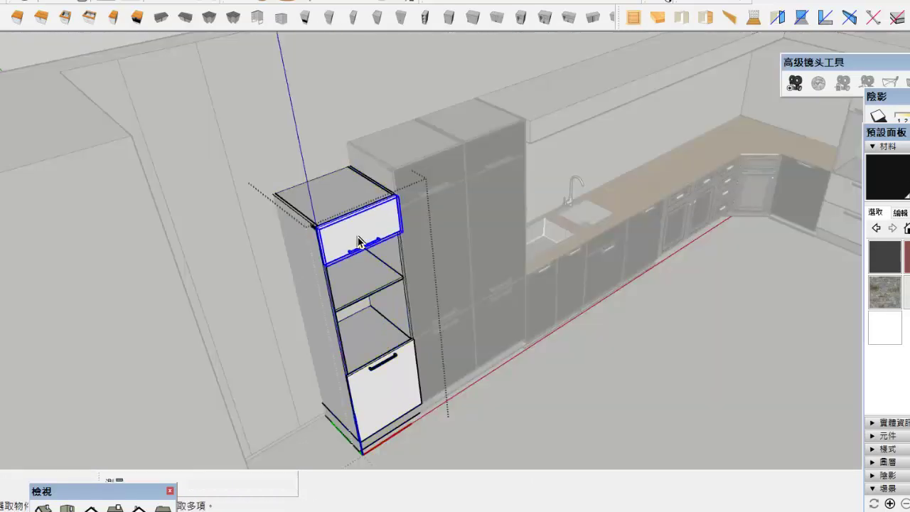
{"action": "scroll", "coordinate": [356, 228], "scroll_direction": "up", "scroll_amount": 2}
{"action": "double_click", "coordinate": [327, 239]}
{"action": "key", "text": "b"}
{"action": "left_click", "coordinate": [365, 240]}
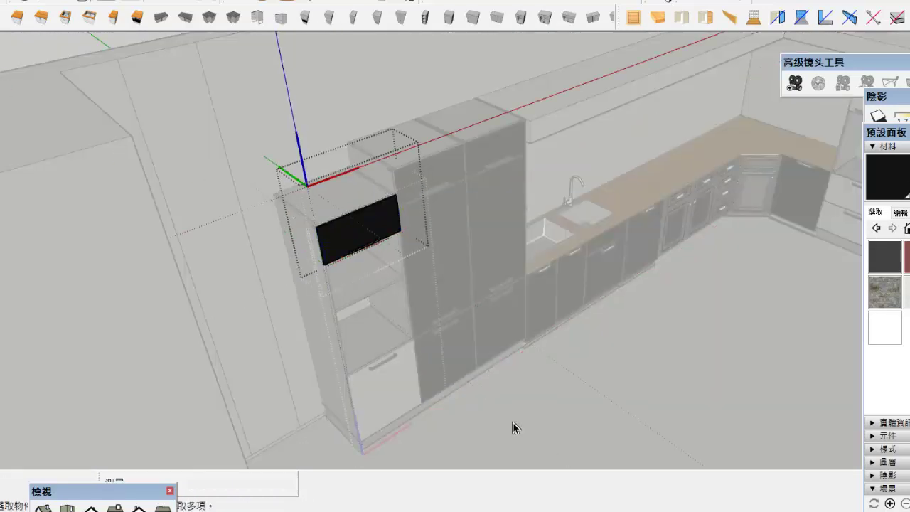
{"action": "key", "text": "space"}
{"action": "left_click", "coordinate": [513, 423]}
{"action": "scroll", "coordinate": [513, 423], "scroll_direction": "up", "scroll_amount": 2}
Step: Paint the left side panel, lower drawer front and top face black
{"action": "double_click", "coordinate": [284, 244]}
{"action": "key", "text": "b"}
{"action": "left_click", "coordinate": [299, 203]}
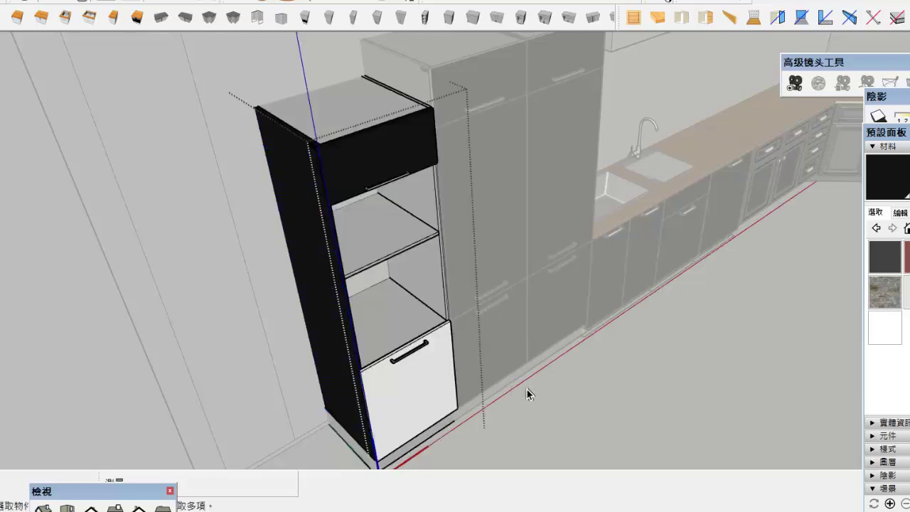
{"action": "double_click", "coordinate": [337, 373]}
{"action": "key", "text": "b"}
{"action": "left_click", "coordinate": [398, 383]}
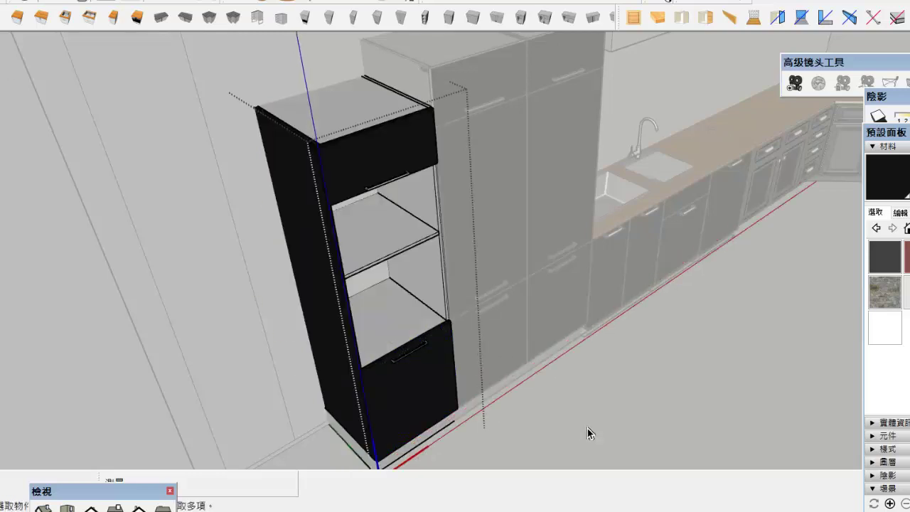
{"action": "scroll", "coordinate": [391, 330], "scroll_direction": "up", "scroll_amount": 3}
{"action": "scroll", "coordinate": [641, 469], "scroll_direction": "down", "scroll_amount": 3}
{"action": "double_click", "coordinate": [471, 253]}
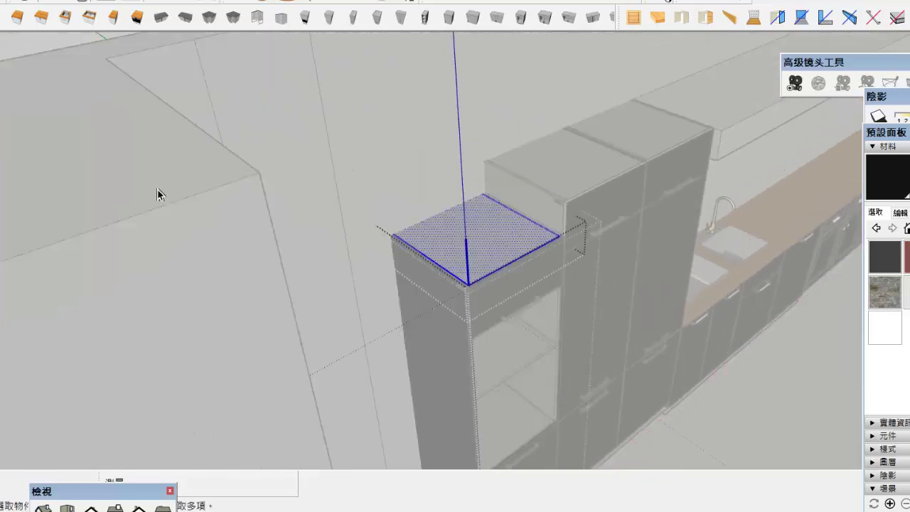
{"action": "key", "text": "b"}
{"action": "left_click", "coordinate": [471, 253]}
{"action": "scroll", "coordinate": [615, 379], "scroll_direction": "down", "scroll_amount": 2}
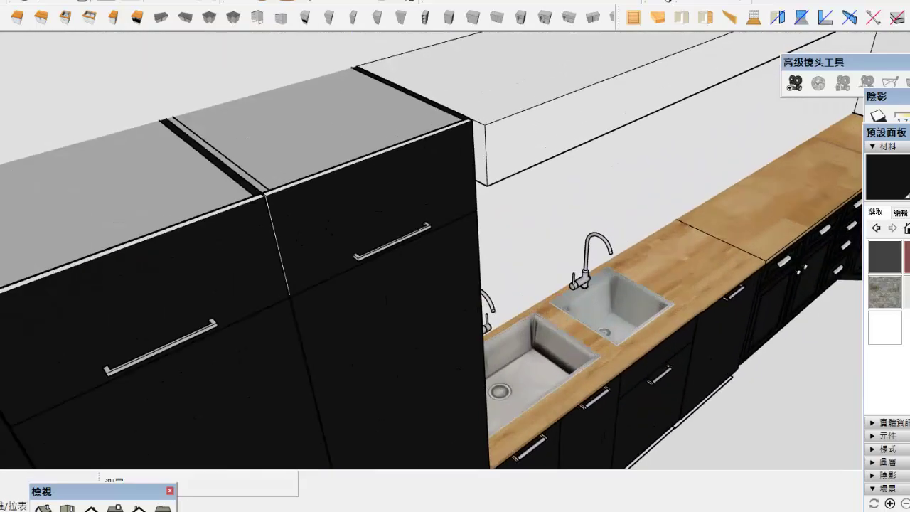
Step: Rotate the range hood 180 degrees above the sink run
{"action": "mouse_move", "coordinate": [264, 209]}
{"action": "left_mouse_down"}
{"action": "mouse_move", "coordinate": [386, 422]}
{"action": "mouse_move", "coordinate": [558, 166]}
{"action": "mouse_move", "coordinate": [689, 196]}
{"action": "left_mouse_up"}
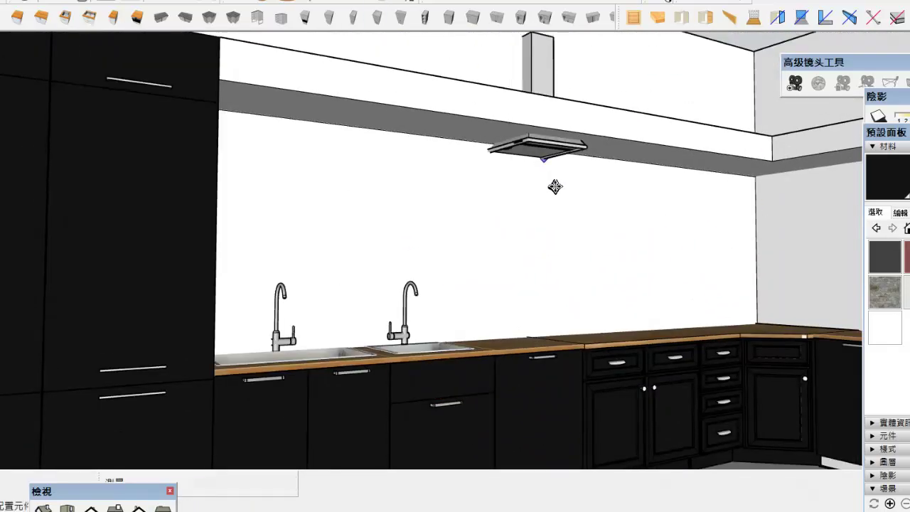
{"action": "scroll", "coordinate": [554, 186], "scroll_direction": "up", "scroll_amount": 5}
{"action": "key", "text": "q"}
{"action": "left_click", "coordinate": [566, 113]}
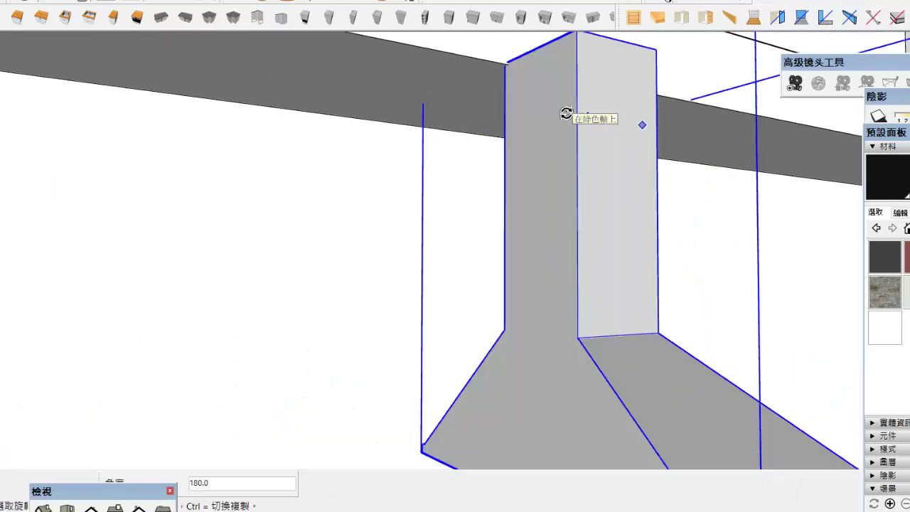
{"action": "scroll", "coordinate": [566, 114], "scroll_direction": "down", "scroll_amount": 5}
{"action": "middle_click_drag", "start_coordinate": [589, 309], "coordinate": [533, 215]}
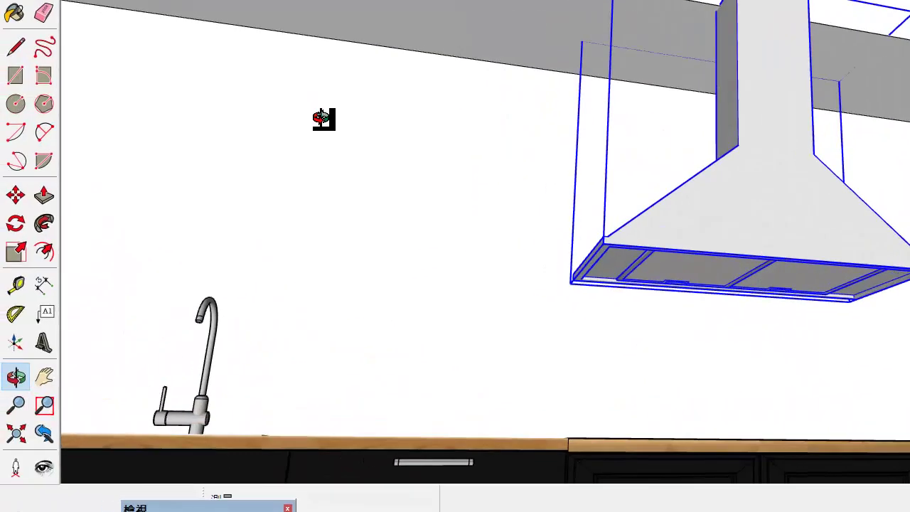
{"action": "left_click", "coordinate": [698, 53]}
{"action": "type", "text": "0"}
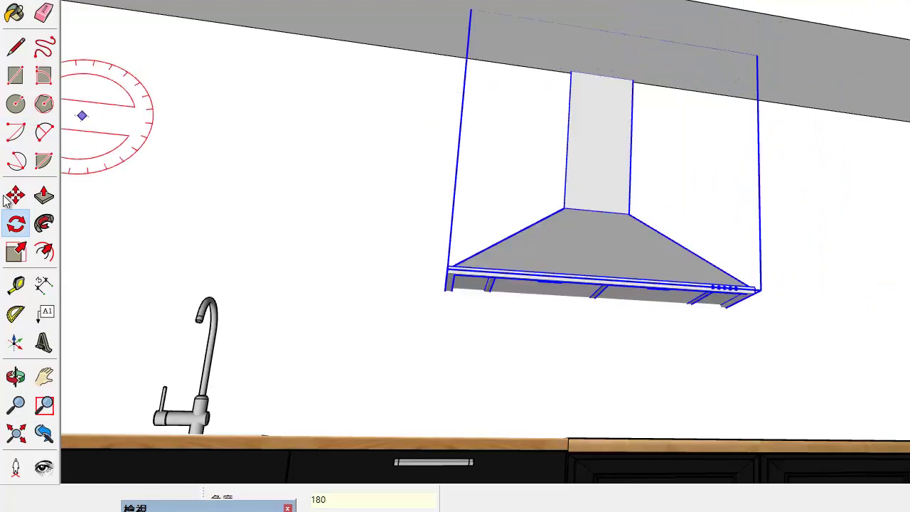
{"action": "key", "text": "Return"}
Step: Move the range hood up beneath the ceiling bulkhead
{"action": "key", "text": "m"}
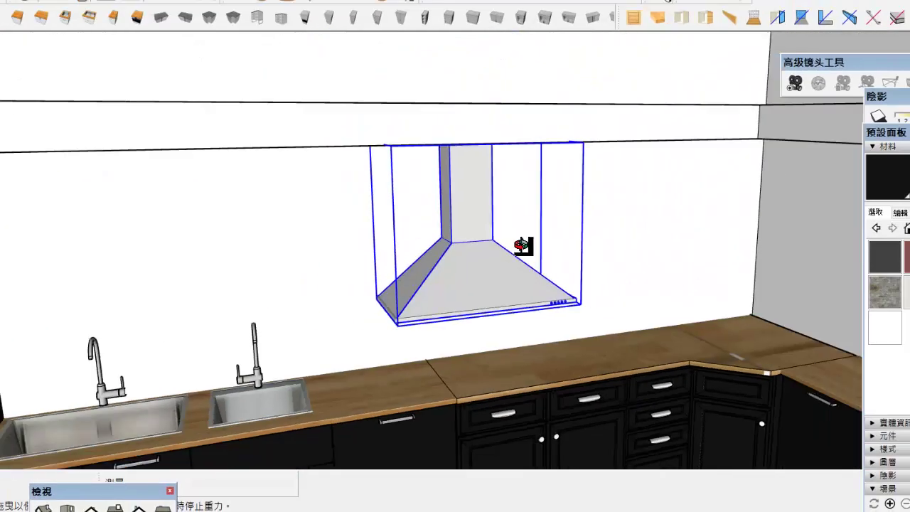
{"action": "left_click", "coordinate": [516, 153]}
{"action": "scroll", "coordinate": [532, 197], "scroll_direction": "down", "scroll_amount": 2}
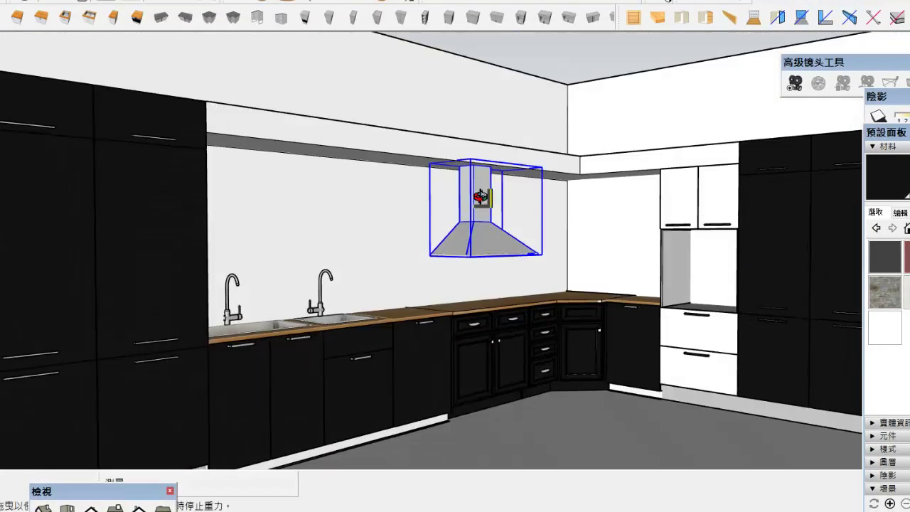
{"action": "scroll", "coordinate": [308, 122], "scroll_direction": "up", "scroll_amount": 3}
{"action": "scroll", "coordinate": [532, 150], "scroll_direction": "up", "scroll_amount": 2}
{"action": "scroll", "coordinate": [526, 248], "scroll_direction": "up", "scroll_amount": 2}
{"action": "scroll", "coordinate": [102, 284], "scroll_direction": "down", "scroll_amount": 3}
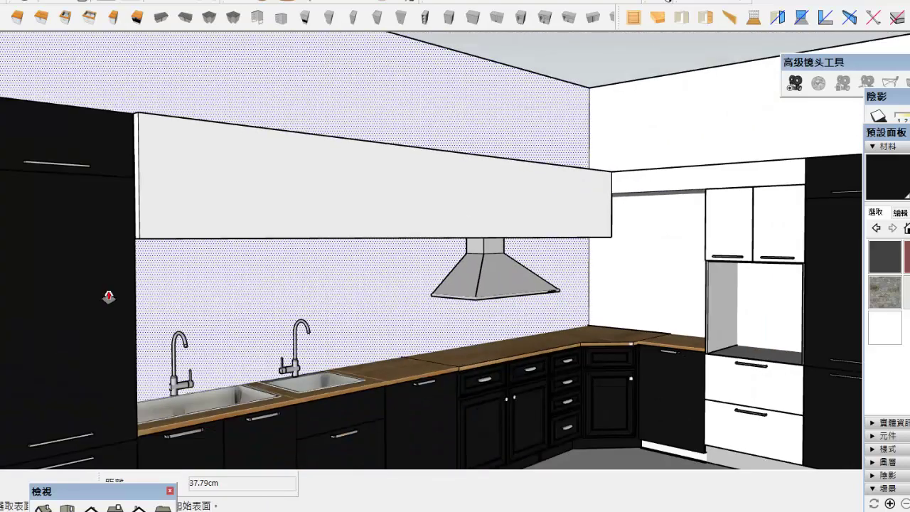
{"action": "scroll", "coordinate": [624, 189], "scroll_direction": "up", "scroll_amount": 3}
{"action": "scroll", "coordinate": [570, 197], "scroll_direction": "up", "scroll_amount": 3}
{"action": "scroll", "coordinate": [129, 350], "scroll_direction": "down", "scroll_amount": 2}
{"action": "scroll", "coordinate": [481, 250], "scroll_direction": "down", "scroll_amount": 3}
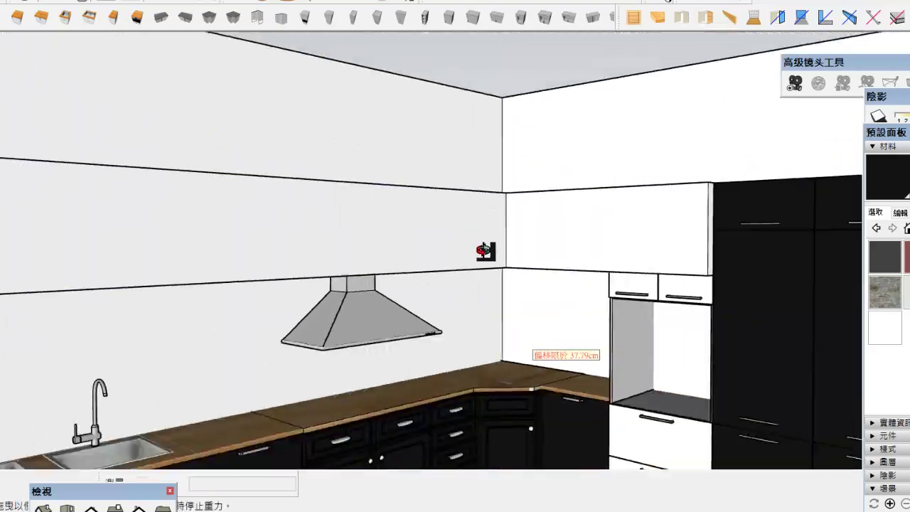
{"action": "scroll", "coordinate": [258, 250], "scroll_direction": "down", "scroll_amount": 2}
{"action": "scroll", "coordinate": [258, 284], "scroll_direction": "up", "scroll_amount": 3}
{"action": "scroll", "coordinate": [566, 371], "scroll_direction": "down", "scroll_amount": 3}
{"action": "scroll", "coordinate": [566, 371], "scroll_direction": "up", "scroll_amount": 3}
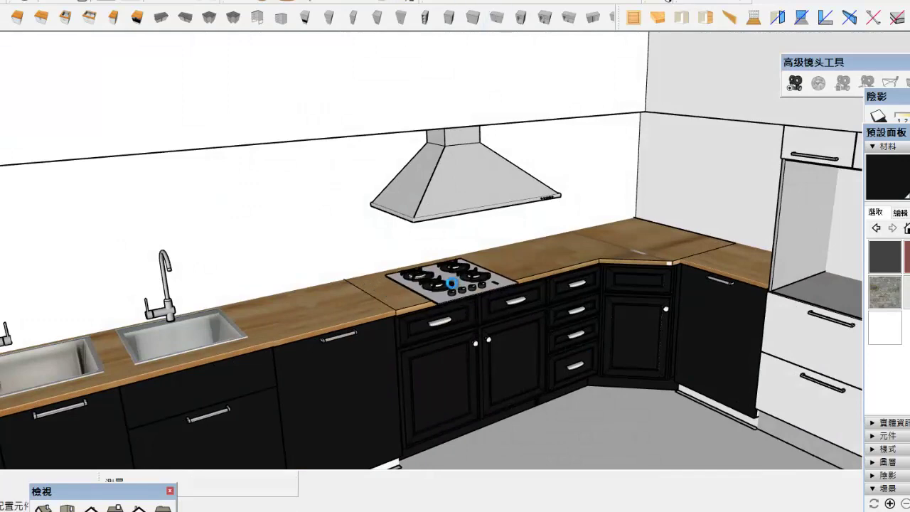
Step: Rotate the cooktop 90° and set it flat on the counter
{"action": "left_click", "coordinate": [451, 283]}
{"action": "scroll", "coordinate": [451, 283], "scroll_direction": "up", "scroll_amount": 3}
{"action": "key", "text": "q"}
{"action": "left_click", "coordinate": [362, 284]}
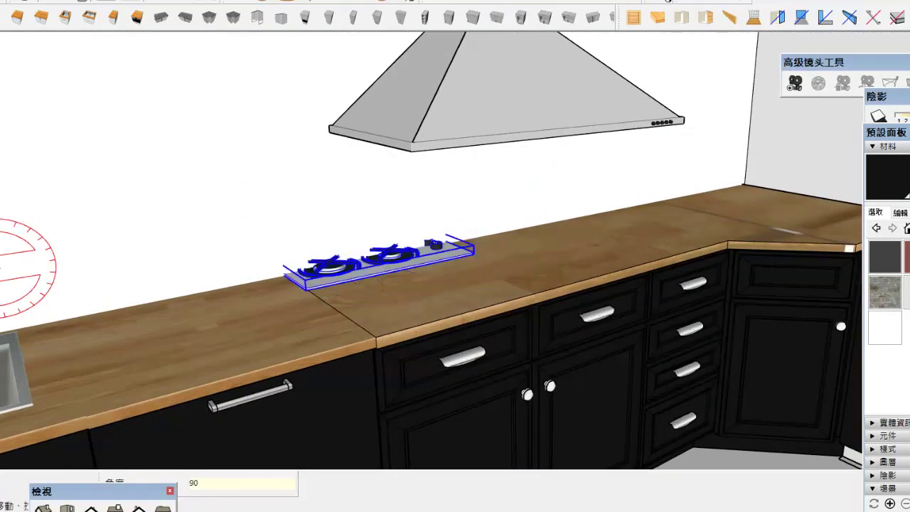
{"action": "left_click", "coordinate": [476, 295]}
Step: Clear the selection and place a fruit bowl on the counter left of the cooktop
{"action": "scroll", "coordinate": [477, 294], "scroll_direction": "up", "scroll_amount": 3}
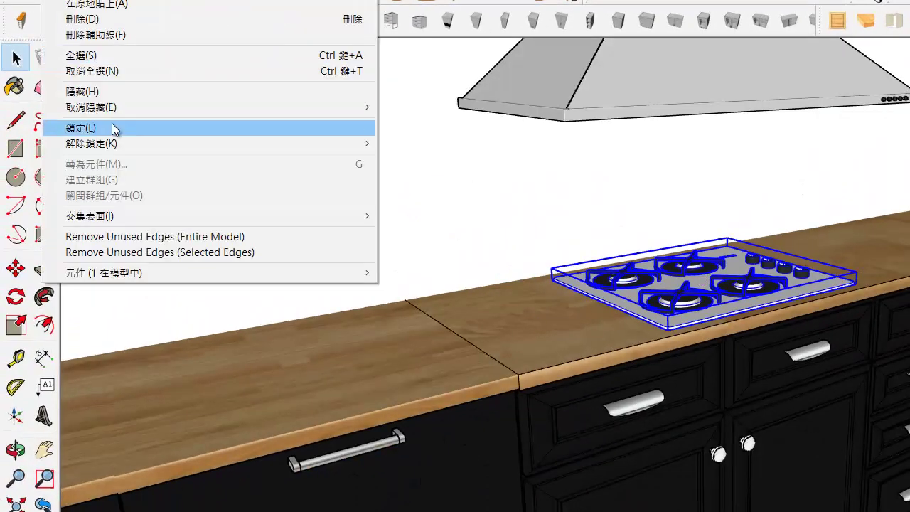
{"action": "left_click", "coordinate": [112, 123]}
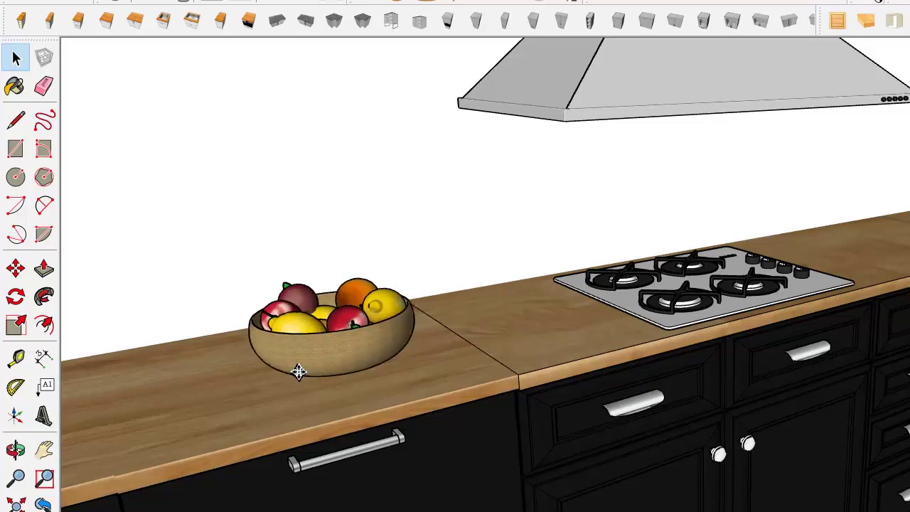
{"action": "left_click", "coordinate": [288, 382]}
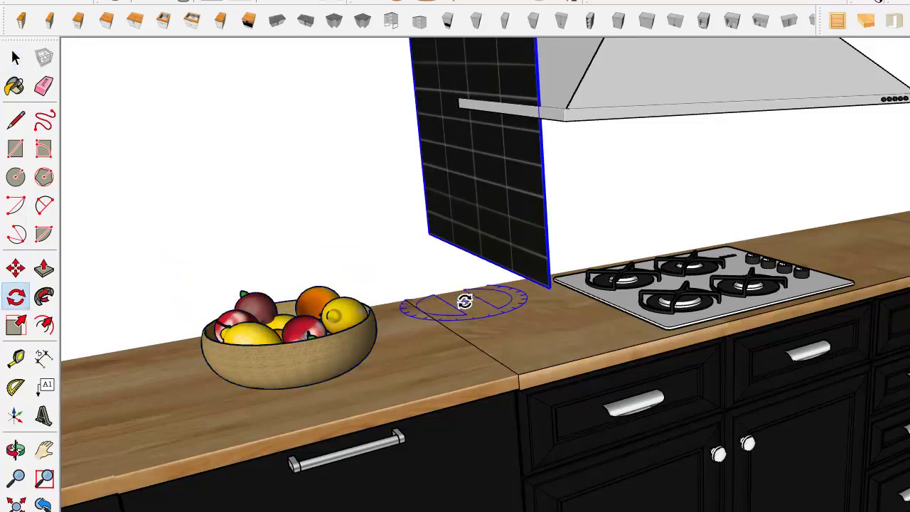
Step: Move the black tile panel onto the wall behind the left sink
{"action": "scroll", "coordinate": [248, 217], "scroll_direction": "up", "scroll_amount": 3}
{"action": "key", "text": "m"}
{"action": "scroll", "coordinate": [372, 209], "scroll_direction": "up", "scroll_amount": 2}
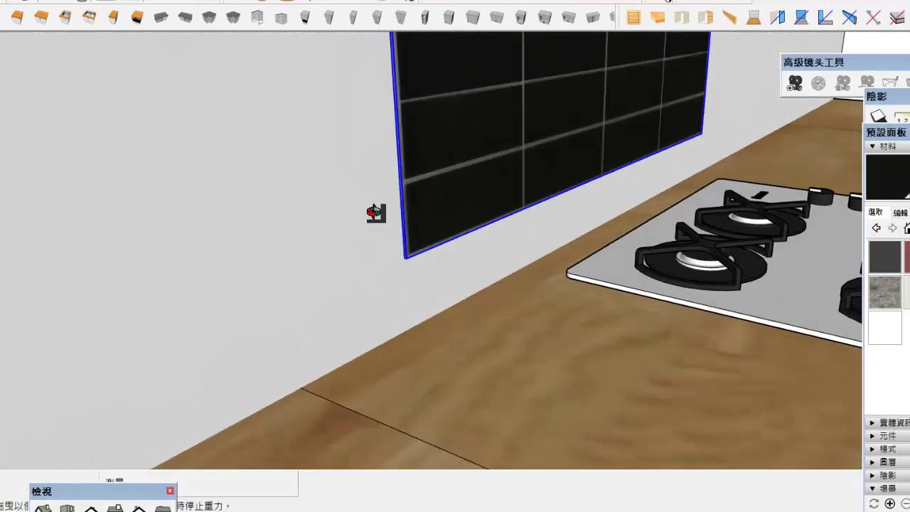
{"action": "scroll", "coordinate": [342, 446], "scroll_direction": "up", "scroll_amount": 3}
{"action": "scroll", "coordinate": [342, 446], "scroll_direction": "down", "scroll_amount": 5}
{"action": "middle_click_drag", "start_coordinate": [28, 337], "coordinate": [713, 265]}
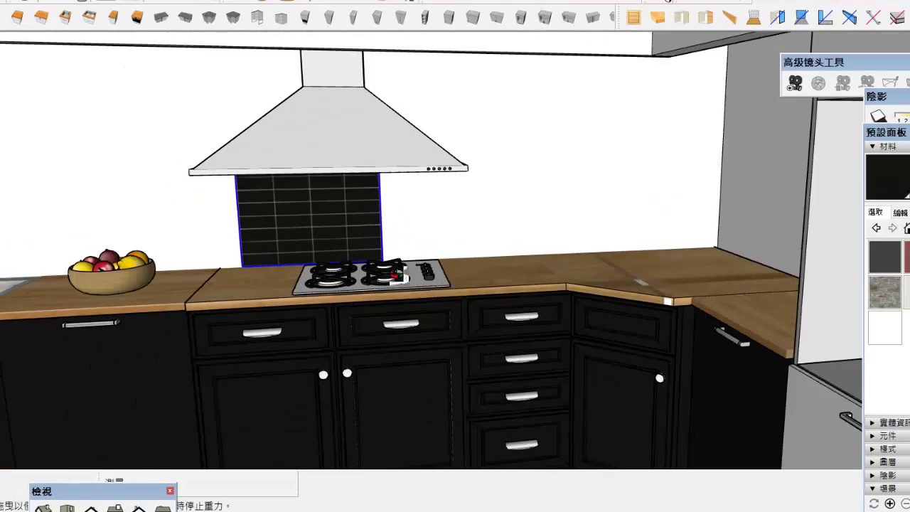
{"action": "left_click_drag", "start_coordinate": [713, 266], "coordinate": [378, 265]}
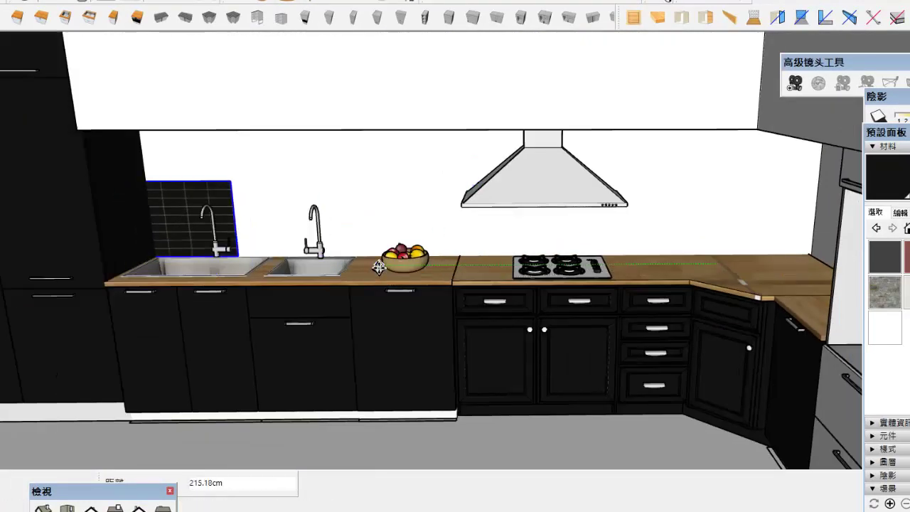
Step: Scale the tile panel to span the whole counter behind the sinks and cooktop
{"action": "scroll", "coordinate": [245, 225], "scroll_direction": "up", "scroll_amount": 2}
{"action": "scroll", "coordinate": [394, 203], "scroll_direction": "down", "scroll_amount": 3}
{"action": "left_click_drag", "start_coordinate": [393, 203], "coordinate": [649, 203]}
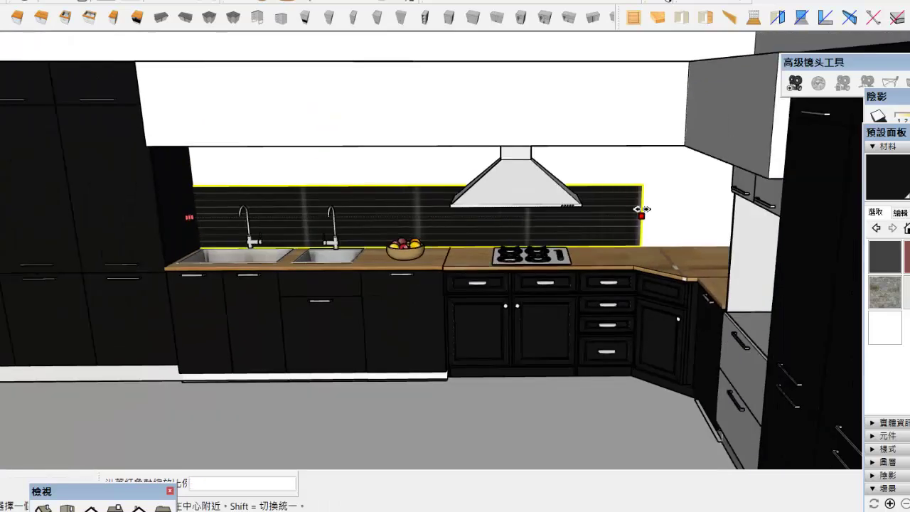
{"action": "scroll", "coordinate": [564, 221], "scroll_direction": "up", "scroll_amount": 3}
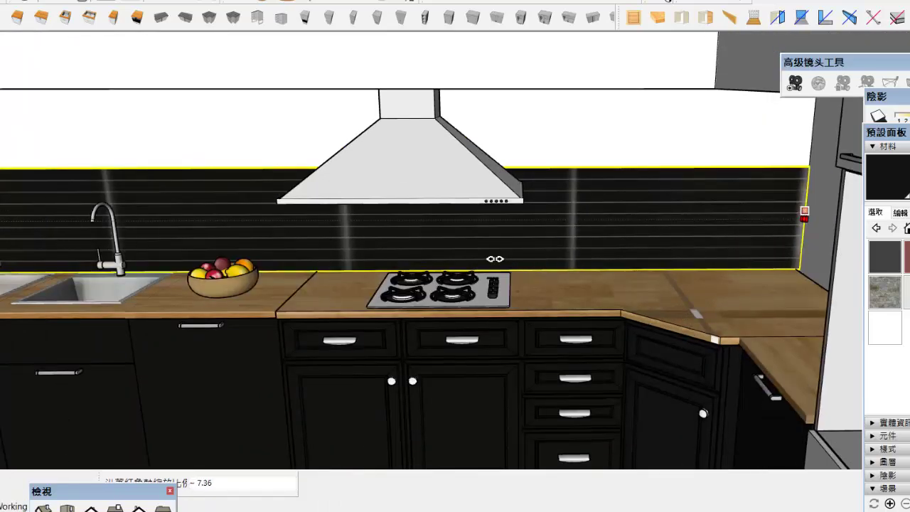
{"action": "scroll", "coordinate": [720, 254], "scroll_direction": "up", "scroll_amount": 2}
{"action": "scroll", "coordinate": [654, 235], "scroll_direction": "up", "scroll_amount": 2}
{"action": "scroll", "coordinate": [675, 249], "scroll_direction": "up", "scroll_amount": 2}
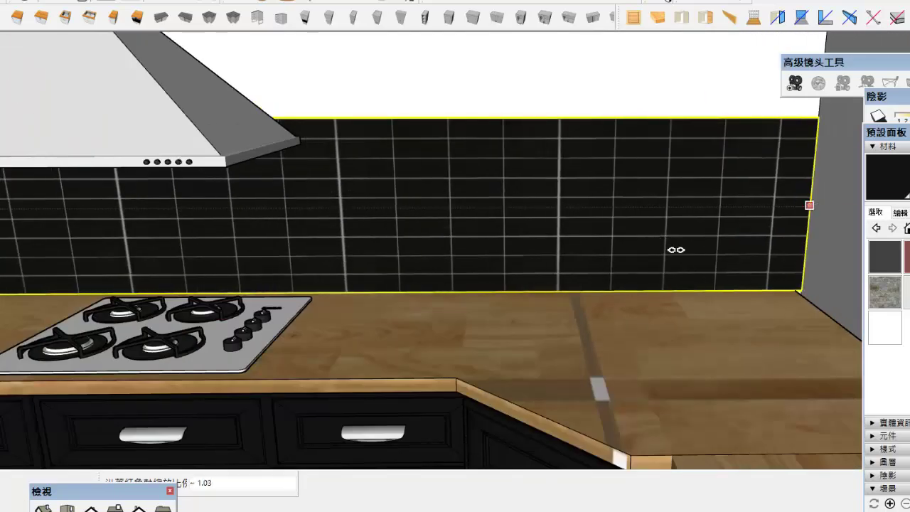
{"action": "left_click", "coordinate": [382, 248]}
{"action": "scroll", "coordinate": [383, 249], "scroll_direction": "down", "scroll_amount": 3}
{"action": "scroll", "coordinate": [382, 248], "scroll_direction": "down", "scroll_amount": 2}
{"action": "middle_click_drag", "start_coordinate": [426, 213], "coordinate": [527, 136]}
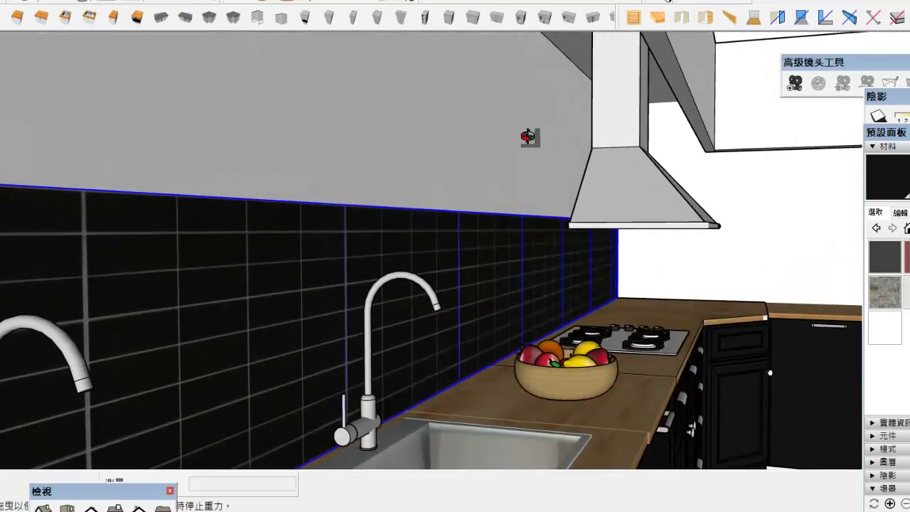
{"action": "scroll", "coordinate": [527, 136], "scroll_direction": "down", "scroll_amount": 4}
{"action": "scroll", "coordinate": [553, 371], "scroll_direction": "up", "scroll_amount": 3}
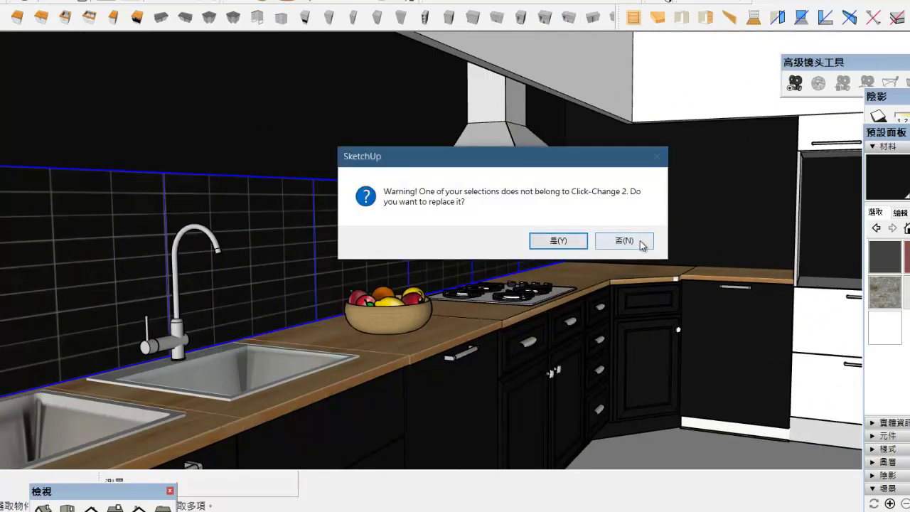
Step: Decline the Click-Change replace prompt and put a bottle beside the fruit bowl
{"action": "left_click", "coordinate": [639, 241]}
{"action": "left_click", "coordinate": [24, 63]}
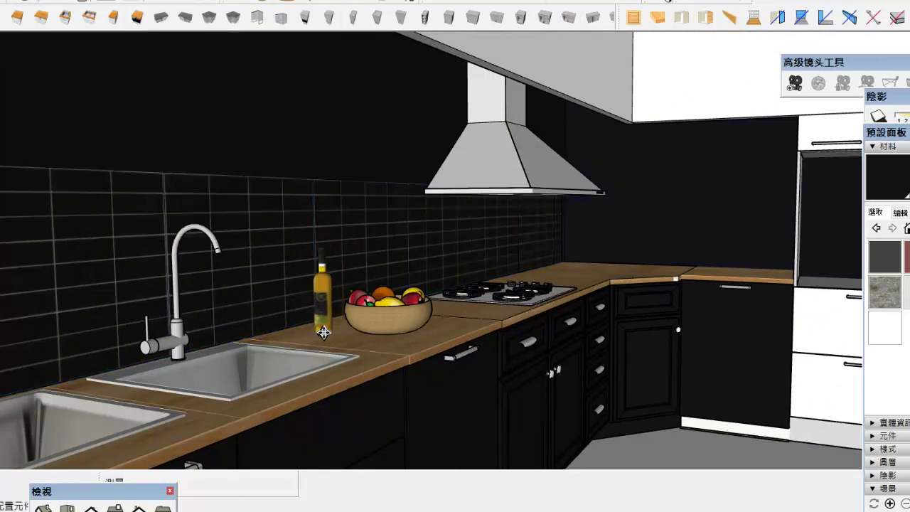
{"action": "scroll", "coordinate": [421, 227], "scroll_direction": "down", "scroll_amount": 2}
{"action": "scroll", "coordinate": [421, 228], "scroll_direction": "up", "scroll_amount": 3}
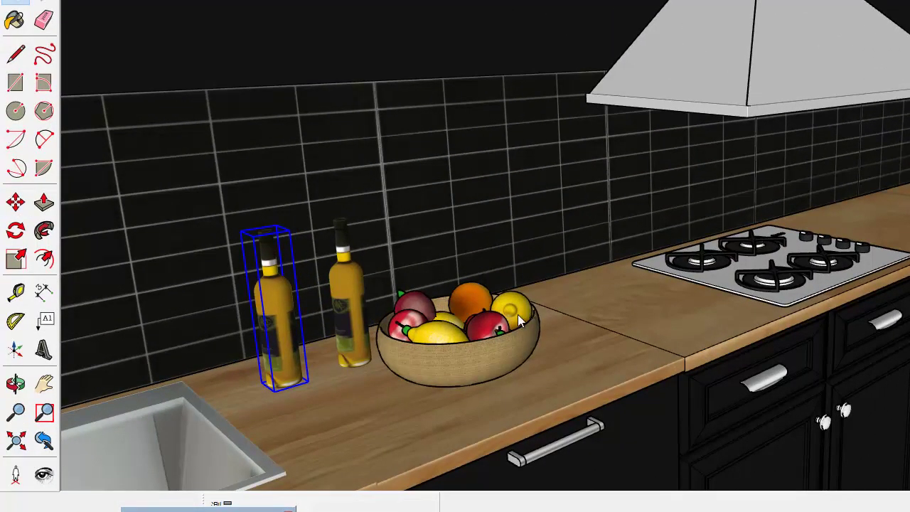
Step: Cycle the decor model into a blue vase with orange flowers
{"action": "key", "text": "ctrl+z"}
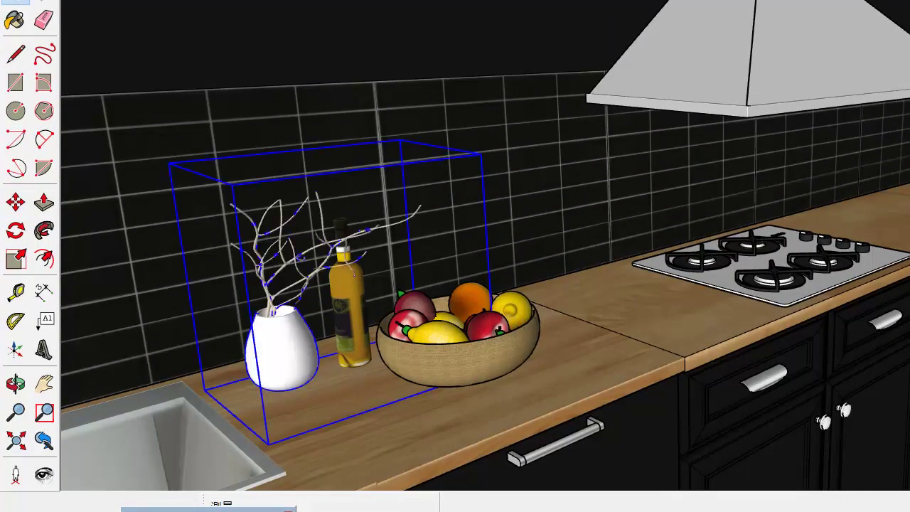
{"action": "key", "text": "ctrl+z"}
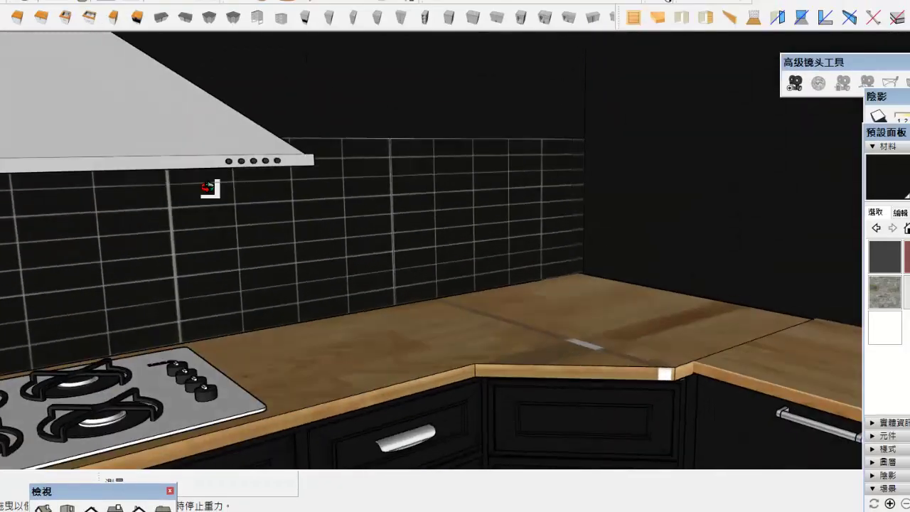
{"action": "middle_click_drag", "start_coordinate": [209, 188], "coordinate": [462, 227]}
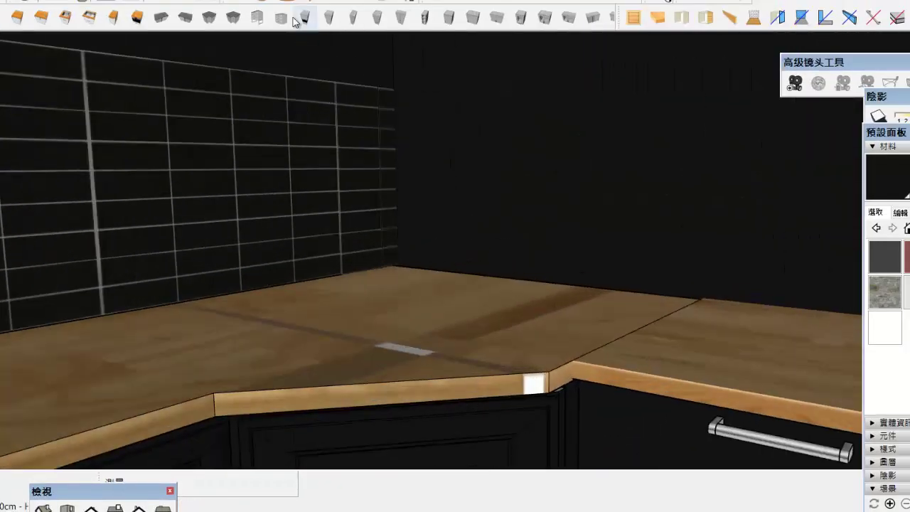
Step: Paste a copy of the tile panel on the side wall and stretch it to the tall oven
{"action": "key", "text": "ctrl+v"}
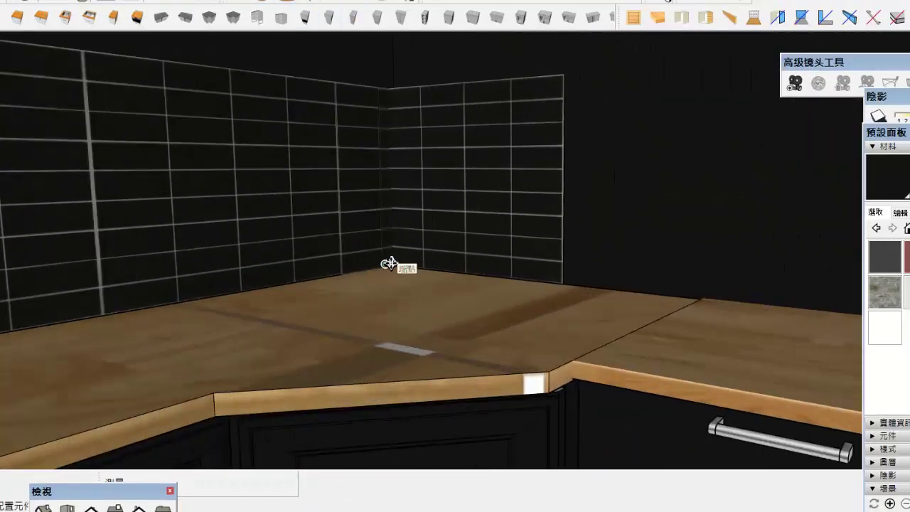
{"action": "left_click_drag", "start_coordinate": [653, 191], "coordinate": [498, 257]}
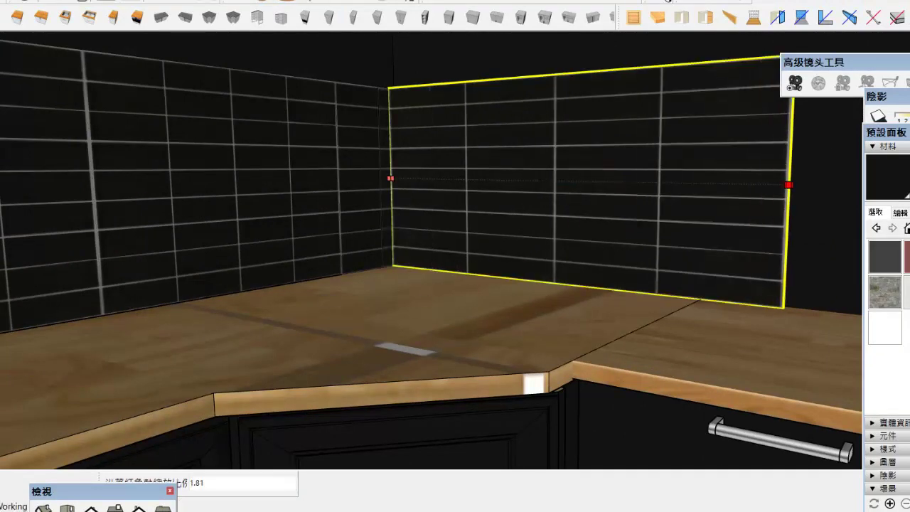
{"action": "left_click", "coordinate": [424, 292]}
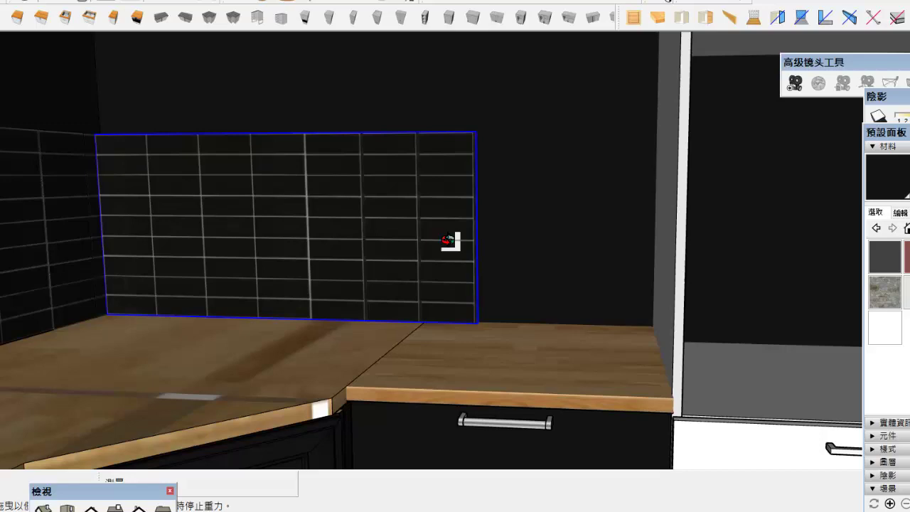
{"action": "left_click_drag", "start_coordinate": [446, 240], "coordinate": [516, 240]}
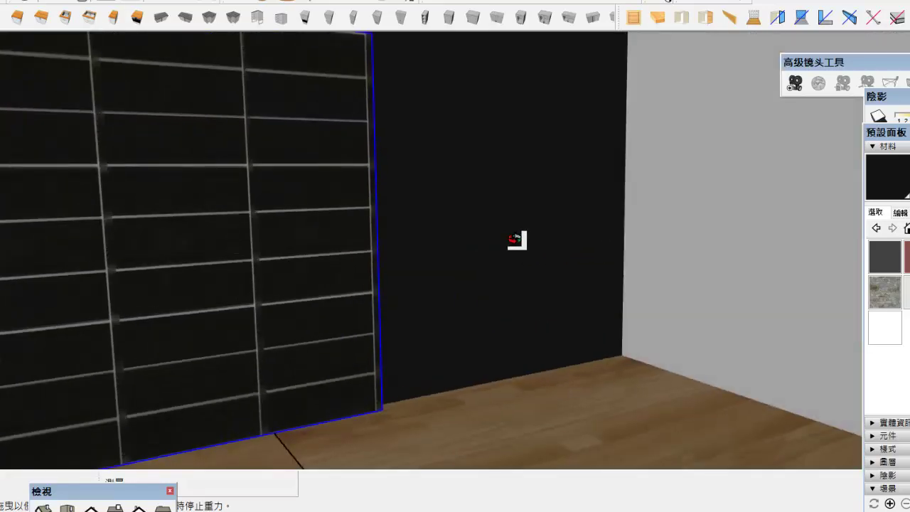
{"action": "left_click_drag", "start_coordinate": [368, 229], "coordinate": [643, 206]}
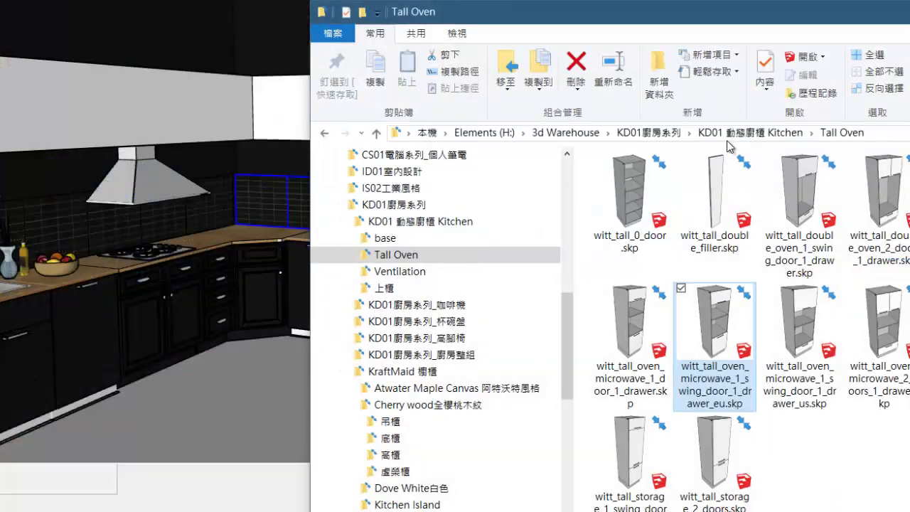
Step: Drag the 中島_02.skp island with bar stools from the KD01廚房系列 folder into the room
{"action": "left_click", "coordinate": [648, 132]}
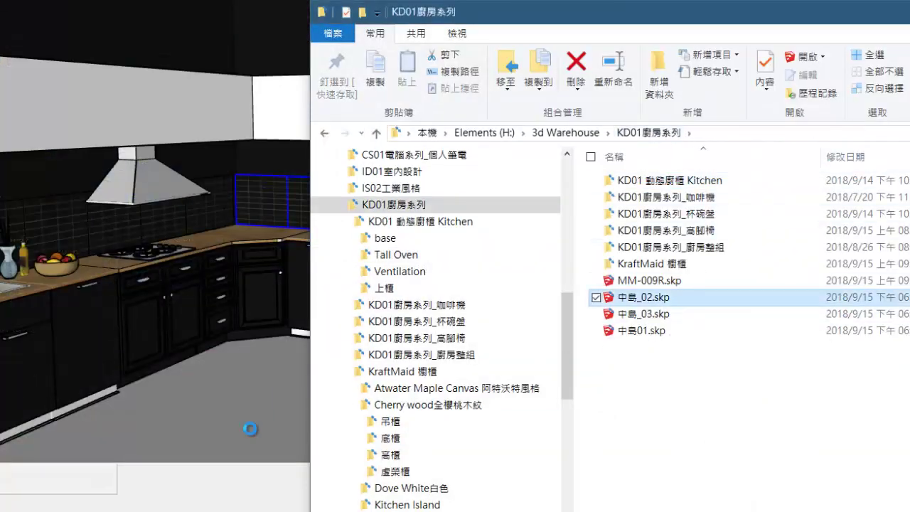
{"action": "left_click_drag", "start_coordinate": [651, 304], "coordinate": [243, 431]}
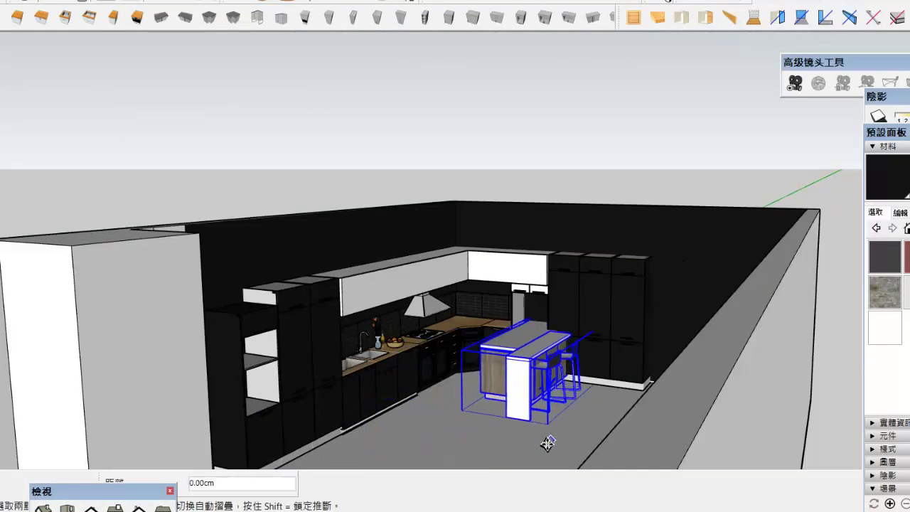
{"action": "scroll", "coordinate": [544, 441], "scroll_direction": "up", "scroll_amount": 3}
{"action": "scroll", "coordinate": [585, 440], "scroll_direction": "up", "scroll_amount": 3}
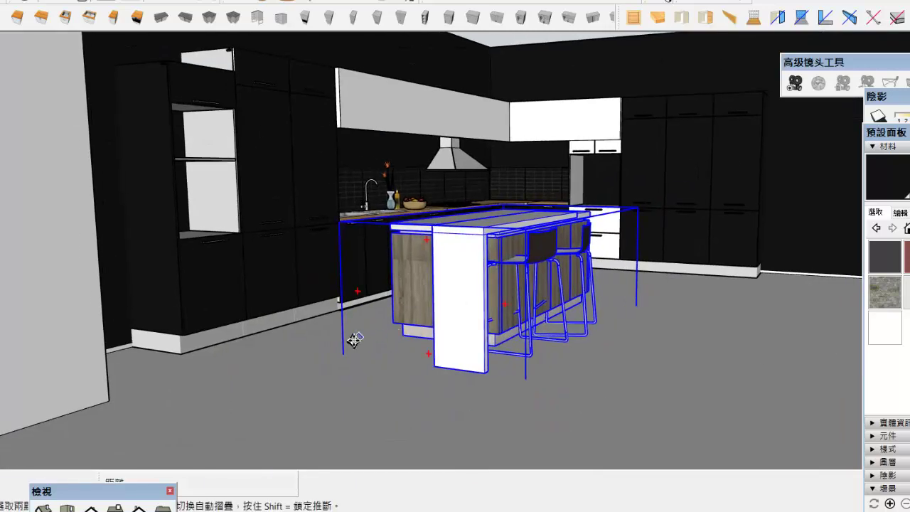
Step: Recess the window rectangle 20 cm into the wall
{"action": "middle_click_drag", "start_coordinate": [445, 207], "coordinate": [399, 292]}
{"action": "scroll", "coordinate": [400, 292], "scroll_direction": "up", "scroll_amount": 5}
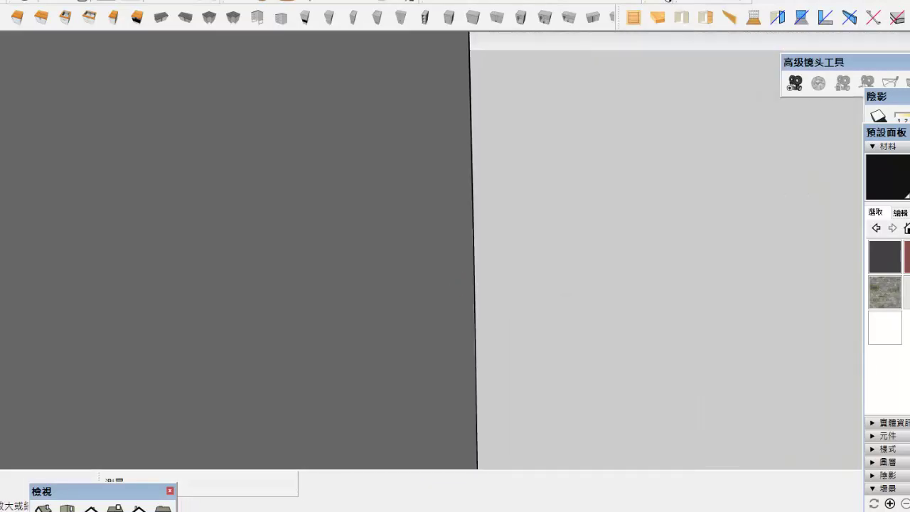
{"action": "scroll", "coordinate": [170, 164], "scroll_direction": "down", "scroll_amount": 5}
{"action": "scroll", "coordinate": [261, 252], "scroll_direction": "up", "scroll_amount": 3}
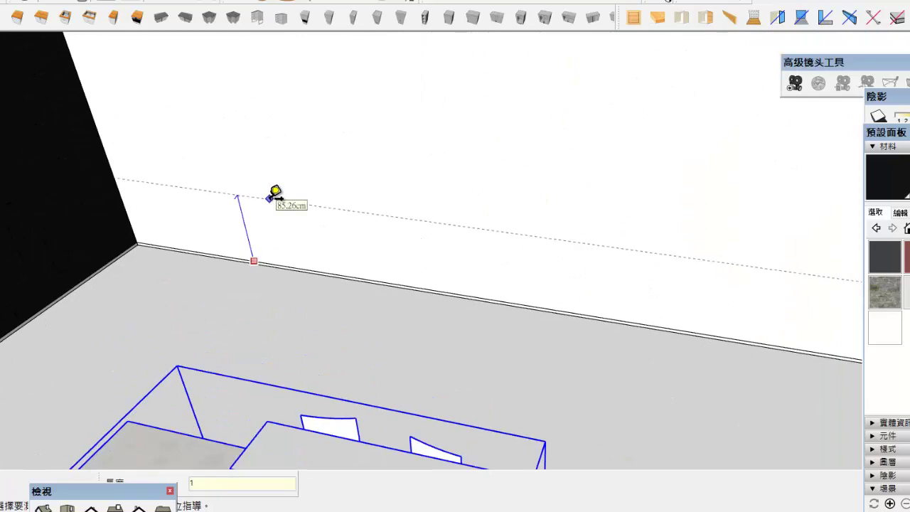
{"action": "scroll", "coordinate": [263, 70], "scroll_direction": "down", "scroll_amount": 2}
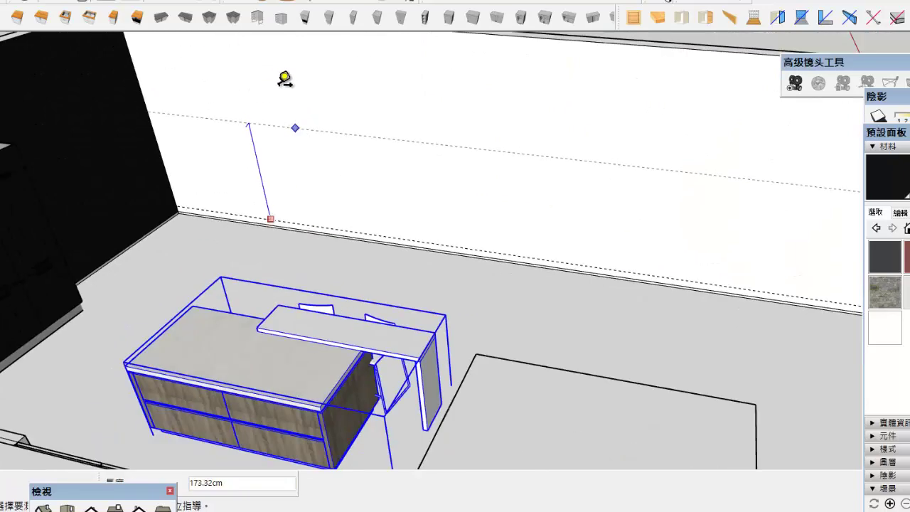
{"action": "left_click", "coordinate": [481, 248]}
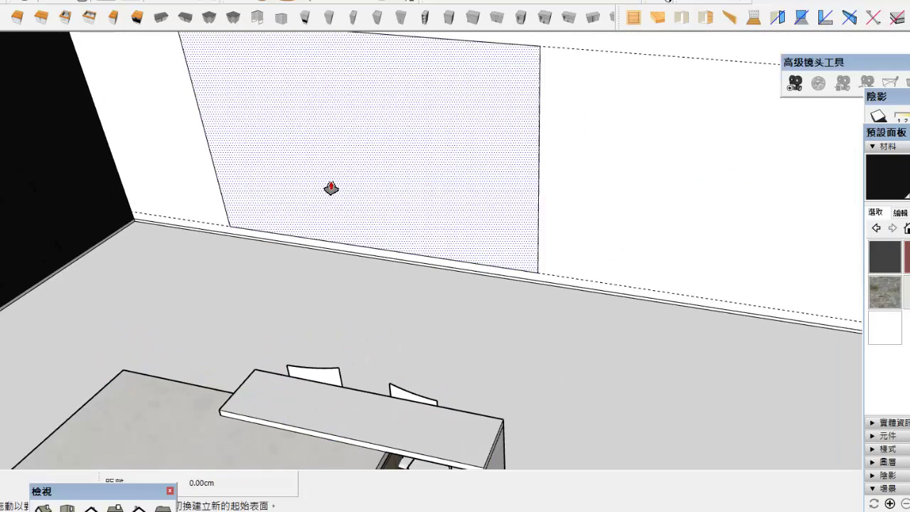
Step: Close the wall opening into a face and fill it with a black grid window
{"action": "scroll", "coordinate": [212, 293], "scroll_direction": "up", "scroll_amount": 3}
{"action": "scroll", "coordinate": [443, 234], "scroll_direction": "up", "scroll_amount": 2}
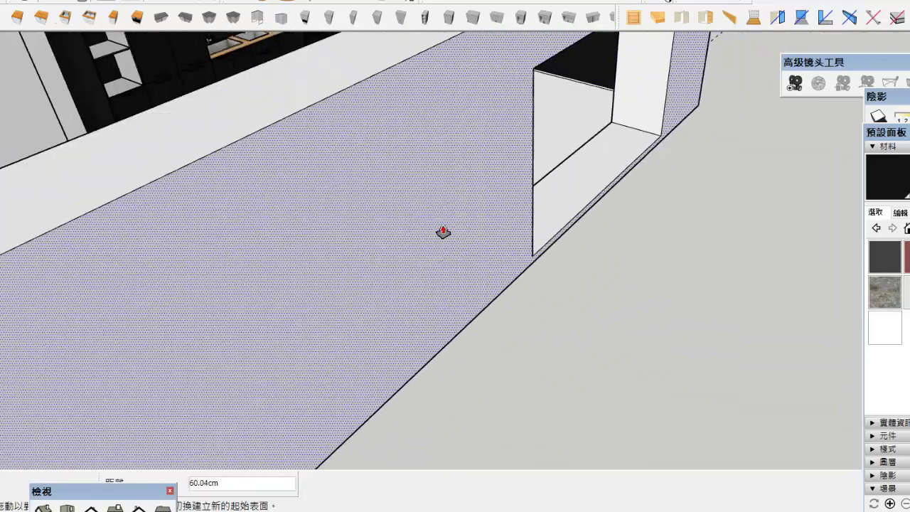
{"action": "scroll", "coordinate": [682, 282], "scroll_direction": "down", "scroll_amount": 4}
{"action": "scroll", "coordinate": [432, 145], "scroll_direction": "up", "scroll_amount": 1}
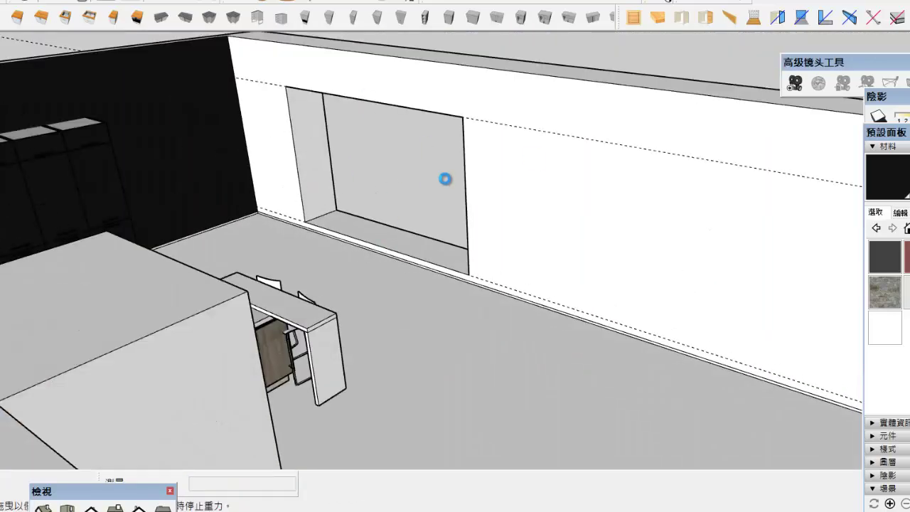
{"action": "scroll", "coordinate": [445, 178], "scroll_direction": "down", "scroll_amount": 6}
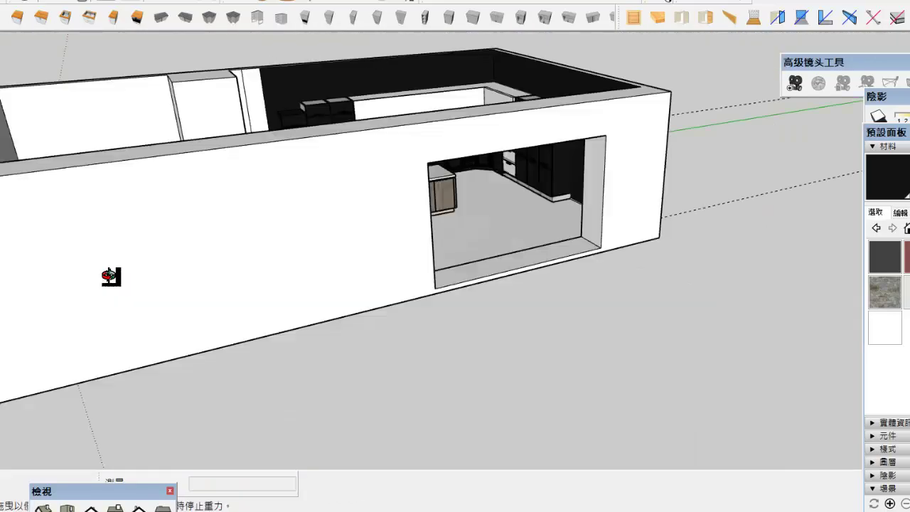
{"action": "left_click", "coordinate": [608, 257]}
{"action": "left_click", "coordinate": [521, 272]}
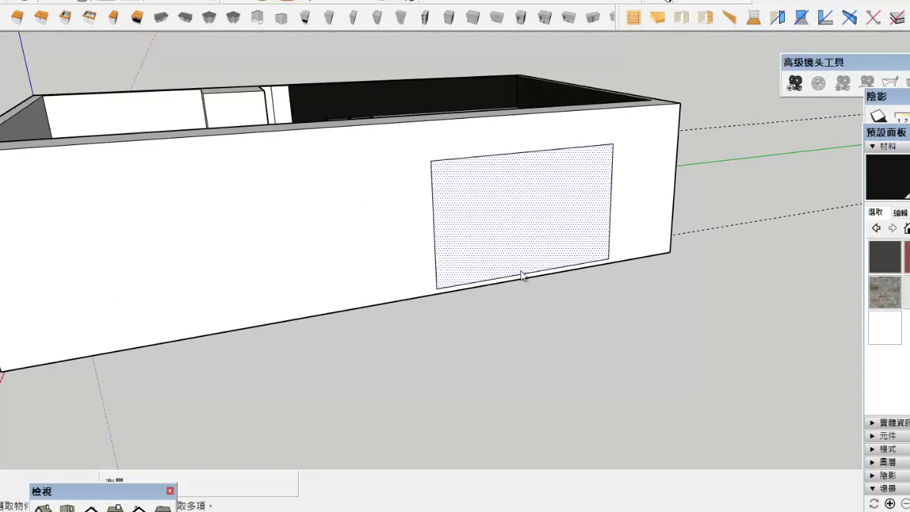
{"action": "left_click", "coordinate": [521, 262]}
Step: Draw a 282.16 × 240 rectangle beside it and fit a second grid window
{"action": "scroll", "coordinate": [344, 267], "scroll_direction": "down", "scroll_amount": 3}
{"action": "key", "text": "t"}
{"action": "scroll", "coordinate": [465, 268], "scroll_direction": "up", "scroll_amount": 1}
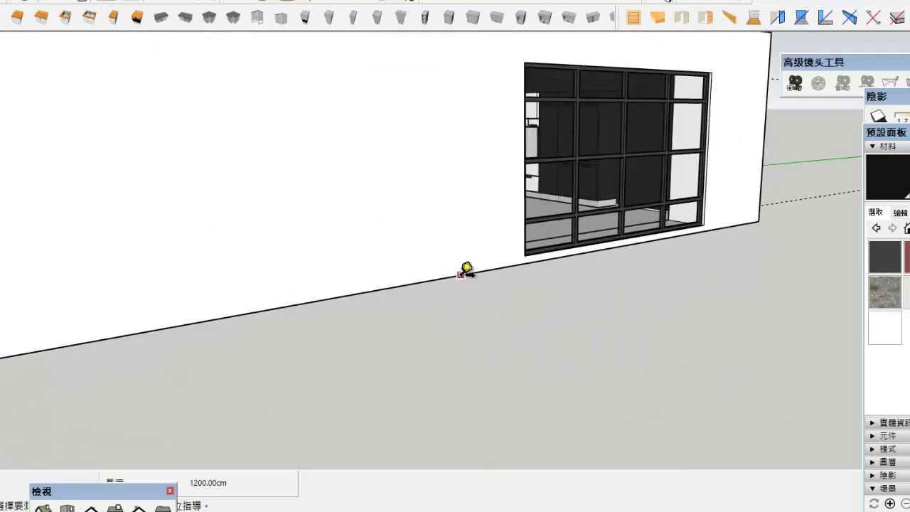
{"action": "scroll", "coordinate": [458, 205], "scroll_direction": "down", "scroll_amount": 1}
{"action": "key", "text": "r"}
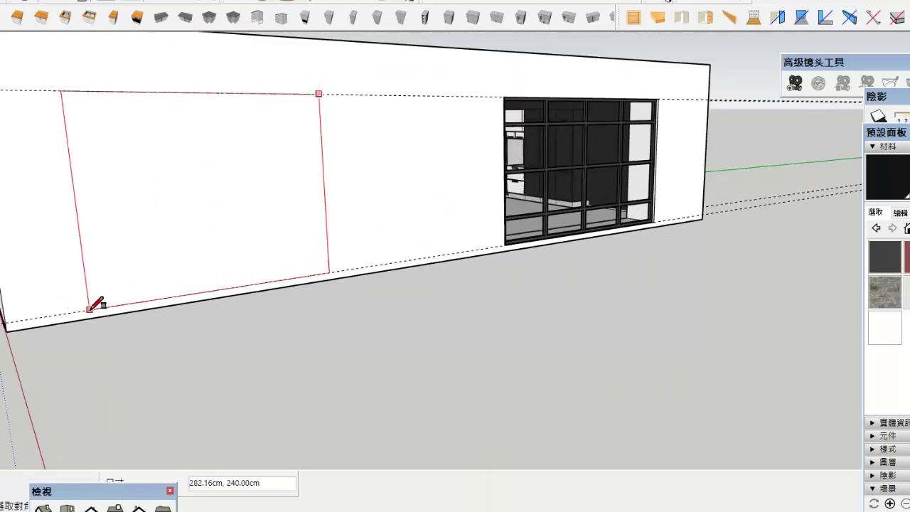
{"action": "left_click", "coordinate": [89, 309]}
{"action": "scroll", "coordinate": [137, 291], "scroll_direction": "up", "scroll_amount": 1}
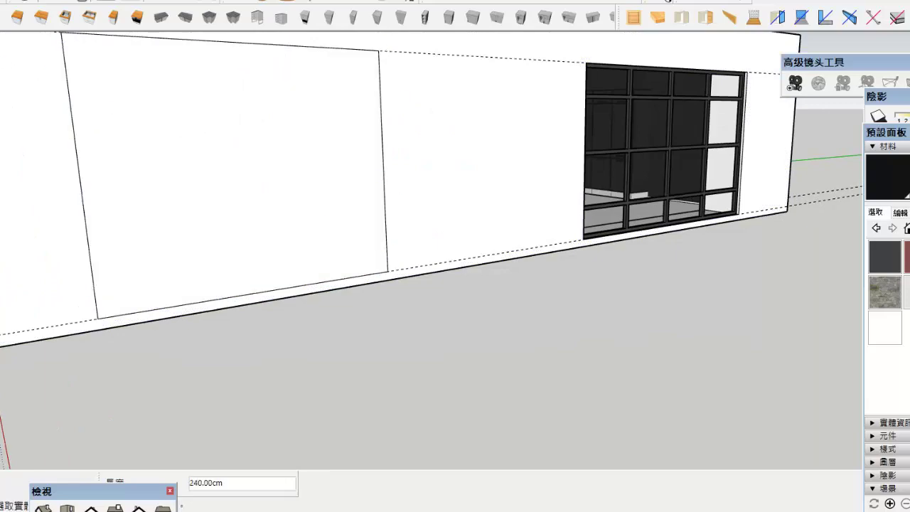
{"action": "left_click", "coordinate": [455, 308]}
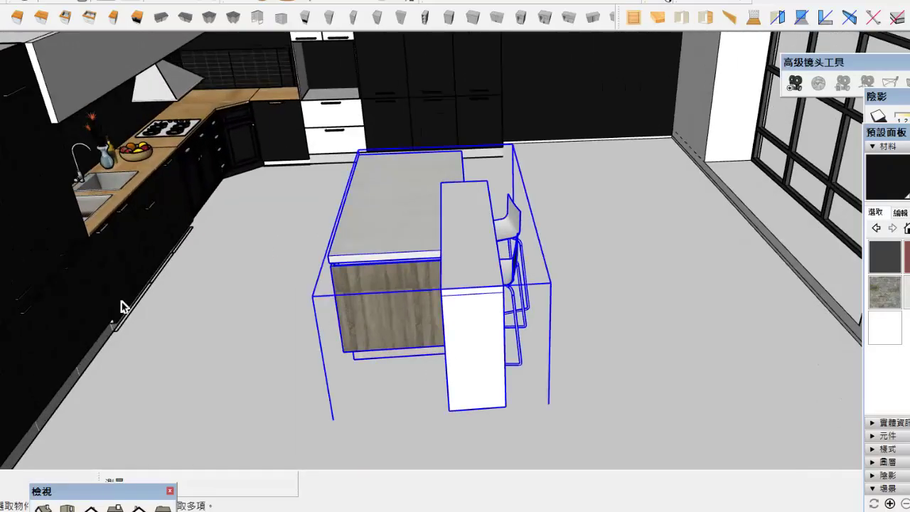
Step: Move the island and its two bar stools closer to the black cabinet run
{"action": "left_click", "coordinate": [410, 396]}
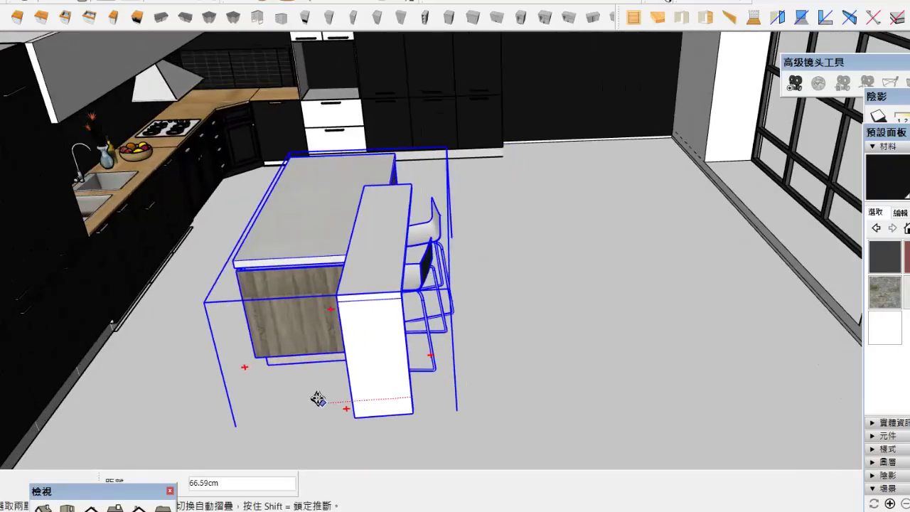
{"action": "left_click", "coordinate": [318, 398]}
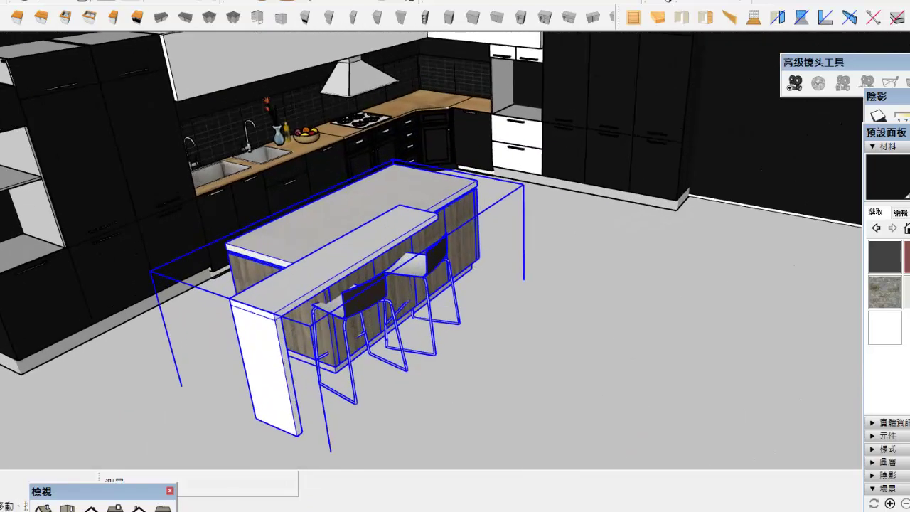
{"action": "left_click", "coordinate": [212, 284]}
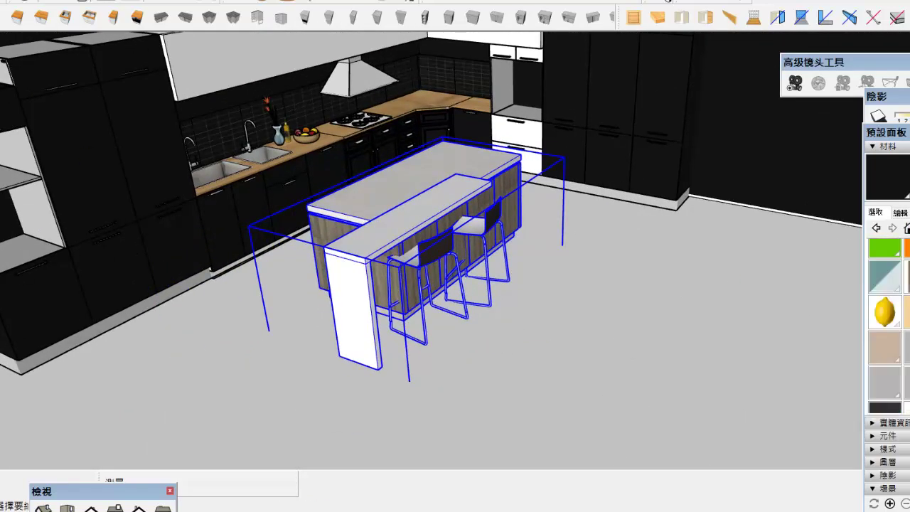
Step: Paint the kitchen floor with a dark brown wood material
{"action": "left_click", "coordinate": [609, 316]}
{"action": "scroll", "coordinate": [699, 256], "scroll_direction": "up", "scroll_amount": 3}
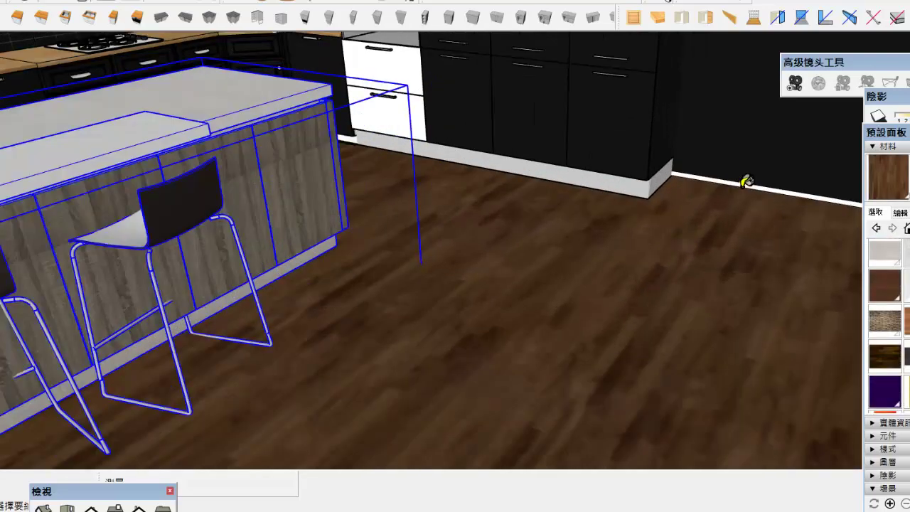
{"action": "scroll", "coordinate": [745, 178], "scroll_direction": "down", "scroll_amount": 3}
{"action": "scroll", "coordinate": [635, 258], "scroll_direction": "up", "scroll_amount": 3}
{"action": "scroll", "coordinate": [727, 194], "scroll_direction": "up", "scroll_amount": 2}
{"action": "key", "text": "p"}
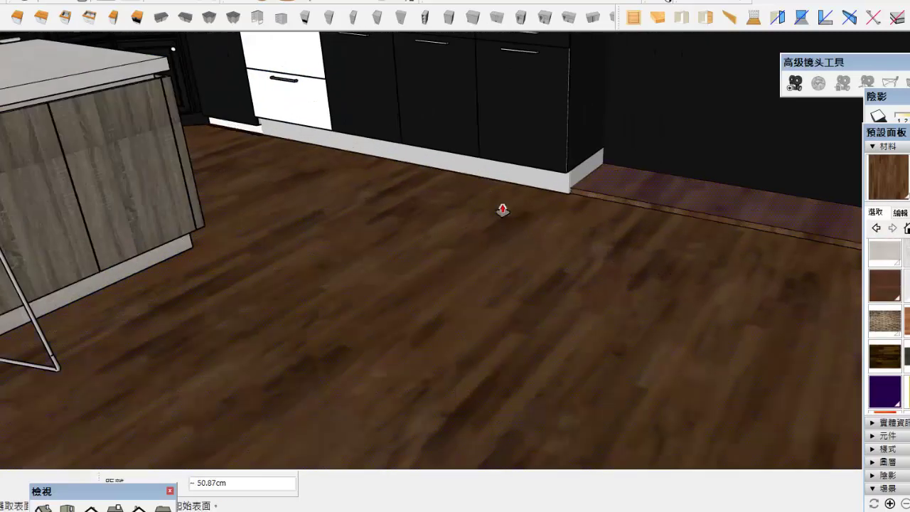
{"action": "scroll", "coordinate": [554, 189], "scroll_direction": "up", "scroll_amount": 2}
{"action": "scroll", "coordinate": [554, 189], "scroll_direction": "down", "scroll_amount": 2}
{"action": "scroll", "coordinate": [483, 258], "scroll_direction": "down", "scroll_amount": 5}
{"action": "scroll", "coordinate": [623, 353], "scroll_direction": "down", "scroll_amount": 2}
{"action": "key", "text": "b"}
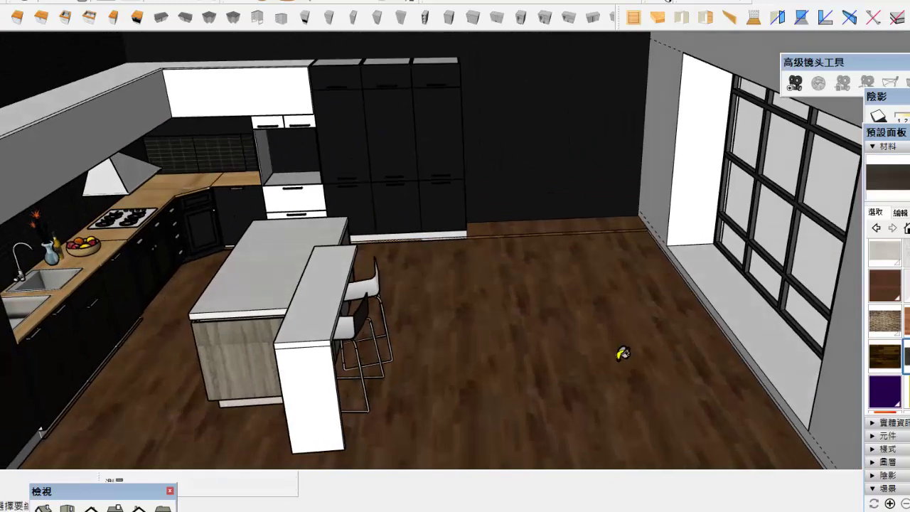
{"action": "left_click", "coordinate": [620, 353]}
Step: Edit the floor material's texture width and rotate the texture on the floor
{"action": "left_click", "coordinate": [900, 212]}
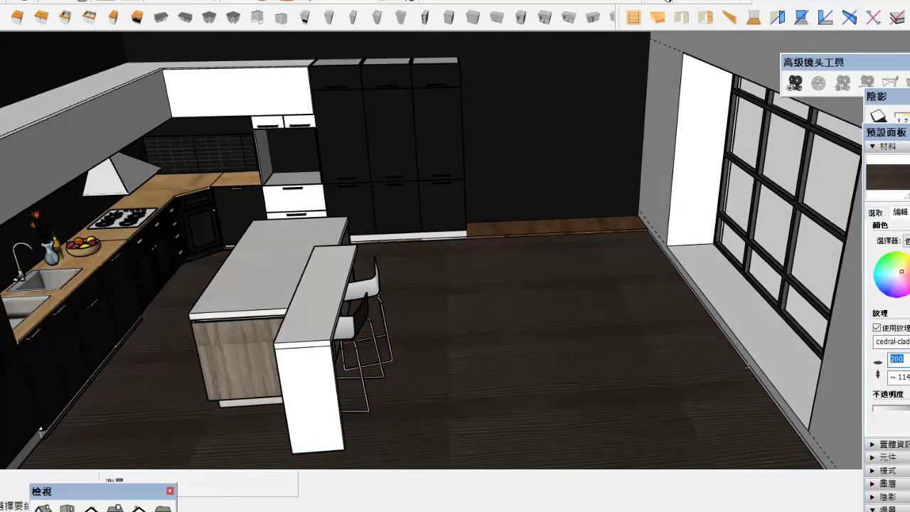
{"action": "type", "text": "0"}
{"action": "key", "text": "Return"}
{"action": "right_click", "coordinate": [532, 284]}
{"action": "left_click", "coordinate": [554, 55]}
{"action": "right_click", "coordinate": [471, 305]}
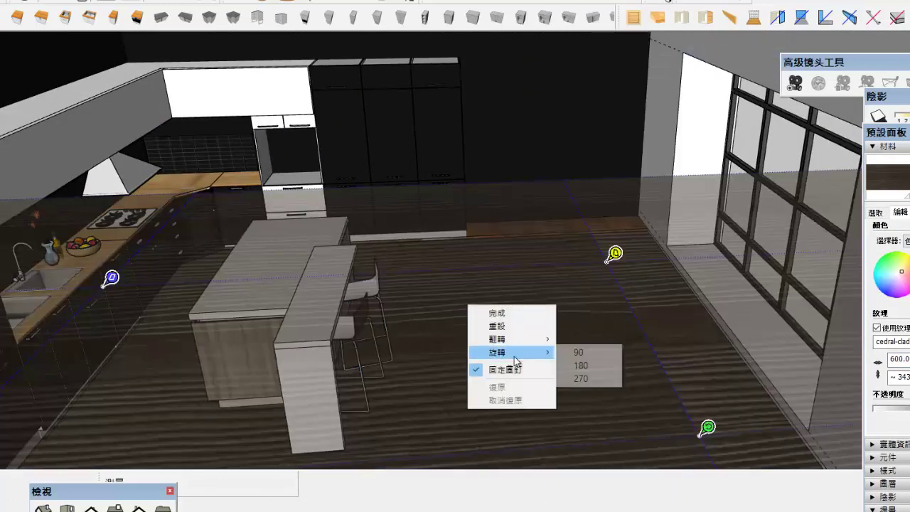
{"action": "left_click", "coordinate": [529, 347]}
Step: Swap in a higher-quality wide-plank wood texture and set its width to 500
{"action": "left_click", "coordinate": [875, 212]}
{"action": "left_click", "coordinate": [895, 365]}
{"action": "left_click", "coordinate": [595, 376]}
{"action": "left_click", "coordinate": [899, 212]}
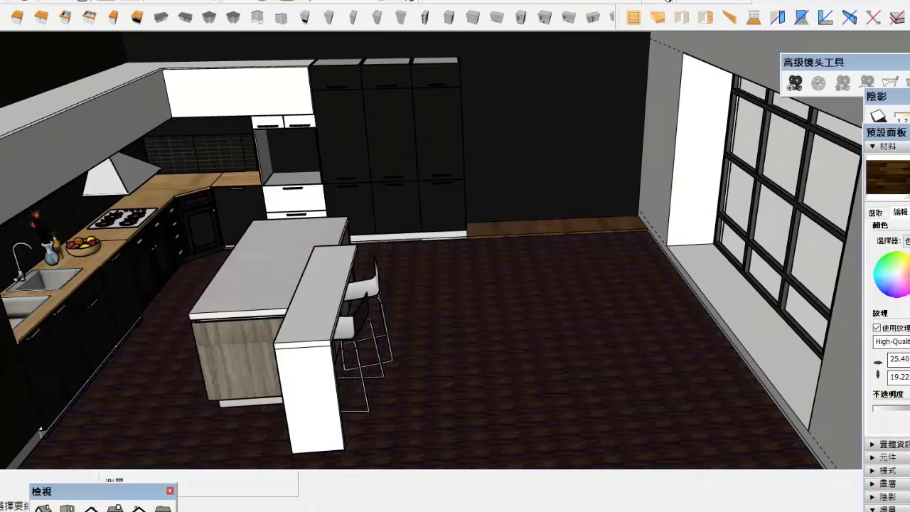
{"action": "type", "text": "00"}
{"action": "key", "text": "Return"}
Step: Reposition the floor texture with Texture > Position and finish
{"action": "right_click", "coordinate": [527, 284]}
{"action": "left_click", "coordinate": [710, 55]}
{"action": "right_click", "coordinate": [506, 373]}
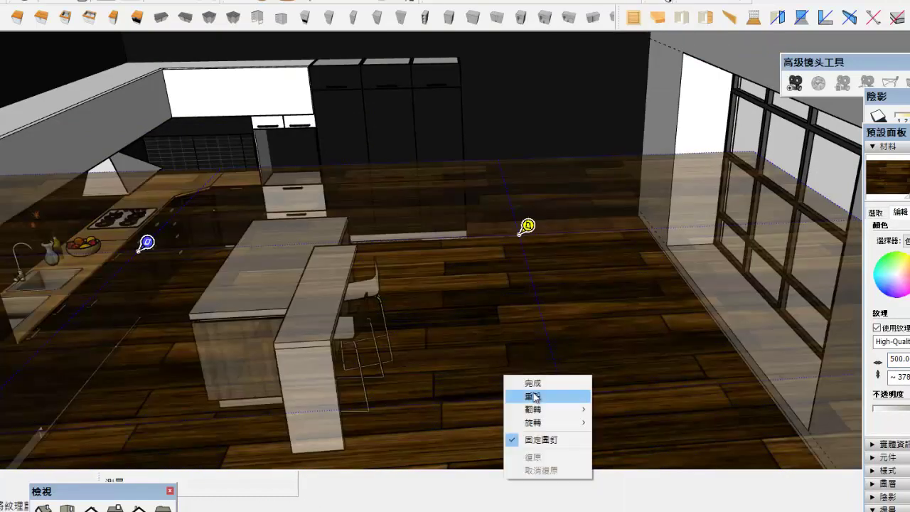
{"action": "right_click", "coordinate": [547, 338]}
{"action": "left_click", "coordinate": [564, 345]}
Step: Close a roof face over the walls and Push/Pull it up 300
{"action": "middle_click_drag", "start_coordinate": [465, 224], "coordinate": [449, 304]}
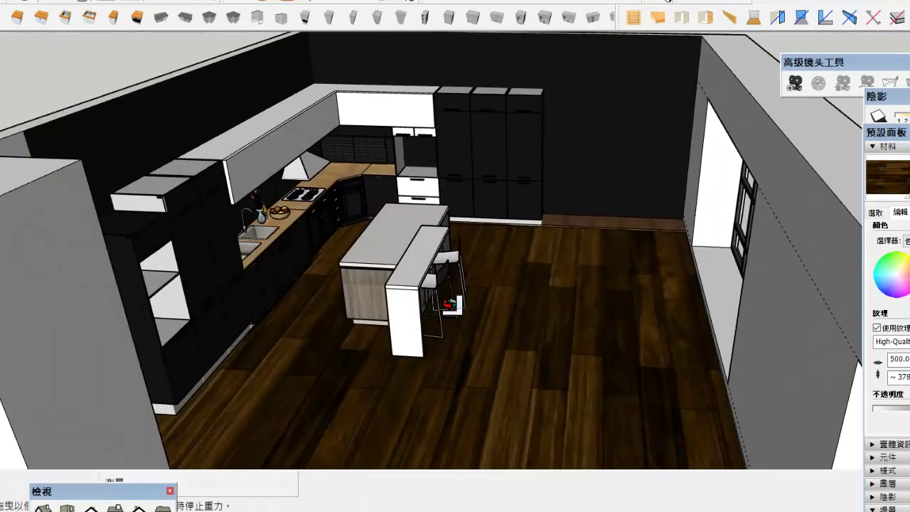
{"action": "scroll", "coordinate": [449, 304], "scroll_direction": "down", "scroll_amount": 3}
{"action": "middle_click_drag", "start_coordinate": [524, 274], "coordinate": [524, 305]}
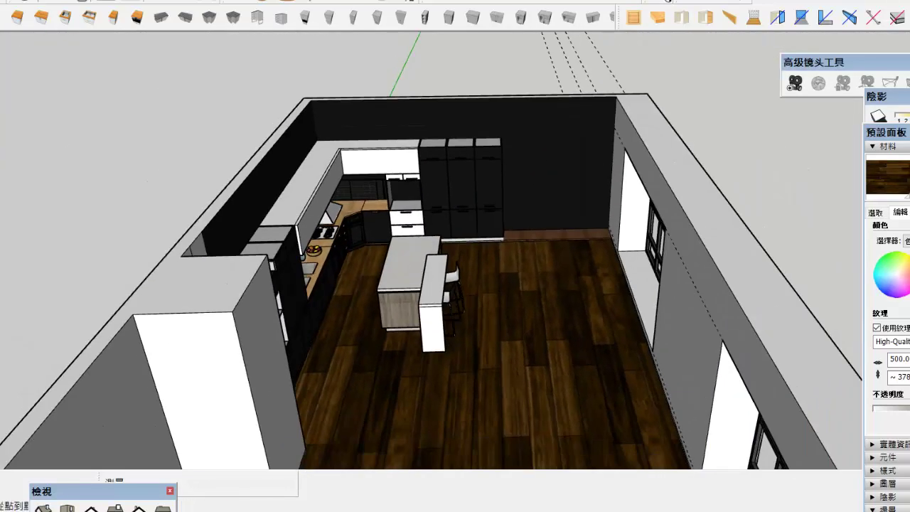
{"action": "left_click", "coordinate": [620, 90]}
{"action": "key", "text": "p"}
{"action": "scroll", "coordinate": [415, 267], "scroll_direction": "down", "scroll_amount": 3}
{"action": "left_click_drag", "start_coordinate": [289, 318], "coordinate": [428, 307]}
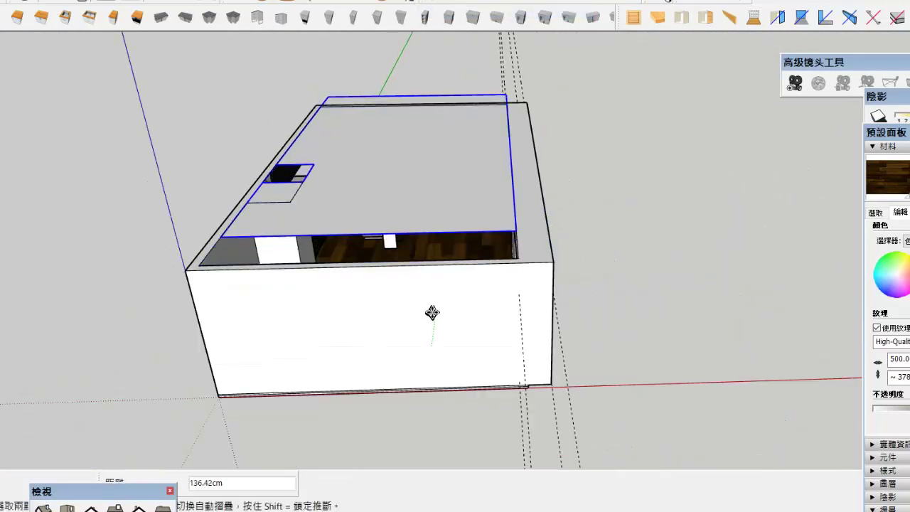
{"action": "type", "text": "300"}
{"action": "key", "text": "Return"}
Step: Push the inner ceiling face upward to form a recess
{"action": "scroll", "coordinate": [428, 307], "scroll_direction": "up", "scroll_amount": 5}
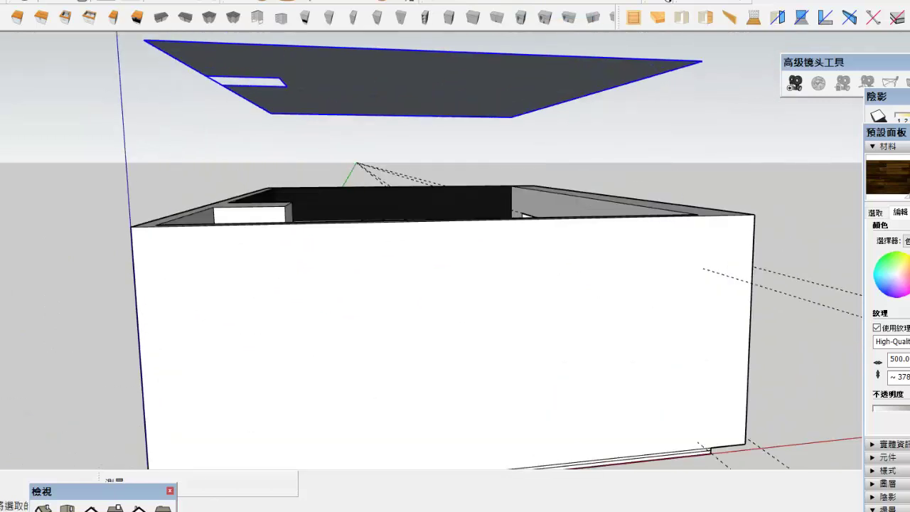
{"action": "middle_click_drag", "start_coordinate": [428, 307], "coordinate": [428, 284]}
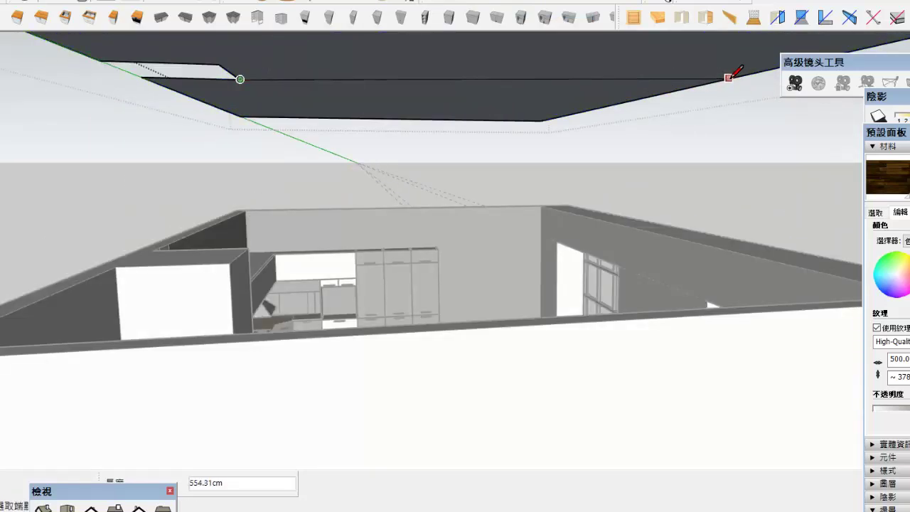
{"action": "scroll", "coordinate": [306, 120], "scroll_direction": "up", "scroll_amount": 3}
{"action": "scroll", "coordinate": [167, 155], "scroll_direction": "up", "scroll_amount": 3}
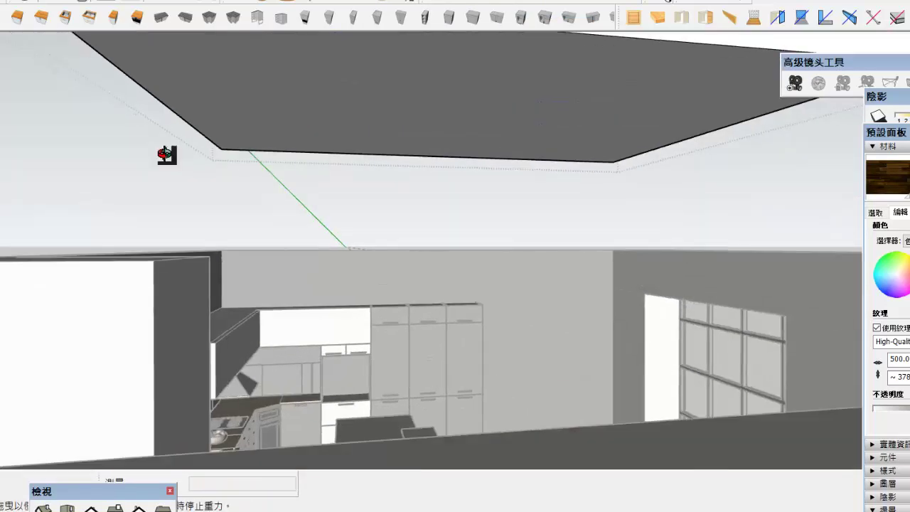
{"action": "left_click", "coordinate": [267, 108]}
{"action": "scroll", "coordinate": [267, 108], "scroll_direction": "up", "scroll_amount": 3}
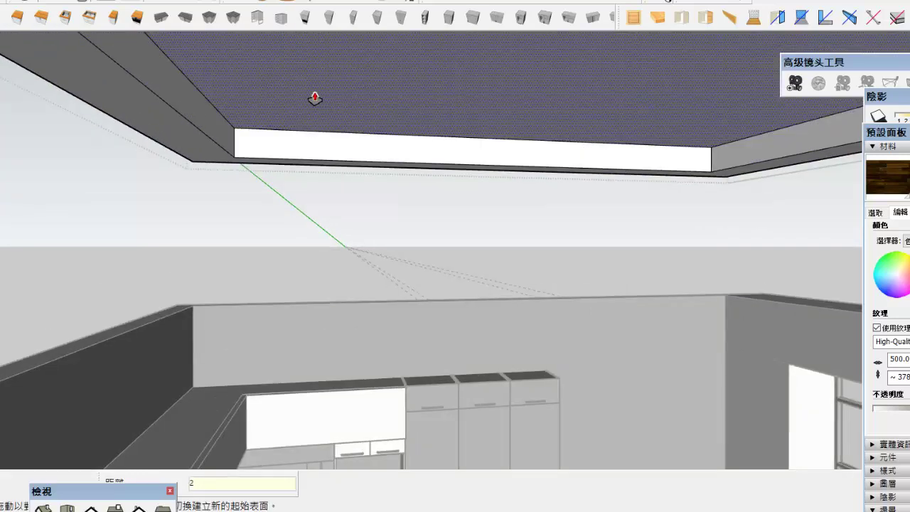
{"action": "scroll", "coordinate": [315, 98], "scroll_direction": "up", "scroll_amount": 3}
{"action": "key", "text": "b"}
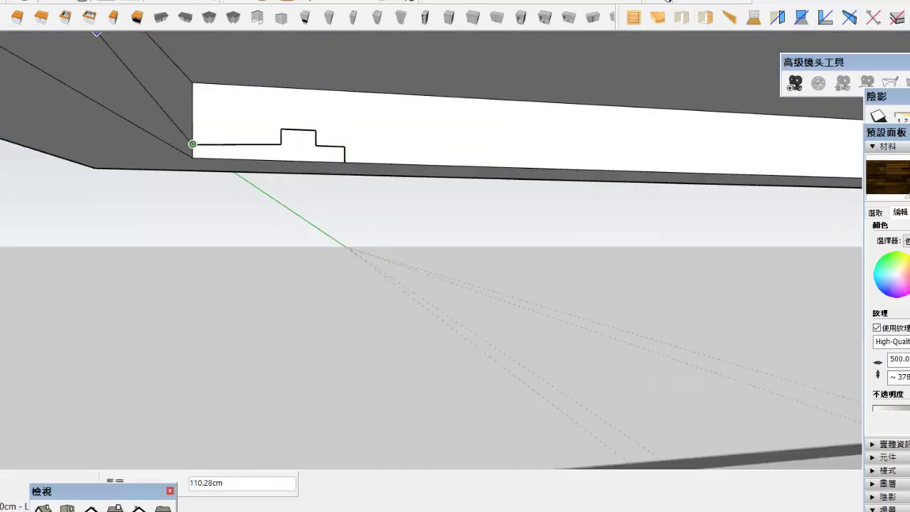
{"action": "key", "text": "p"}
{"action": "scroll", "coordinate": [310, 147], "scroll_direction": "up", "scroll_amount": 2}
{"action": "scroll", "coordinate": [310, 146], "scroll_direction": "up", "scroll_amount": 1}
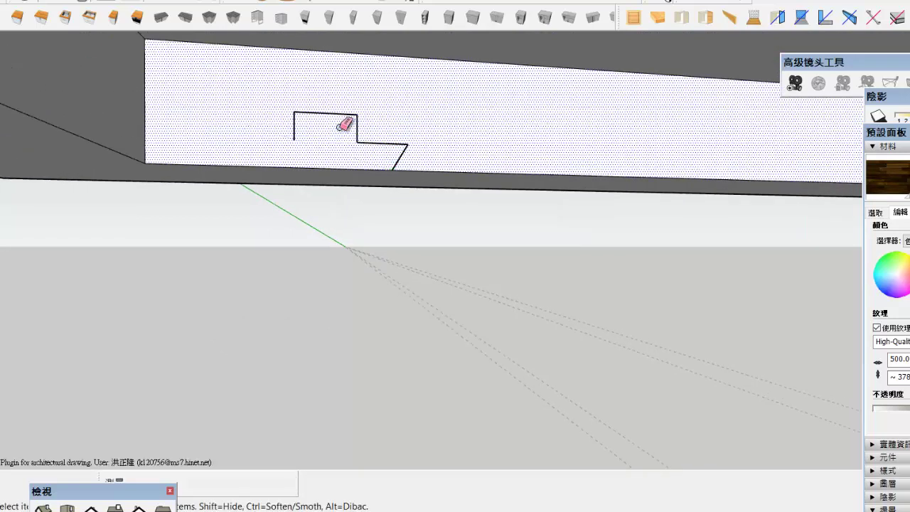
Step: Erase the recess outline and redraw a stepped notch with rectangles along the ceiling edge
{"action": "left_click_drag", "start_coordinate": [339, 126], "coordinate": [291, 127]}
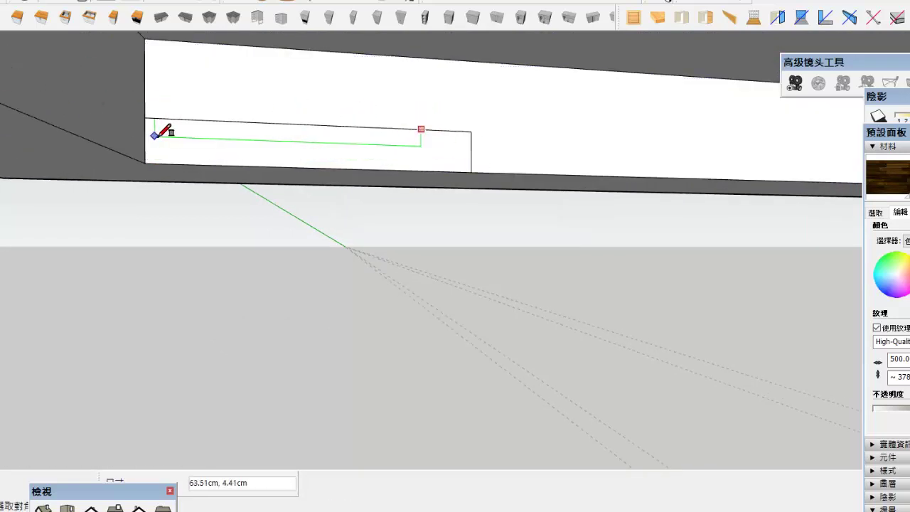
{"action": "key", "text": "r"}
{"action": "scroll", "coordinate": [488, 124], "scroll_direction": "up", "scroll_amount": 2}
{"action": "left_click", "coordinate": [432, 133]}
{"action": "left_click", "coordinate": [432, 76]}
{"action": "left_click", "coordinate": [461, 76]}
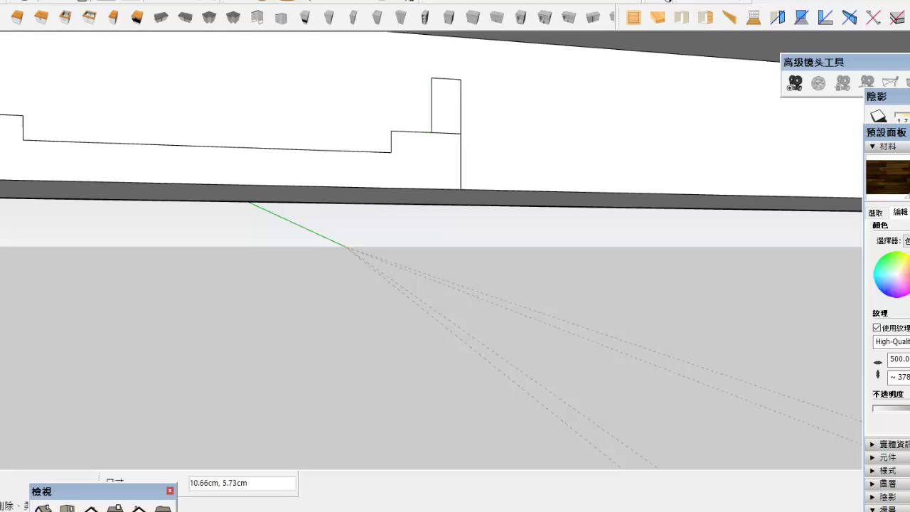
{"action": "key", "text": "space"}
{"action": "scroll", "coordinate": [185, 184], "scroll_direction": "down", "scroll_amount": 2}
{"action": "mouse_move", "coordinate": [185, 185]}
{"action": "middle_mouse_down"}
{"action": "mouse_move", "coordinate": [211, 207]}
{"action": "mouse_move", "coordinate": [437, 207]}
{"action": "mouse_move", "coordinate": [246, 138]}
{"action": "middle_mouse_up"}
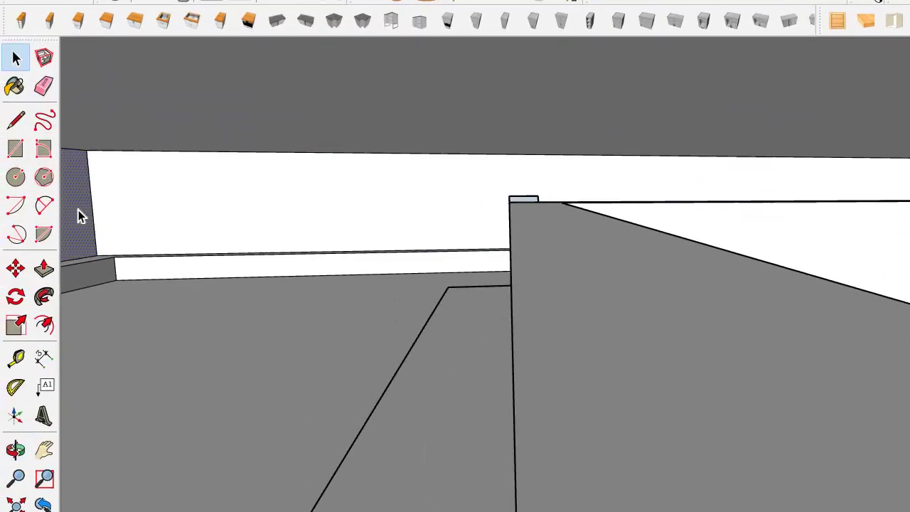
Step: Place a copy of the dish rack on the corner countertop
{"action": "double_click", "coordinate": [213, 132]}
{"action": "middle_click_drag", "start_coordinate": [154, 238], "coordinate": [298, 280]}
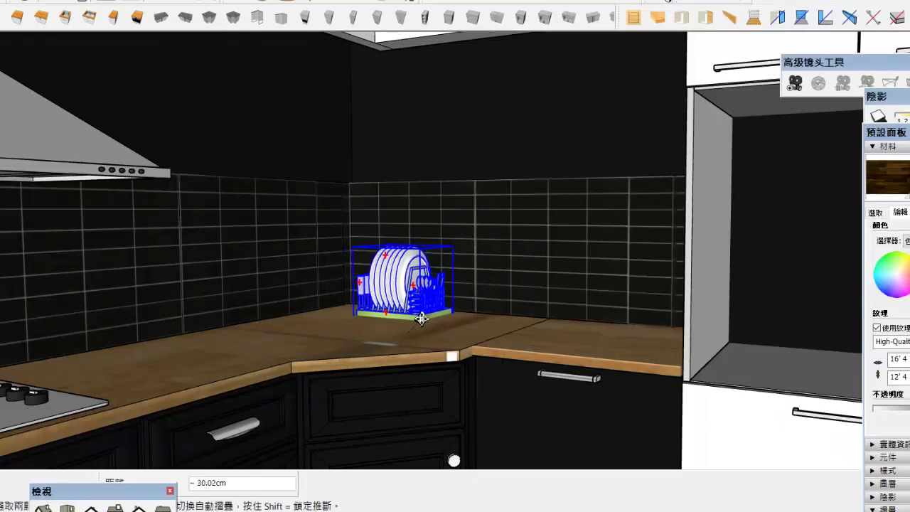
{"action": "left_click", "coordinate": [499, 336]}
Step: Bring File Explorer forward and browse the KD01廚房系列_杯碗盤 dishware folder
{"action": "left_click", "coordinate": [51, 436]}
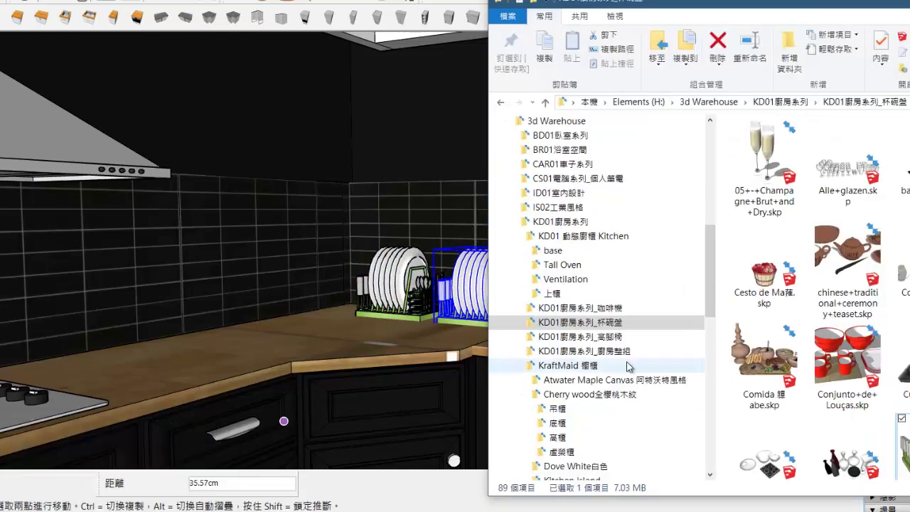
{"action": "scroll", "coordinate": [871, 341], "scroll_direction": "down", "scroll_amount": 5}
{"action": "scroll", "coordinate": [871, 342], "scroll_direction": "down", "scroll_amount": 5}
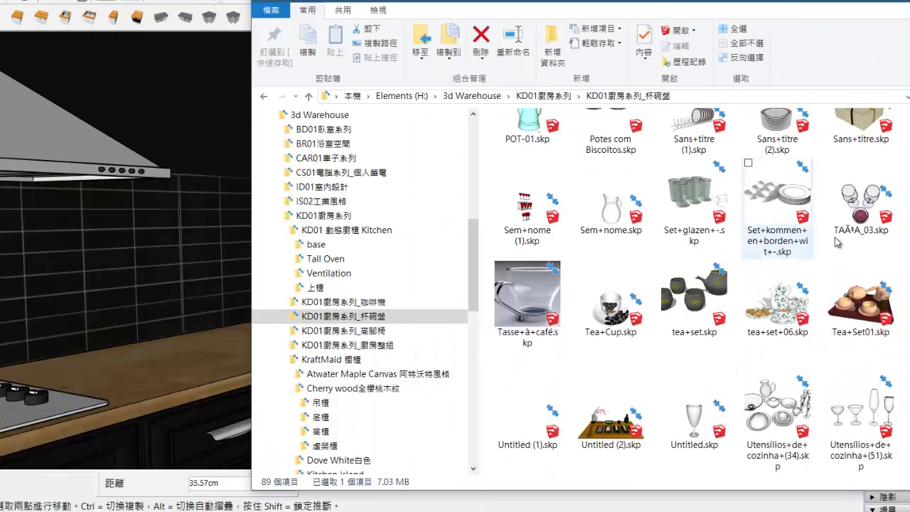
{"action": "scroll", "coordinate": [857, 384], "scroll_direction": "down", "scroll_amount": 1}
{"action": "scroll", "coordinate": [856, 383], "scroll_direction": "up", "scroll_amount": 5}
{"action": "scroll", "coordinate": [856, 384], "scroll_direction": "up", "scroll_amount": 2}
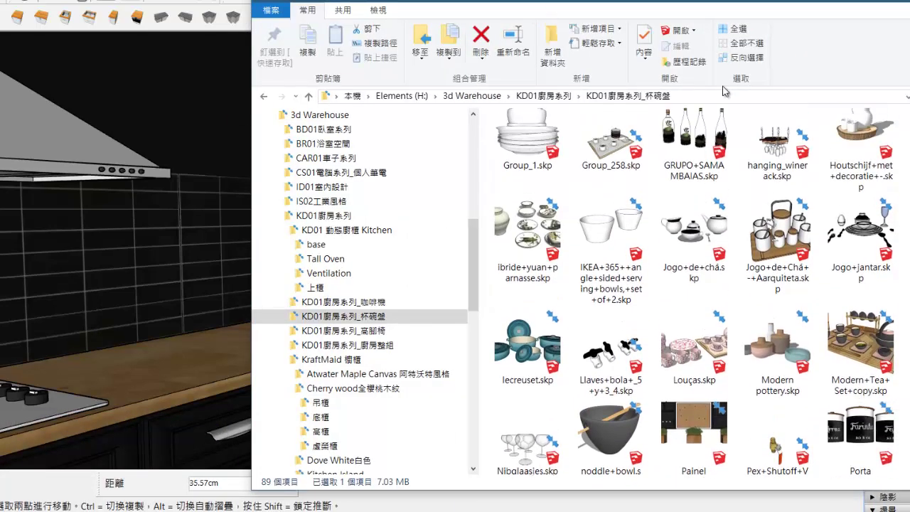
{"action": "scroll", "coordinate": [231, 329], "scroll_direction": "up", "scroll_amount": 5}
{"action": "scroll", "coordinate": [396, 304], "scroll_direction": "down", "scroll_amount": 3}
Step: Zoom in and out on the window grid to line up a way into the kitchen
{"action": "scroll", "coordinate": [386, 286], "scroll_direction": "down", "scroll_amount": 2}
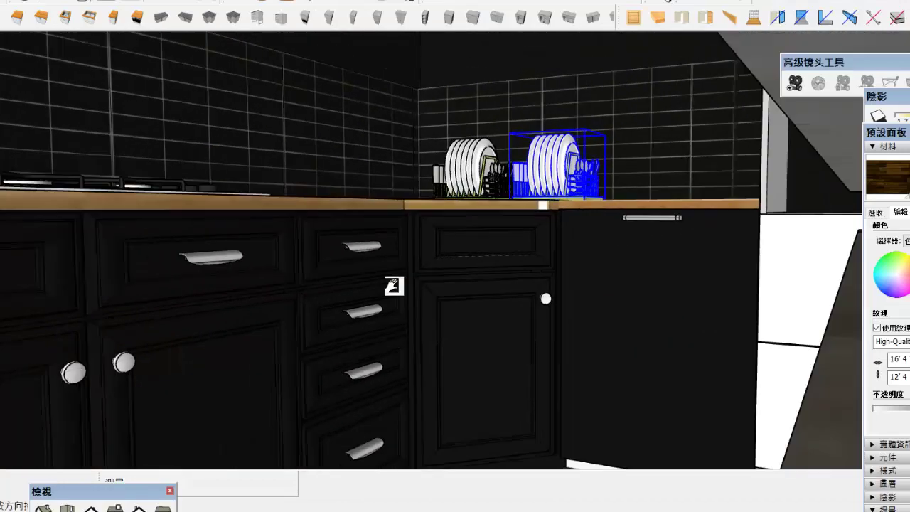
{"action": "scroll", "coordinate": [395, 357], "scroll_direction": "up", "scroll_amount": 5}
{"action": "scroll", "coordinate": [395, 357], "scroll_direction": "down", "scroll_amount": 3}
{"action": "scroll", "coordinate": [402, 359], "scroll_direction": "up", "scroll_amount": 2}
{"action": "scroll", "coordinate": [401, 359], "scroll_direction": "down", "scroll_amount": 3}
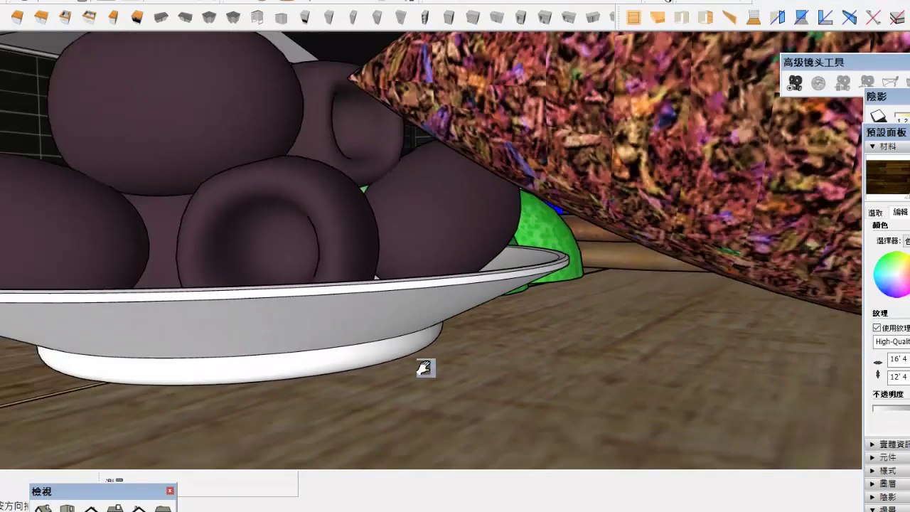
{"action": "scroll", "coordinate": [402, 359], "scroll_direction": "up", "scroll_amount": 3}
{"action": "scroll", "coordinate": [402, 232], "scroll_direction": "down", "scroll_amount": 3}
{"action": "scroll", "coordinate": [402, 232], "scroll_direction": "up", "scroll_amount": 2}
{"action": "scroll", "coordinate": [193, 374], "scroll_direction": "up", "scroll_amount": 3}
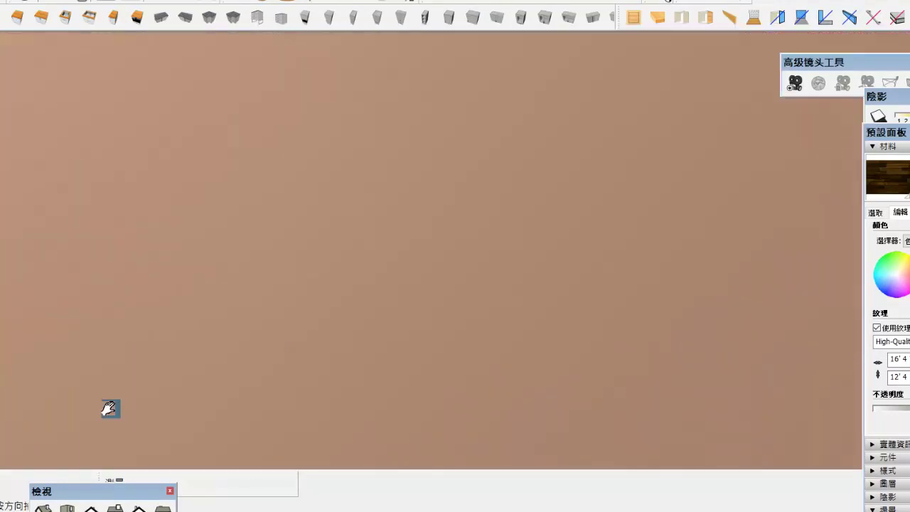
{"action": "scroll", "coordinate": [77, 412], "scroll_direction": "down", "scroll_amount": 3}
{"action": "scroll", "coordinate": [580, 392], "scroll_direction": "down", "scroll_amount": 3}
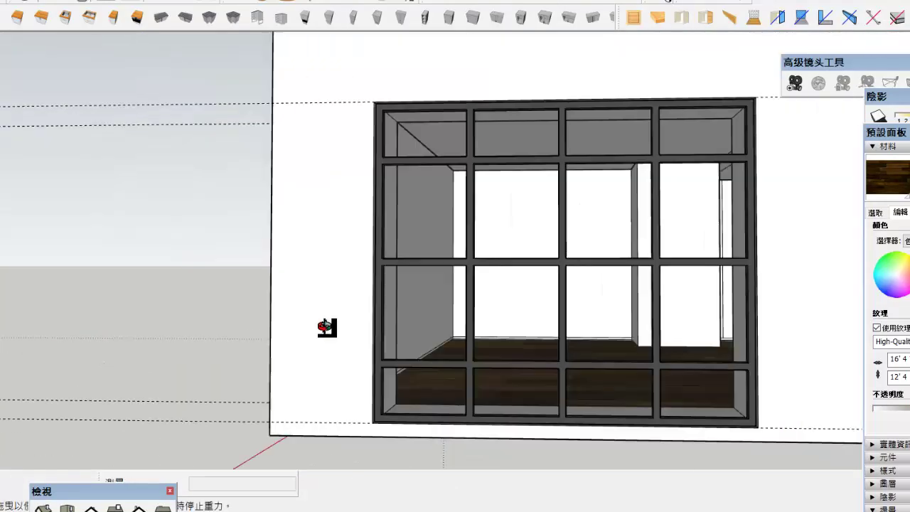
{"action": "scroll", "coordinate": [325, 325], "scroll_direction": "up", "scroll_amount": 3}
Step: Pass through the window into the kitchen, zoom back out, and save the untitled model
{"action": "left_click", "coordinate": [690, 429]}
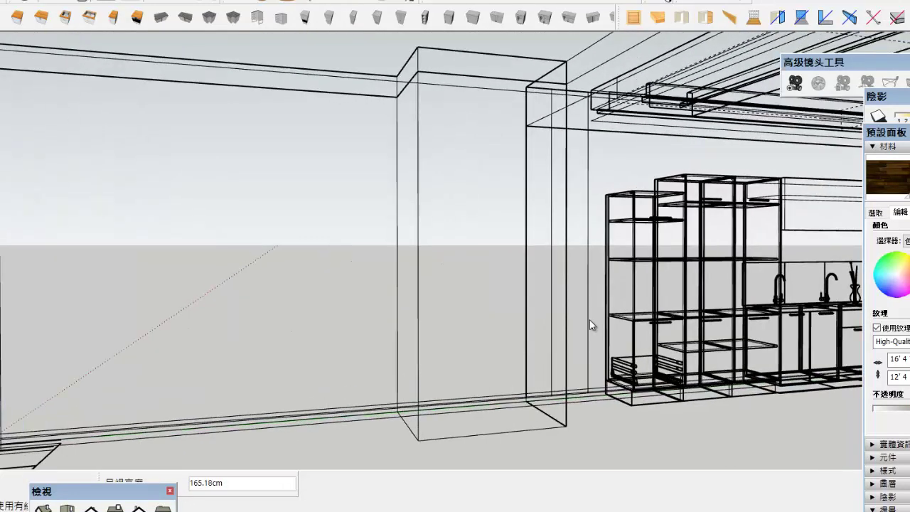
{"action": "scroll", "coordinate": [433, 396], "scroll_direction": "down", "scroll_amount": 3}
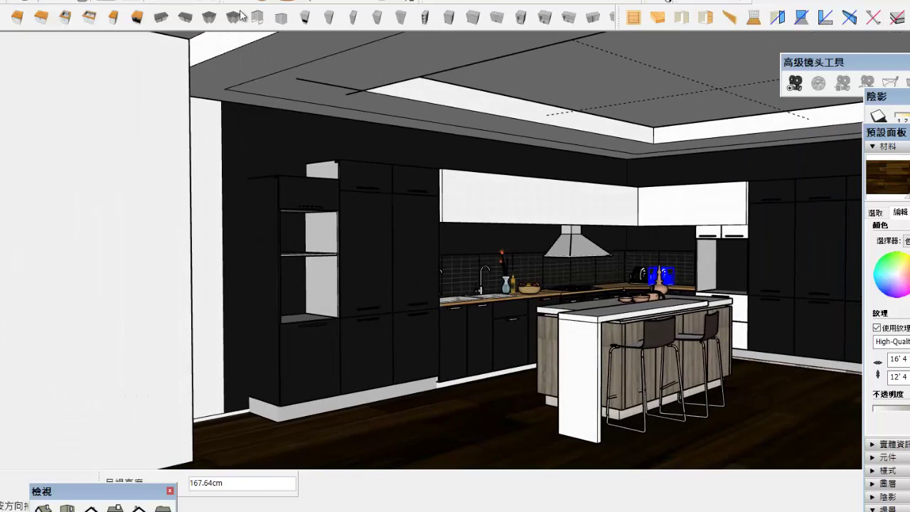
{"action": "key", "text": "ctrl+s"}
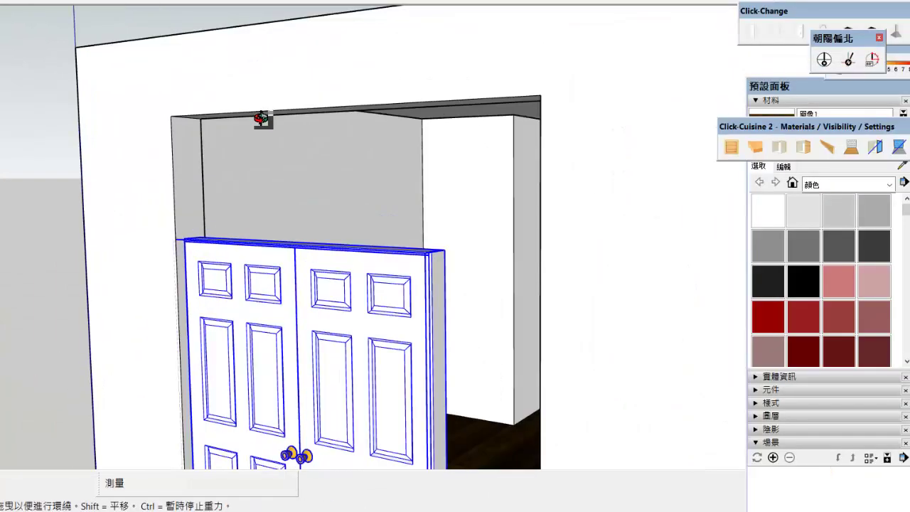
Step: Orbit to face the six-panel double door, then swing it open and walk through
{"action": "mouse_move", "coordinate": [262, 119]}
{"action": "left_mouse_down"}
{"action": "mouse_move", "coordinate": [345, 81]}
{"action": "mouse_move", "coordinate": [251, 211]}
{"action": "mouse_move", "coordinate": [420, 225]}
{"action": "mouse_move", "coordinate": [192, 185]}
{"action": "left_mouse_up"}
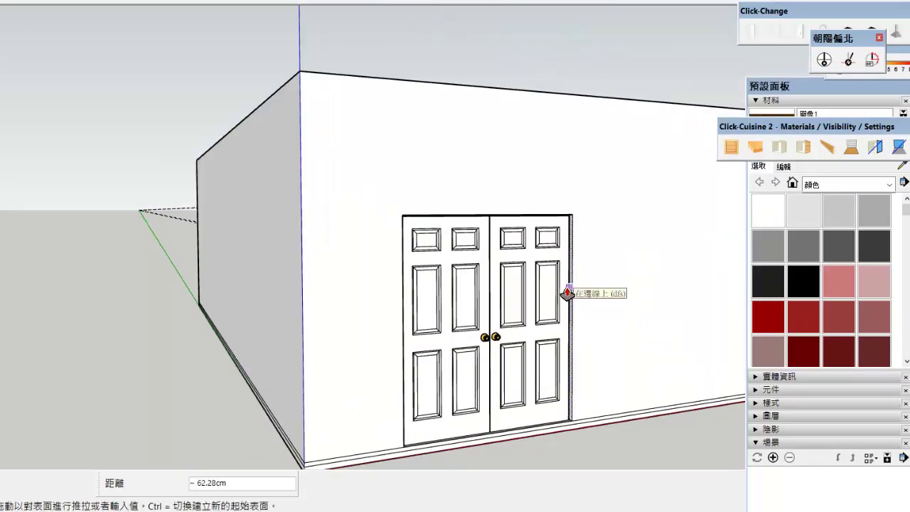
{"action": "left_click", "coordinate": [564, 291]}
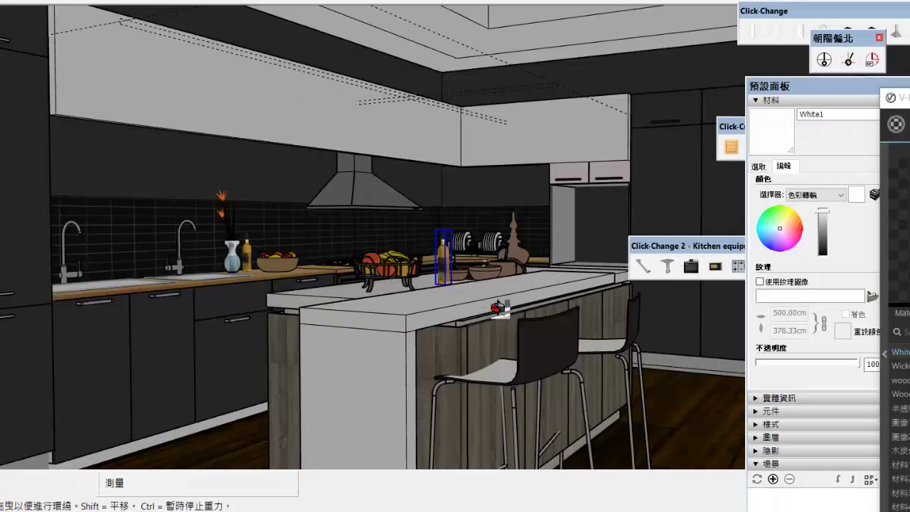
Step: Check PN-03's Bump/Normal Mapping in the V-Ray Asset Editor and set Mesh Light#1 intensity to 80
{"action": "key", "text": "b"}
{"action": "left_click", "coordinate": [312, 128], "text": "alt"}
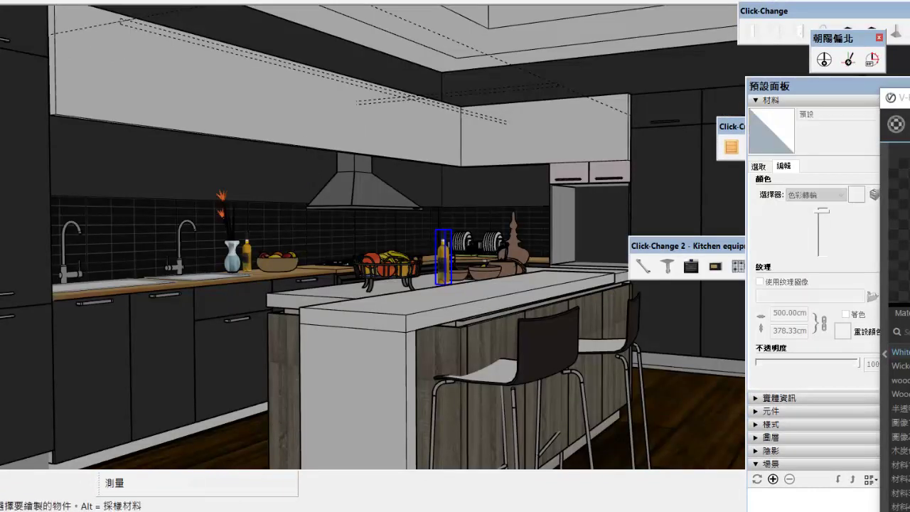
{"action": "left_click", "coordinate": [895, 124]}
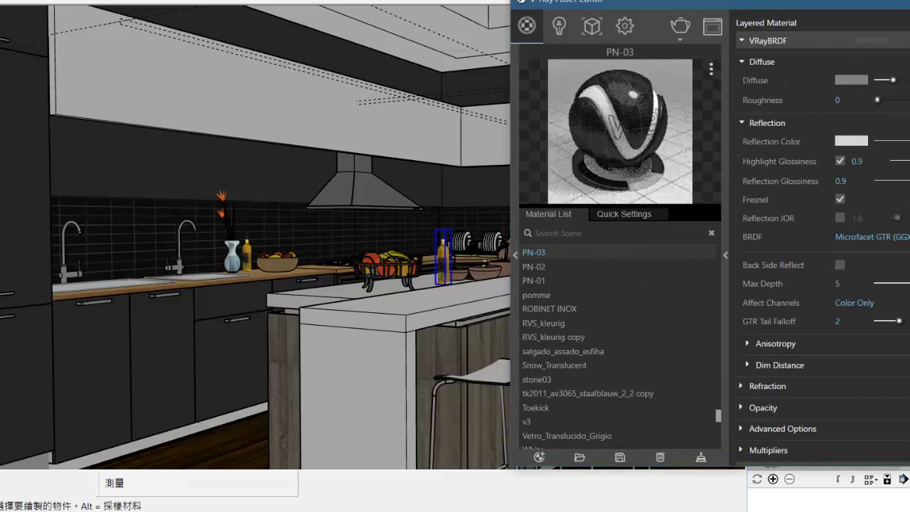
{"action": "scroll", "coordinate": [838, 417], "scroll_direction": "down", "scroll_amount": 3}
{"action": "left_click", "coordinate": [838, 417]}
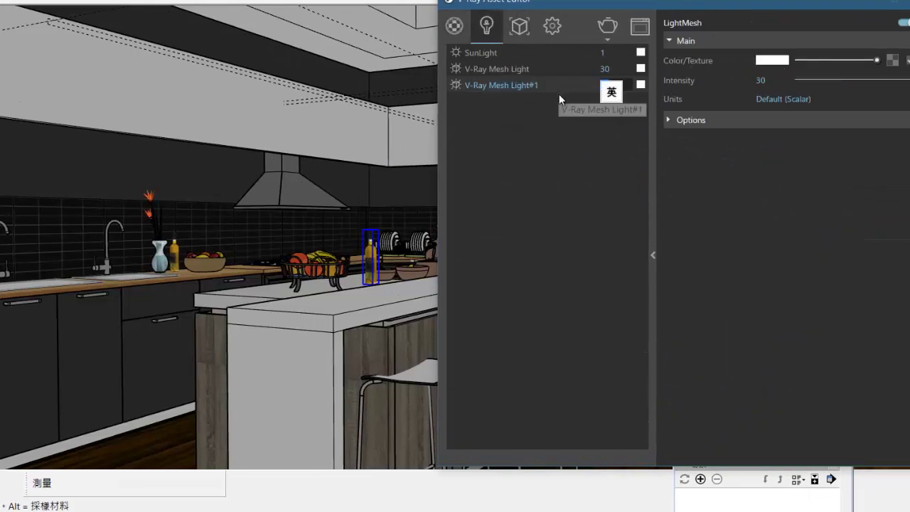
{"action": "double_click", "coordinate": [604, 84]}
{"action": "type", "text": "80"}
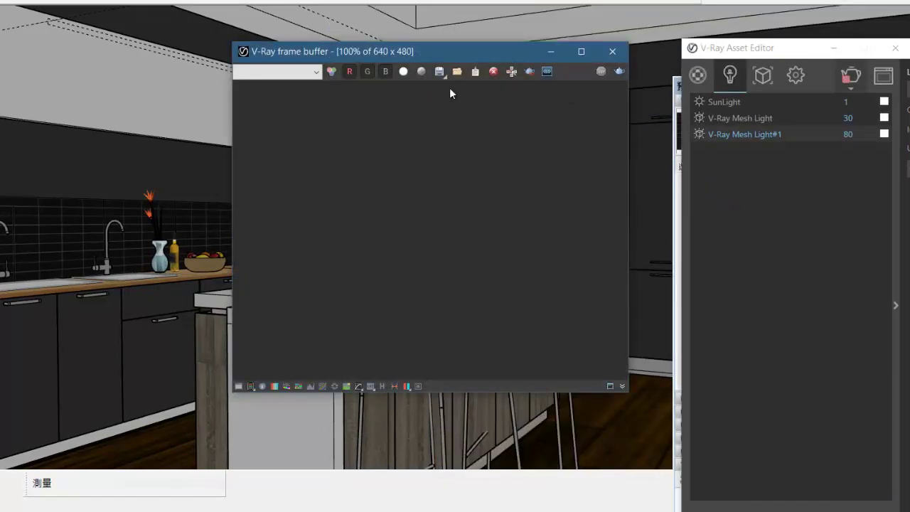
Step: Set V-Ray Render Output to 16:9 Widescreen (1280 × 720) and start rendering the kitchen view
{"action": "left_click", "coordinate": [613, 51]}
{"action": "left_click", "coordinate": [795, 76]}
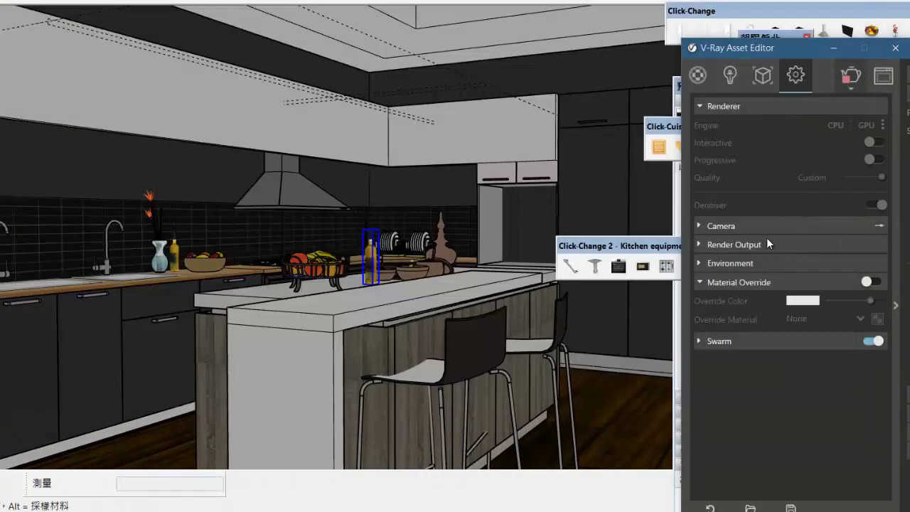
{"action": "left_click", "coordinate": [720, 226]}
{"action": "scroll", "coordinate": [772, 354], "scroll_direction": "down", "scroll_amount": 3}
{"action": "left_click", "coordinate": [734, 275]}
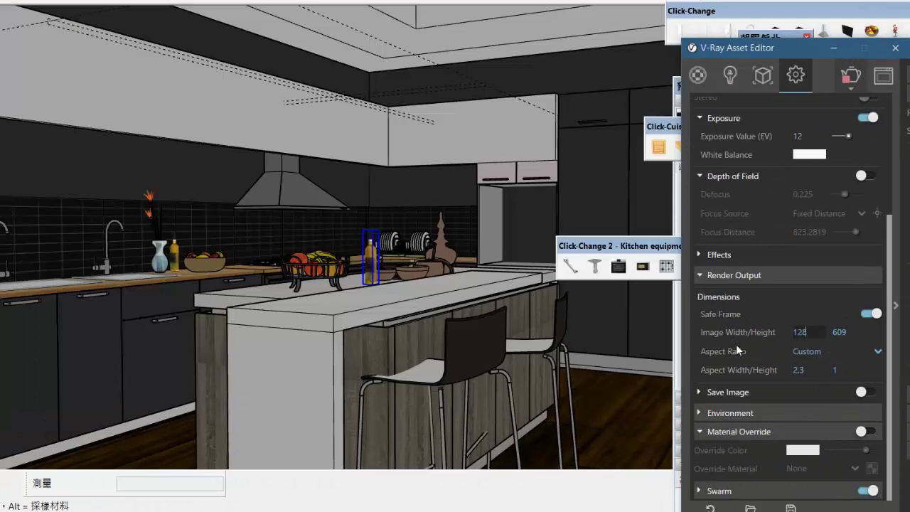
{"action": "left_click", "coordinate": [810, 351]}
{"action": "left_click", "coordinate": [827, 367]}
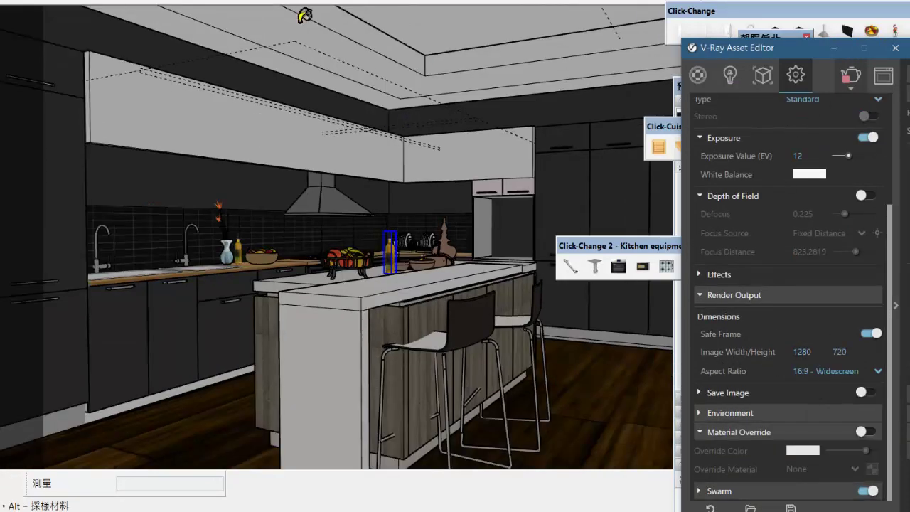
{"action": "left_click", "coordinate": [292, 83]}
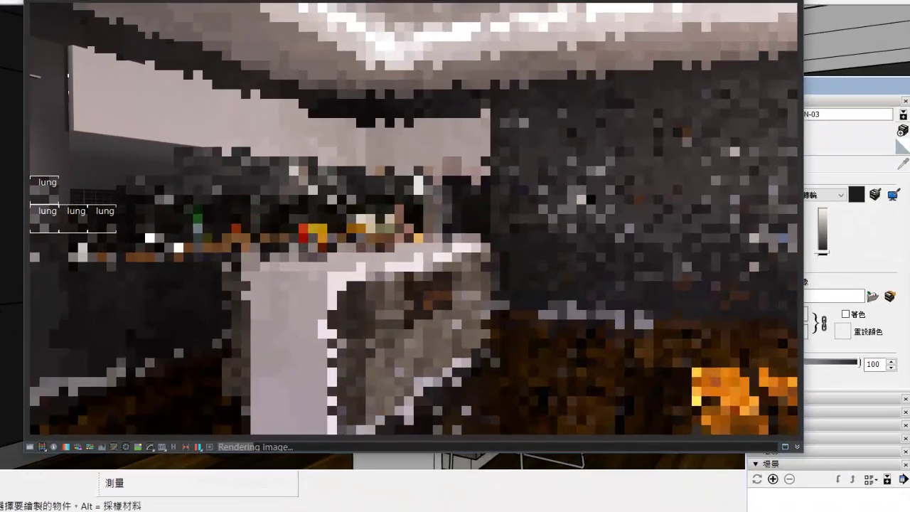
Step: Let the V-Ray frame buffer finish the kitchen image, then launch another render
{"action": "left_click", "coordinate": [867, 87]}
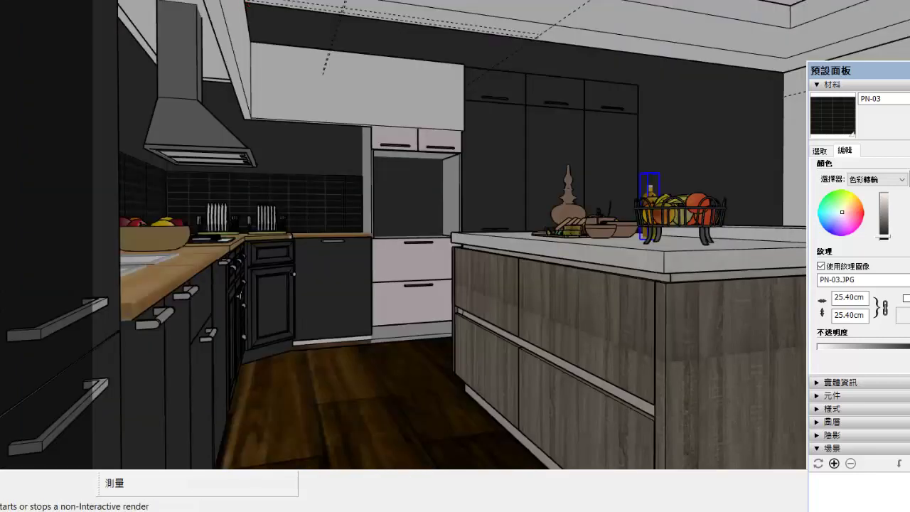
{"action": "left_click", "coordinate": [314, 5]}
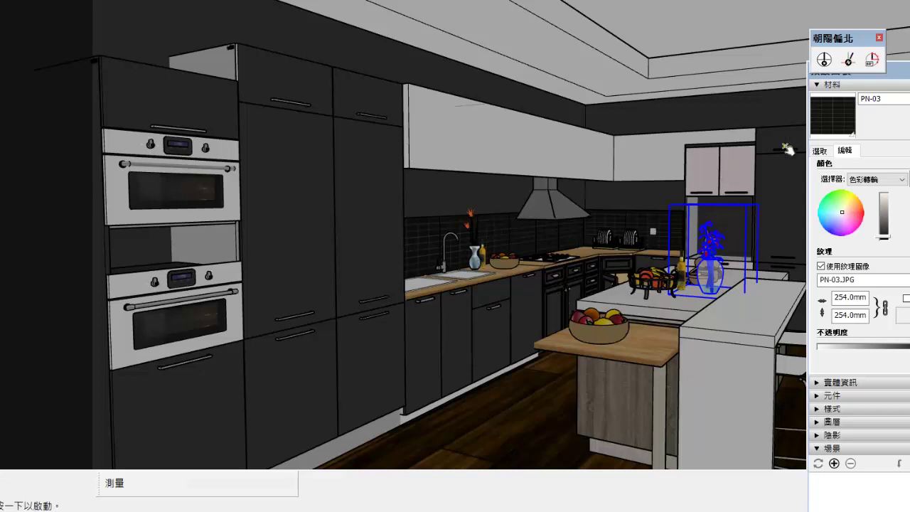
Step: Open the tall cabinet doors, its lower drawer, and the lower doors under the ovens and tall units
{"action": "left_click", "coordinate": [786, 149]}
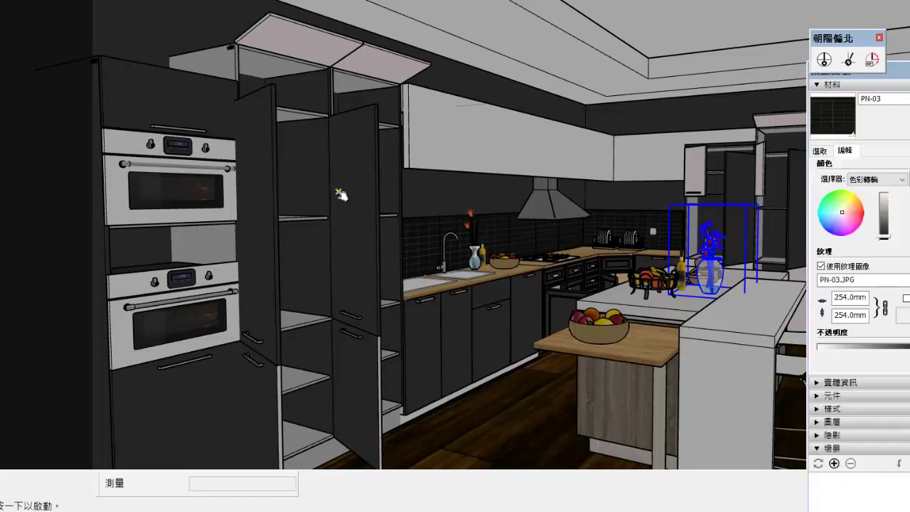
{"action": "left_click", "coordinate": [145, 382]}
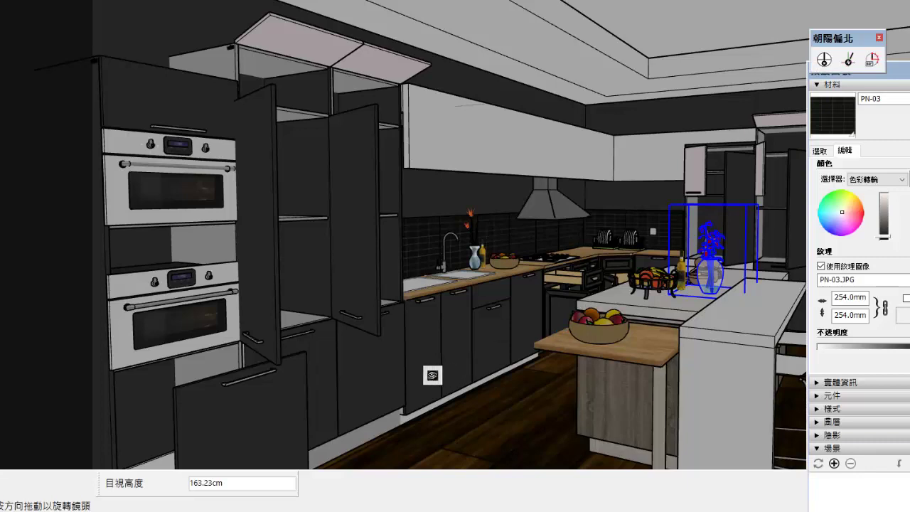
{"action": "left_click_drag", "start_coordinate": [386, 375], "coordinate": [89, 367]}
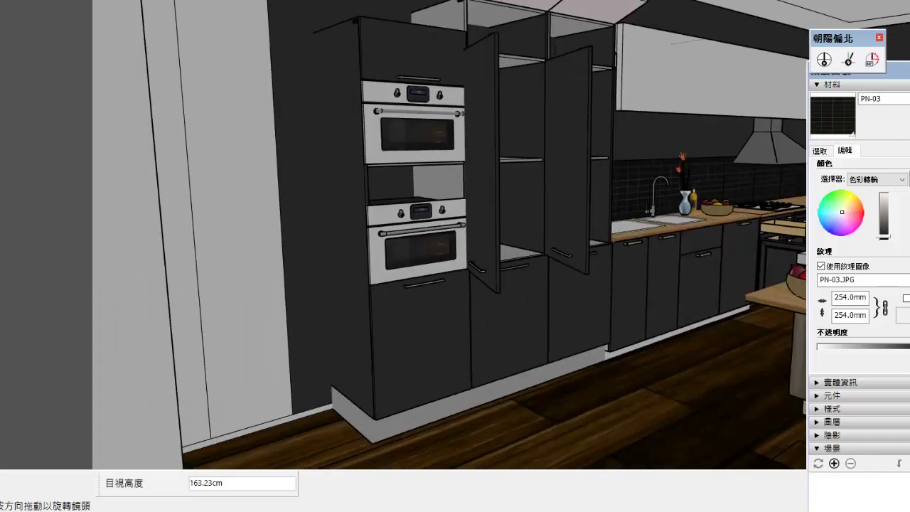
{"action": "key", "text": "h"}
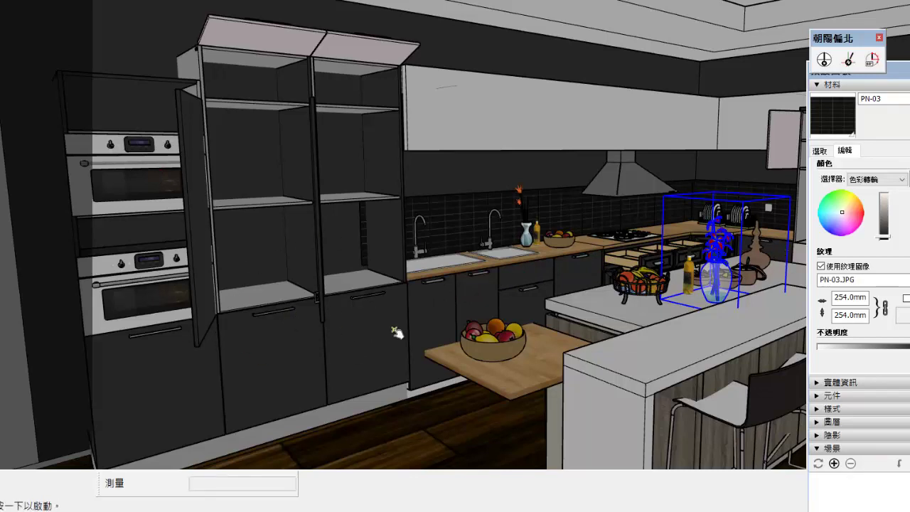
{"action": "left_click", "coordinate": [431, 325]}
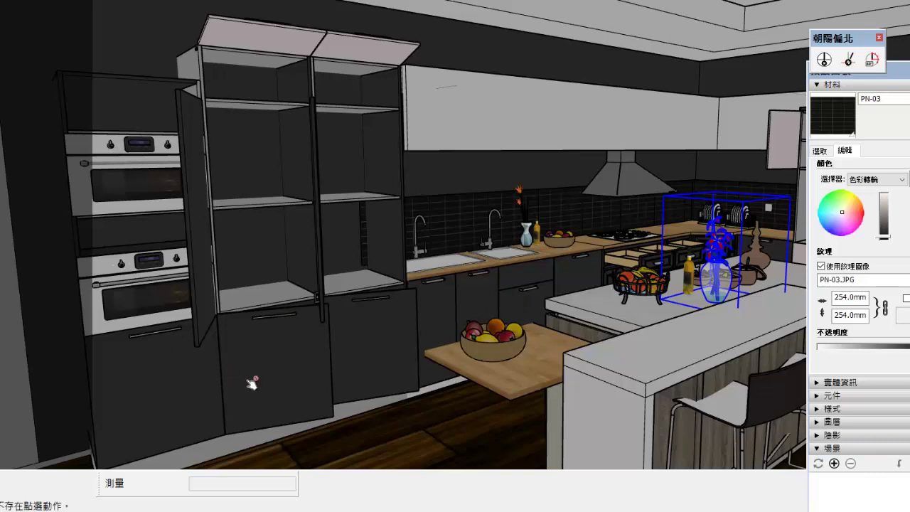
{"action": "left_click", "coordinate": [298, 328]}
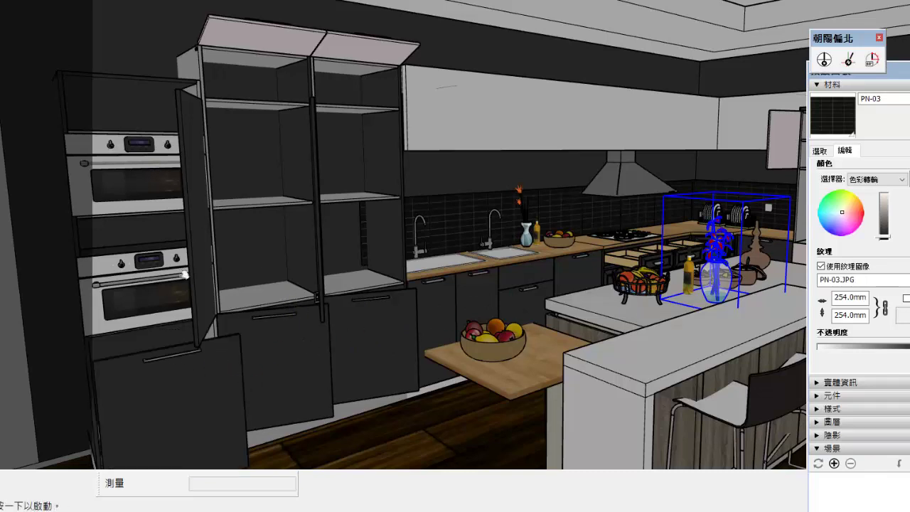
{"action": "left_click", "coordinate": [326, 355]}
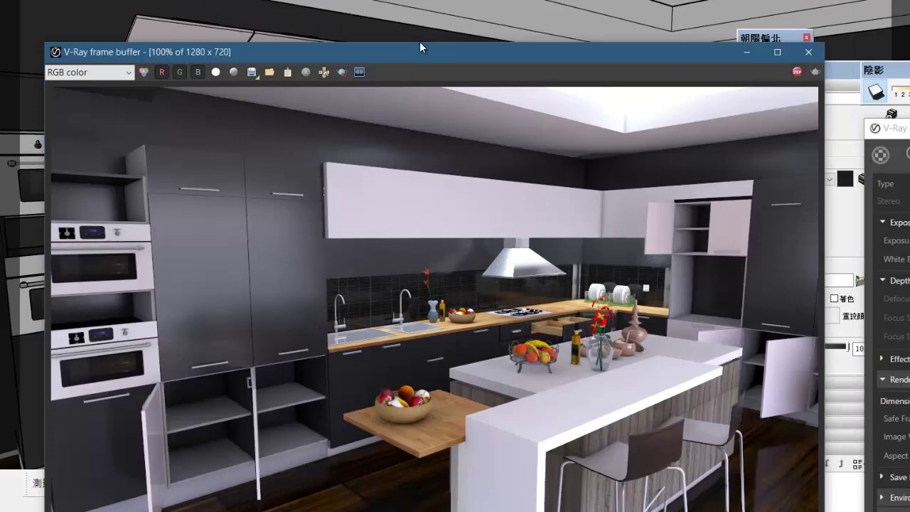
Step: Save the finished render from the frame buffer as a JPEG named 0915_4
{"action": "left_click_drag", "start_coordinate": [419, 48], "coordinate": [421, 0]}
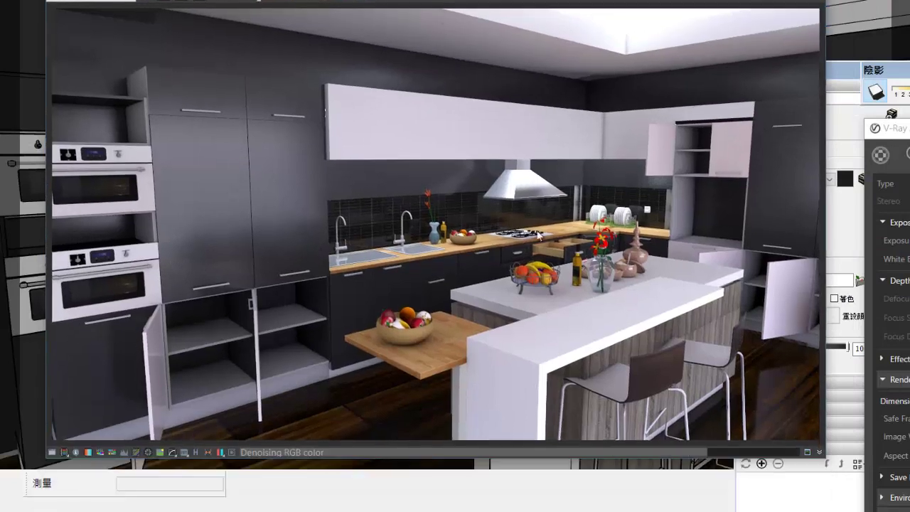
{"action": "left_click", "coordinate": [64, 452]}
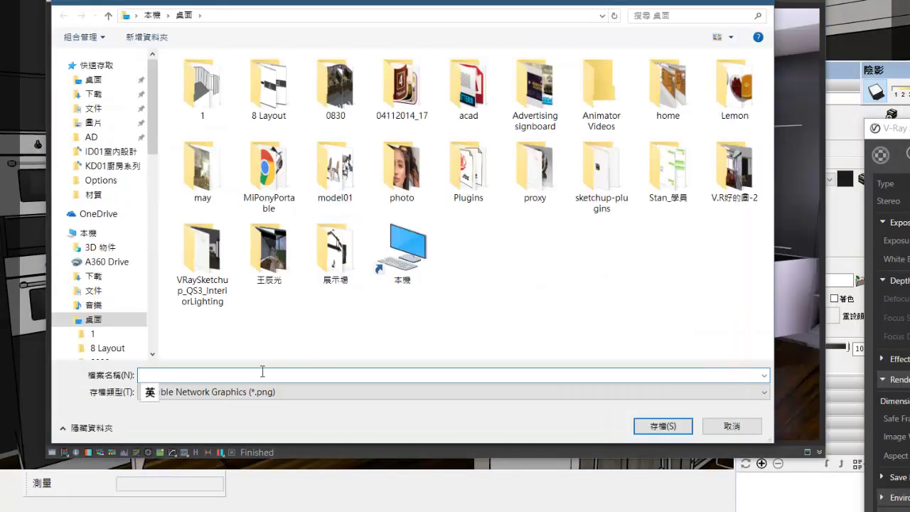
{"action": "left_click", "coordinate": [253, 391]}
{"action": "left_click", "coordinate": [253, 467]}
{"action": "left_click", "coordinate": [601, 255]}
{"action": "left_click_drag", "start_coordinate": [162, 374], "coordinate": [180, 374]}
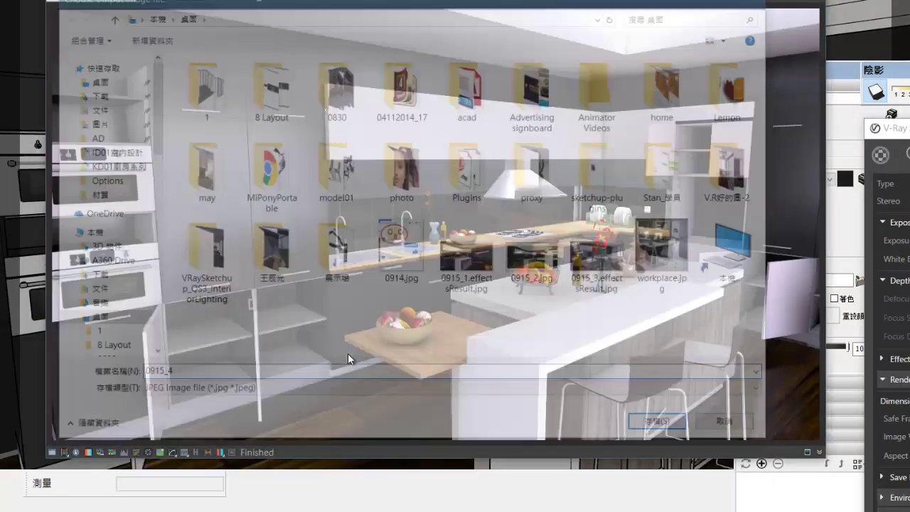